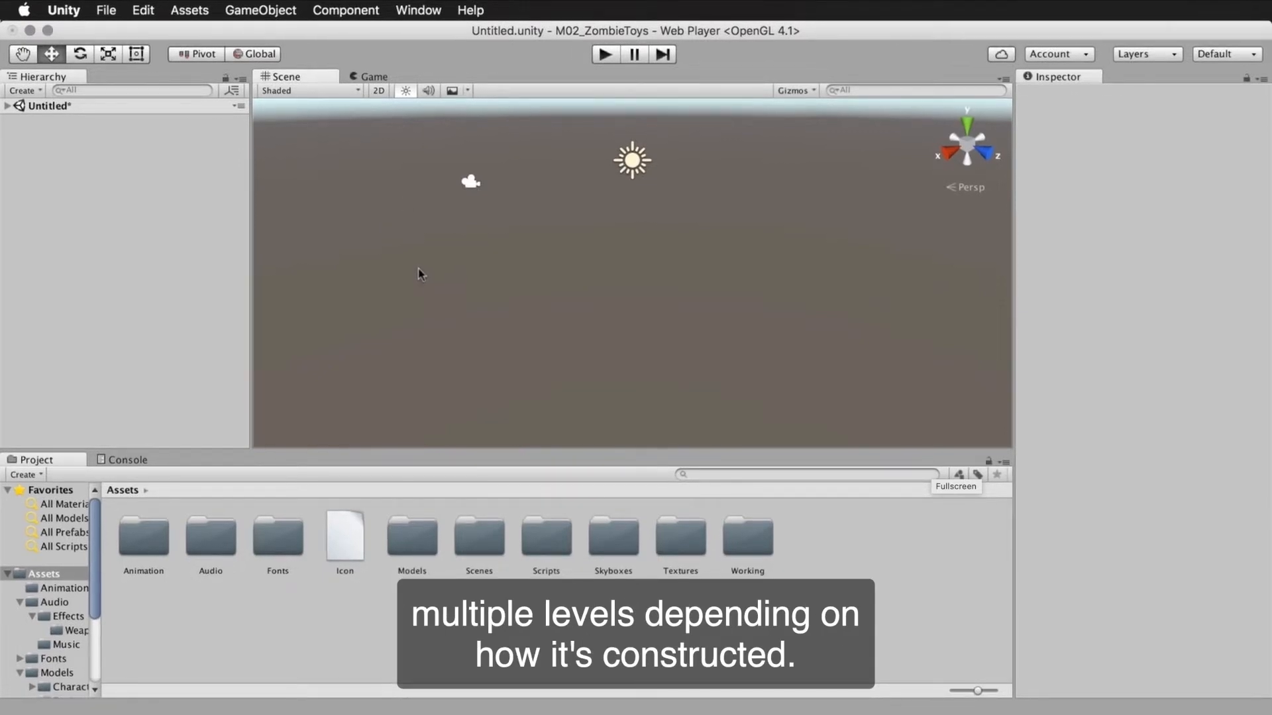
Compare the Game and Scene views, and inspect the Directional Light's properties
left_click(375, 76)
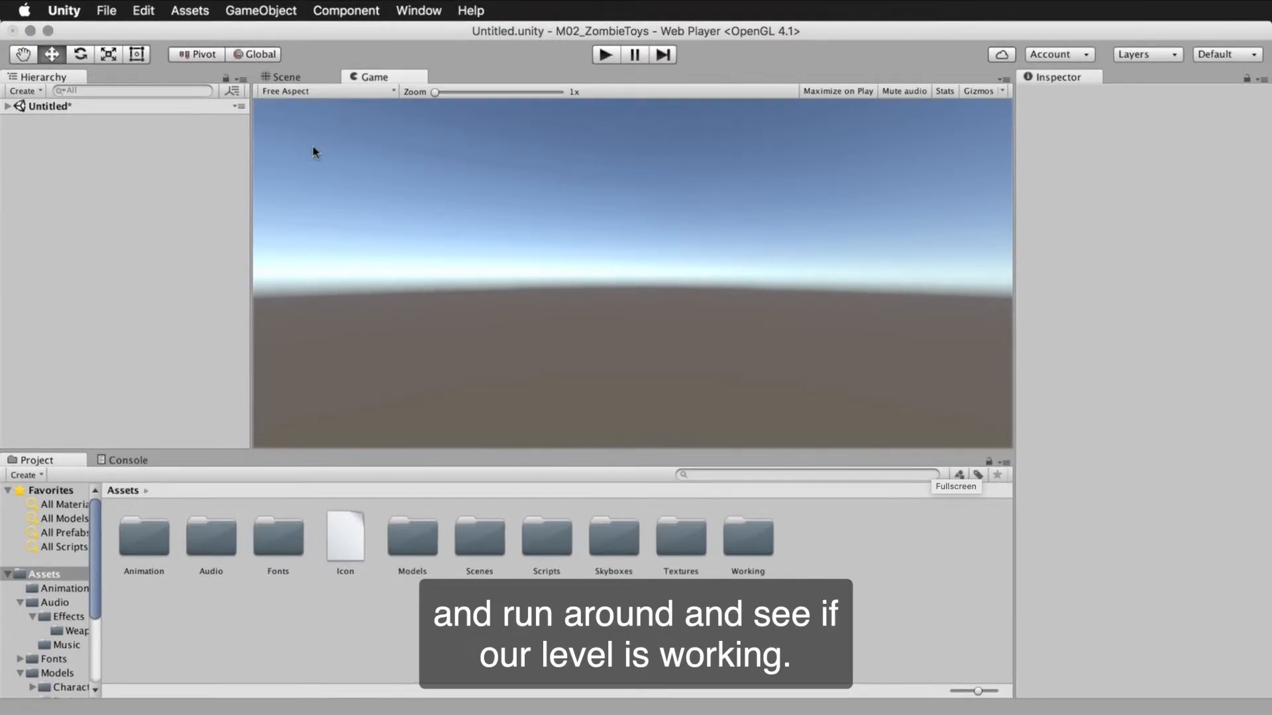
left_click(285, 78)
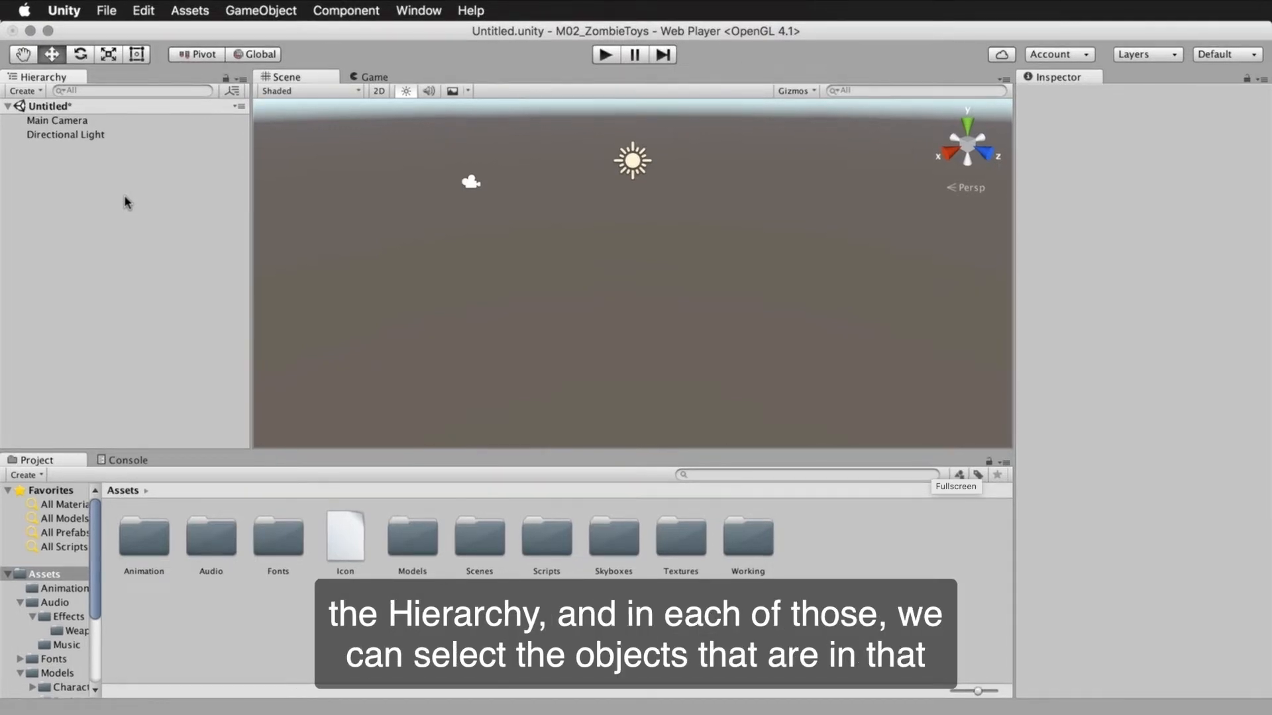
left_click(90, 134)
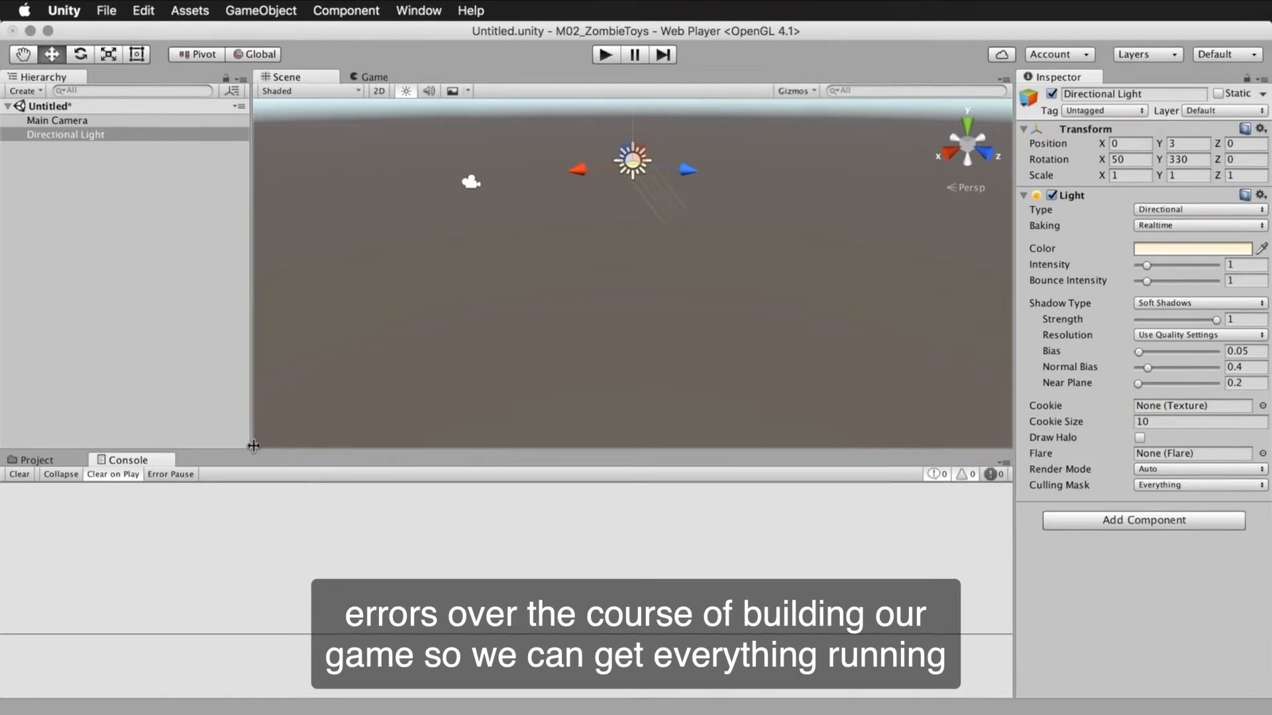
left_click(35, 457)
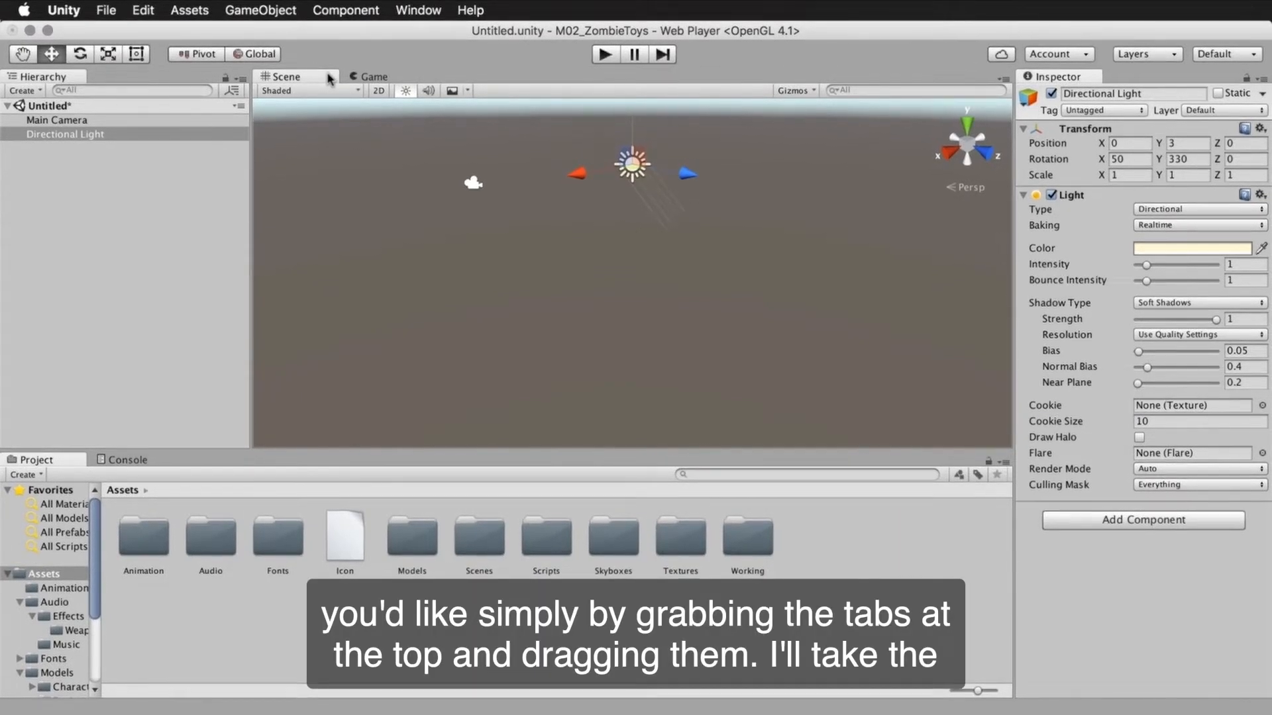
Dock the Scene view with the Hierarchy and widen that pane to about half of the editor's viewing area
left_click_drag(329, 78, 117, 82)
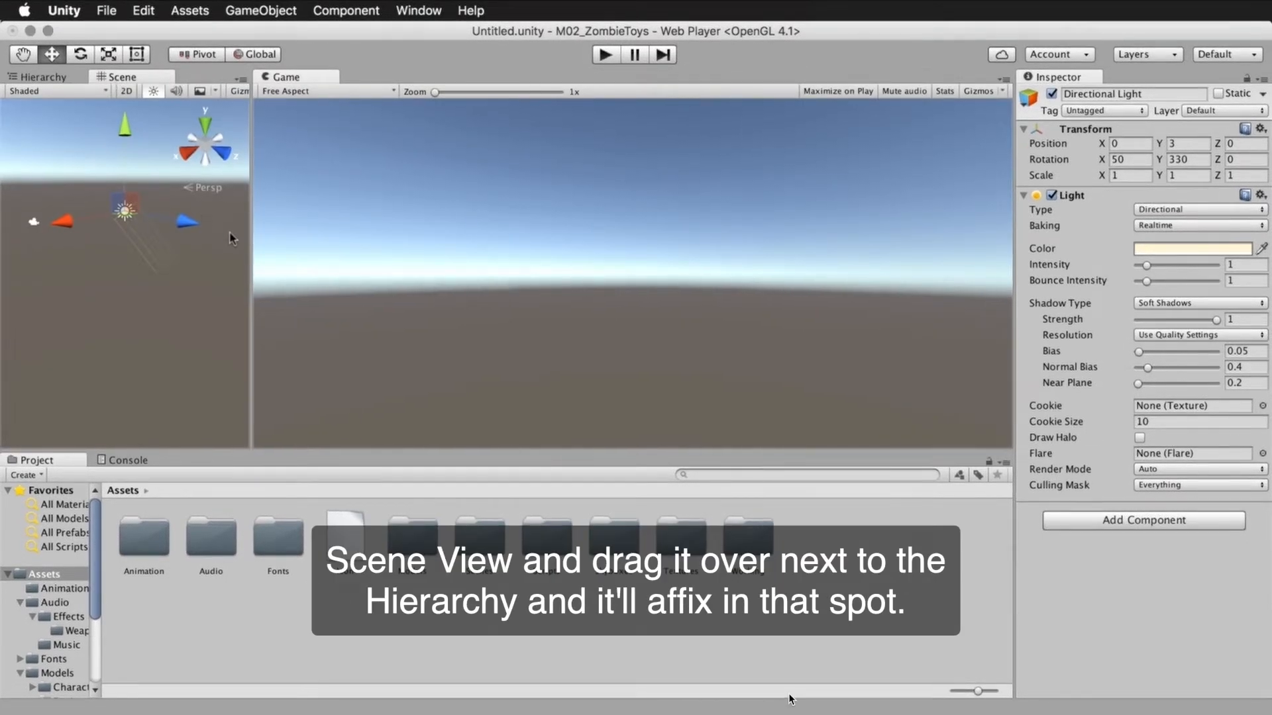
left_click_drag(254, 237, 498, 252)
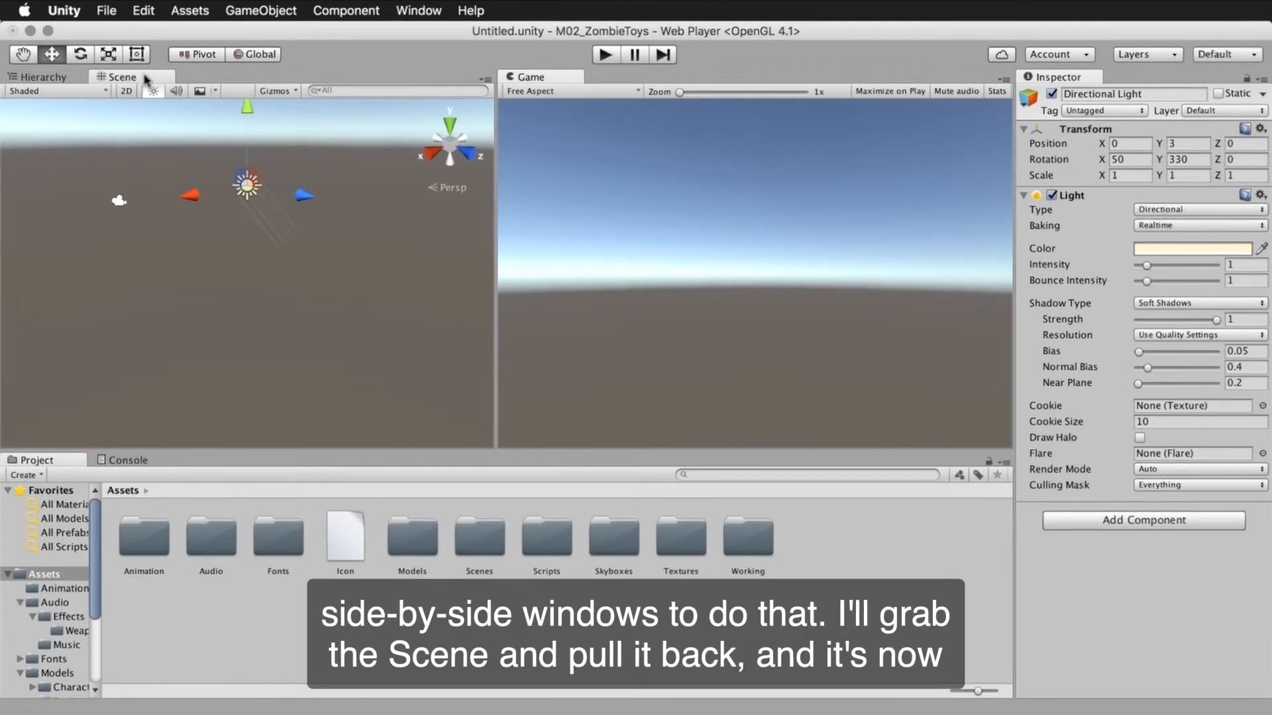
Dock the Scene view back with the Game view and detach it as a floating window
left_click_drag(179, 85, 643, 94)
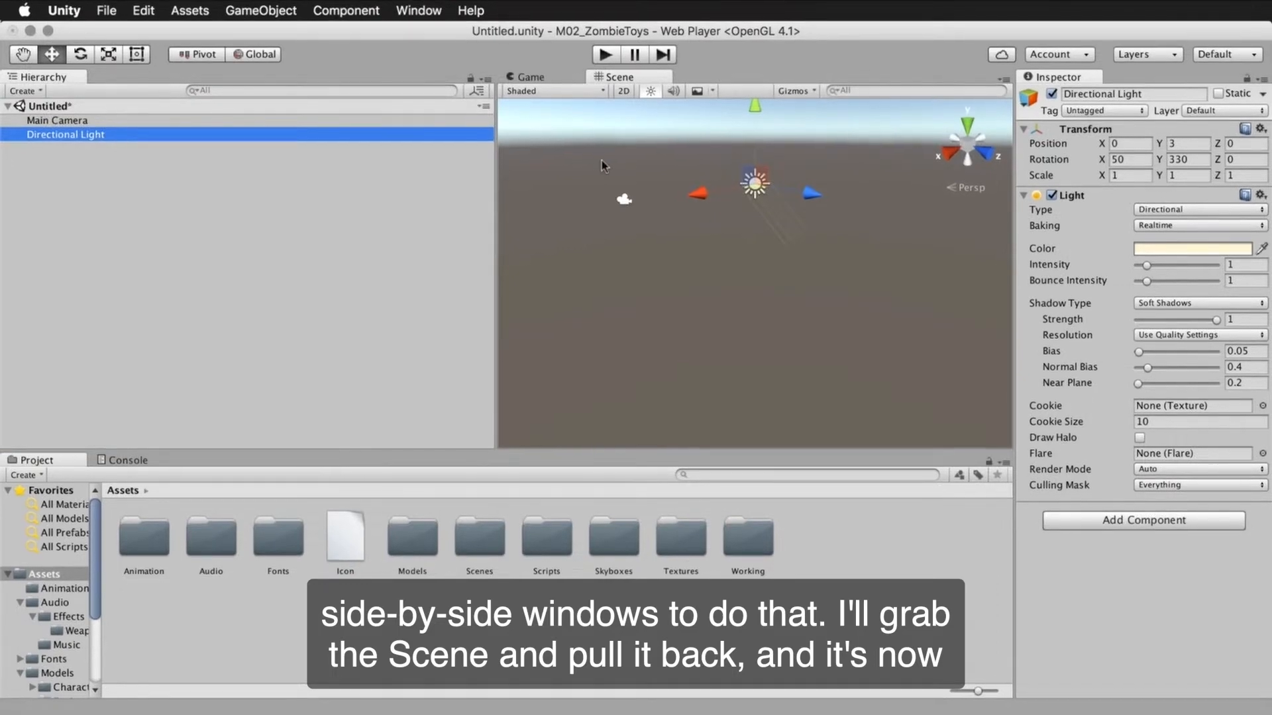
left_click_drag(631, 82, 388, 62)
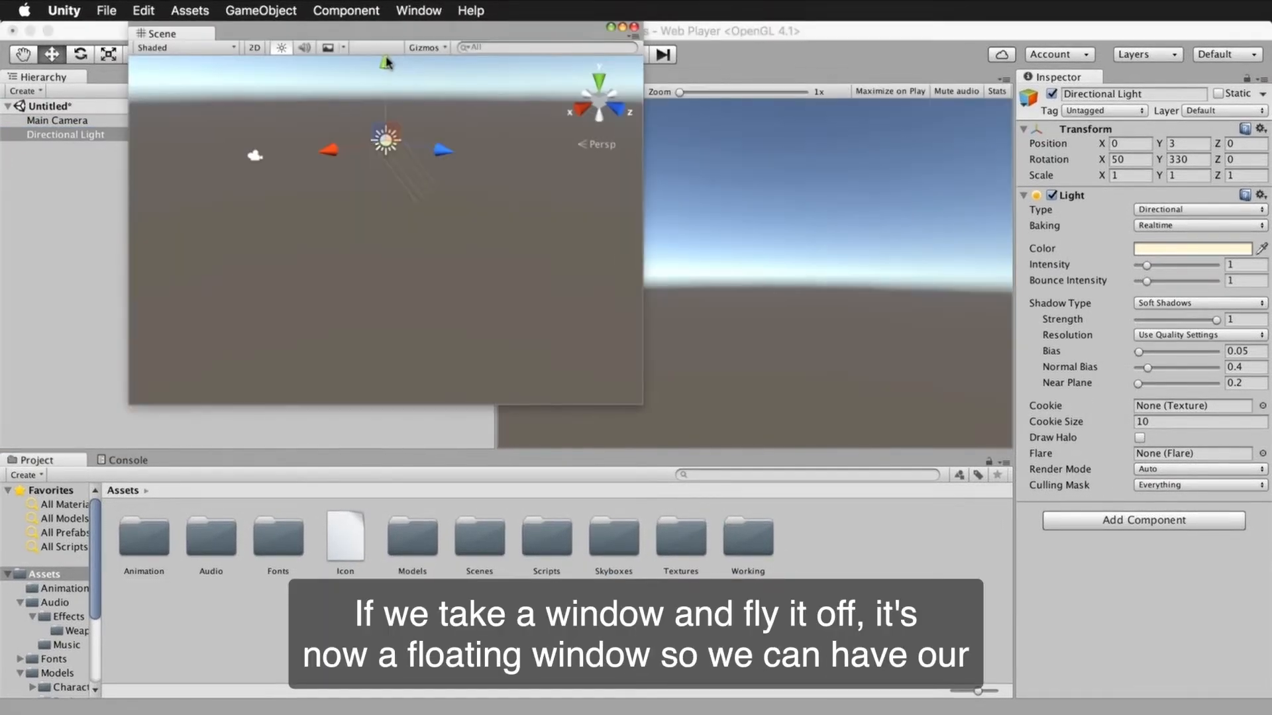
left_click_drag(314, 37, 259, 168)
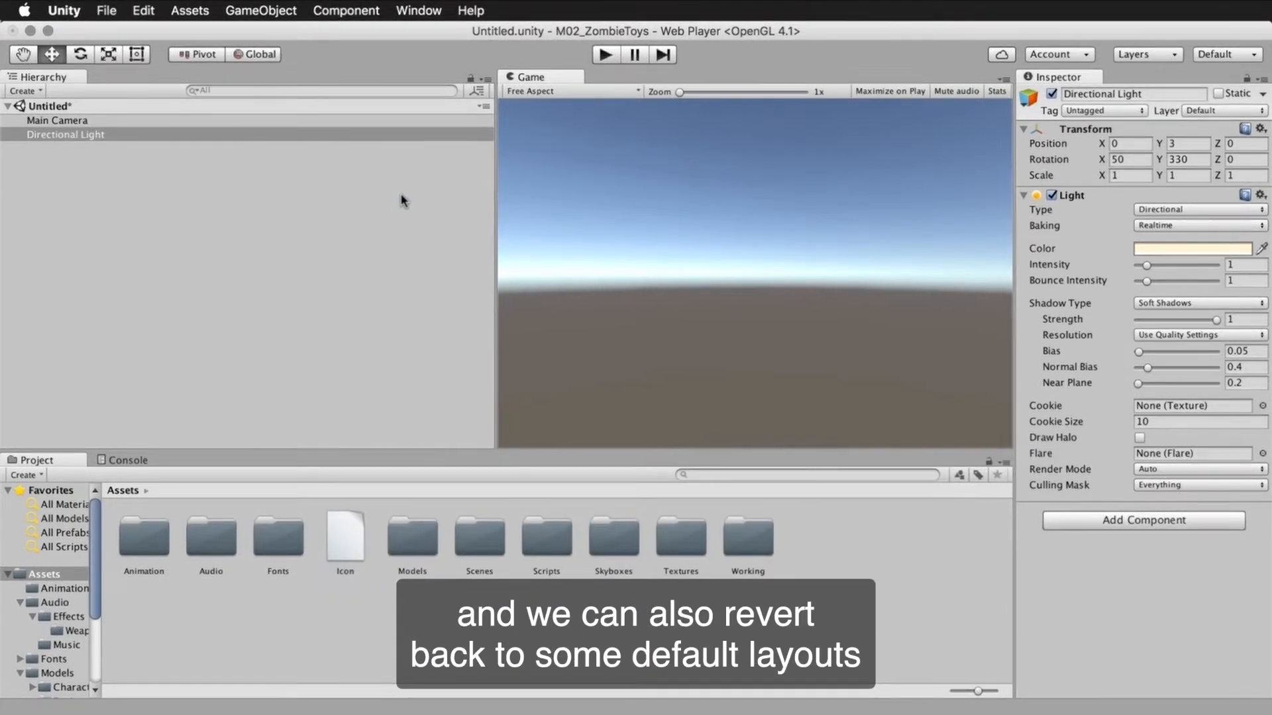
Restore the editor's Default window layout
left_click(418, 10)
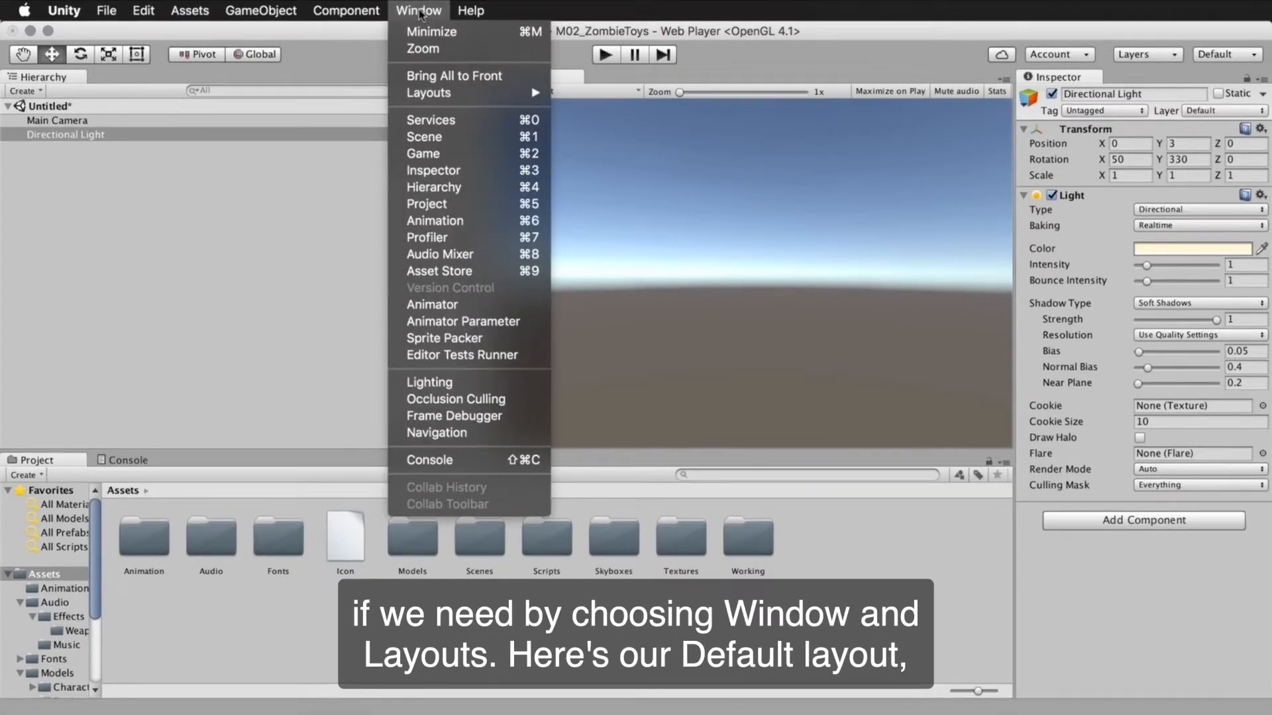
mouse_move(440, 92)
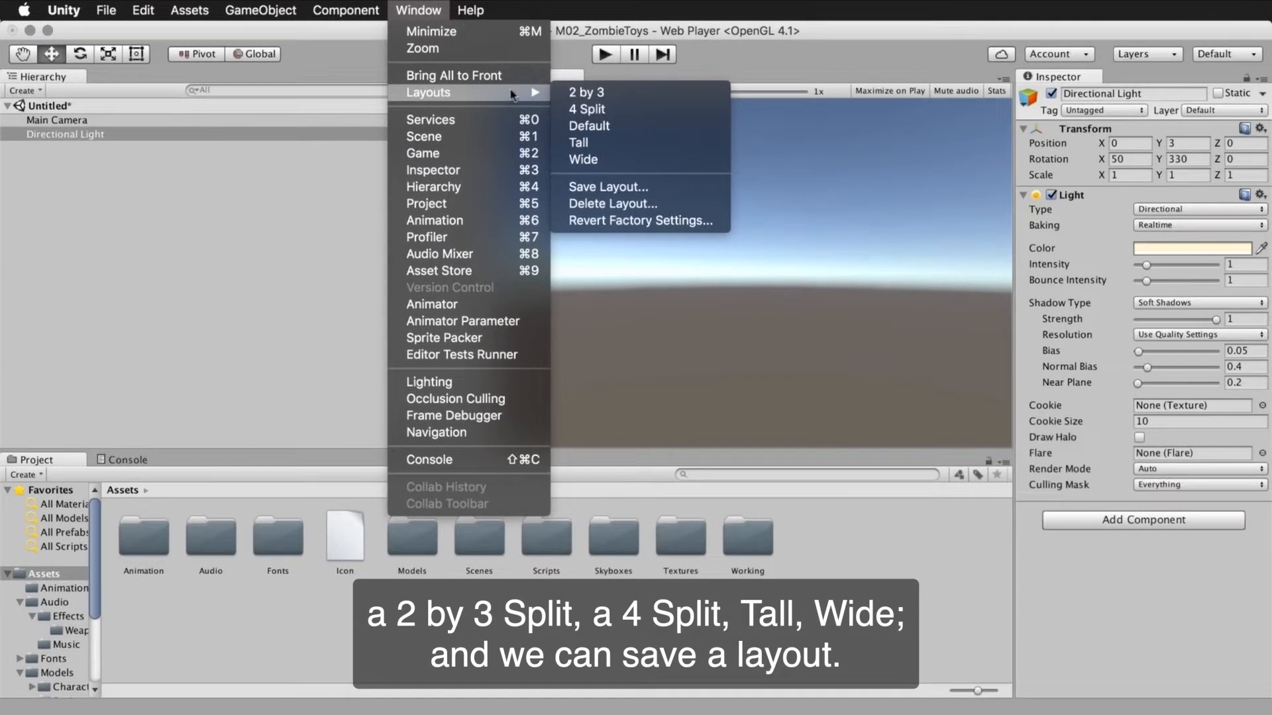
left_click(588, 131)
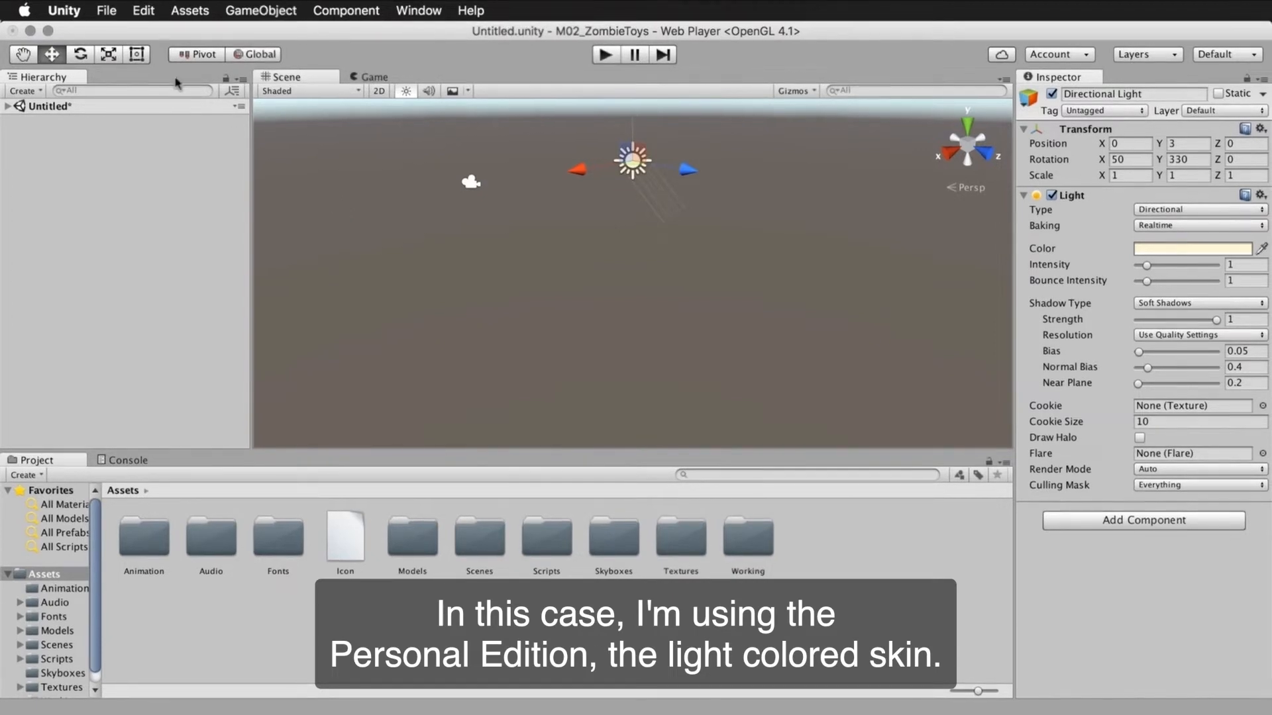
Try the Professional editor skin in the general preferences and set it back to Personal
left_click(83, 14)
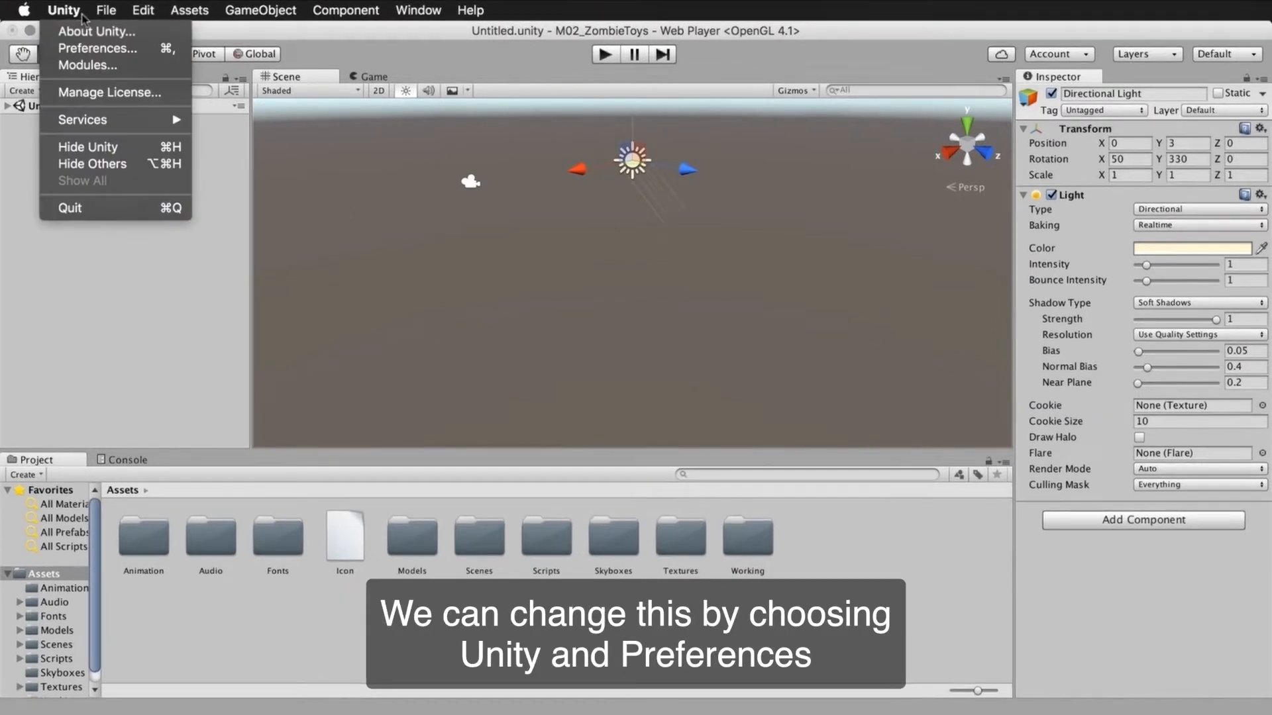
left_click(124, 54)
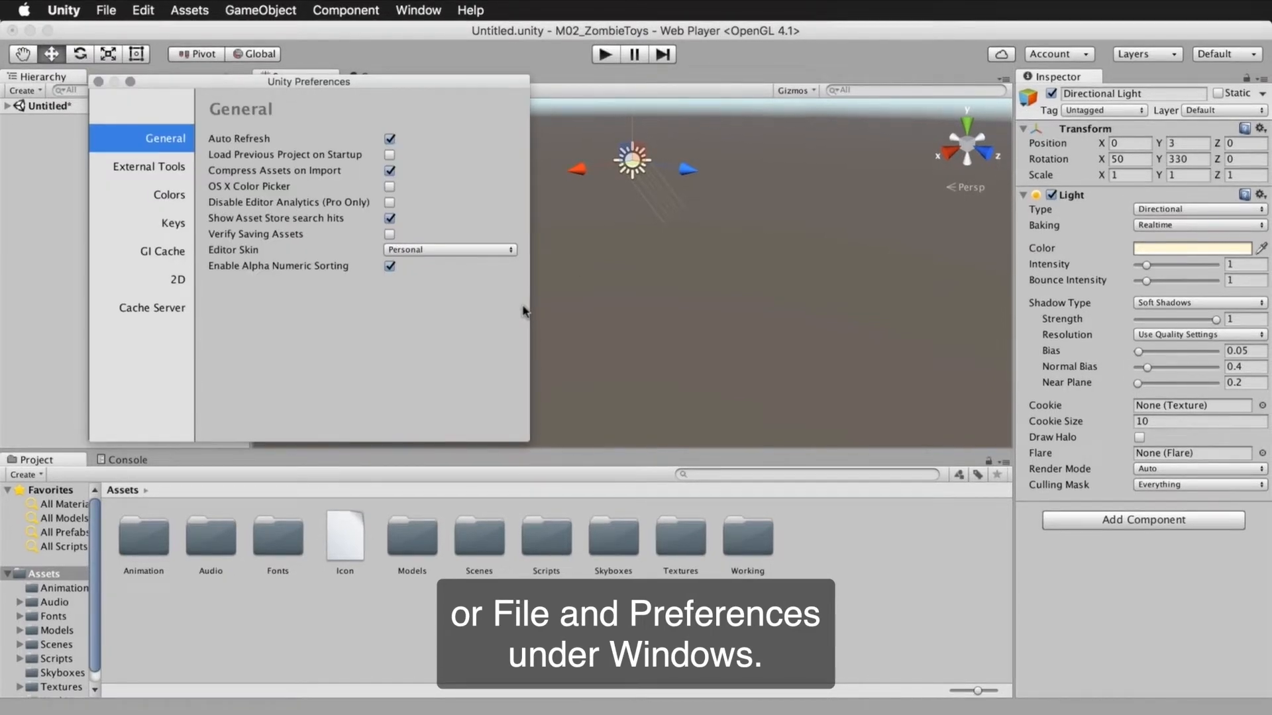
left_click(491, 251)
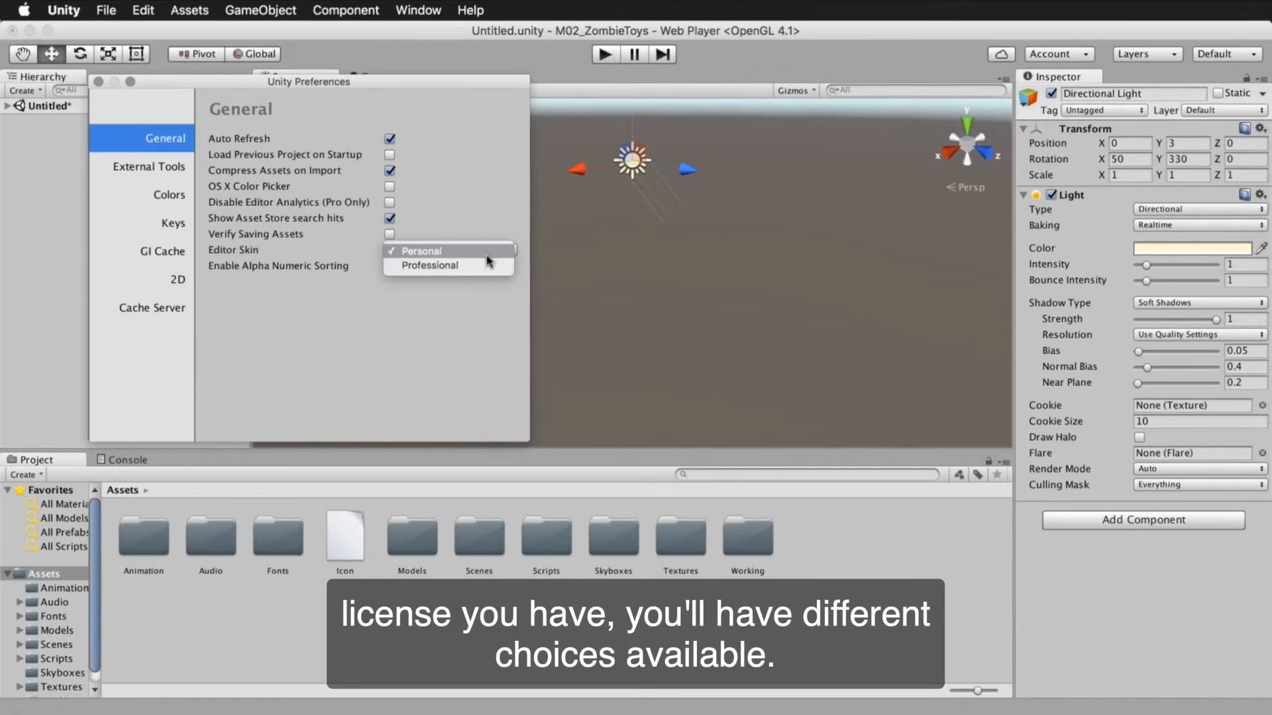
left_click(488, 255)
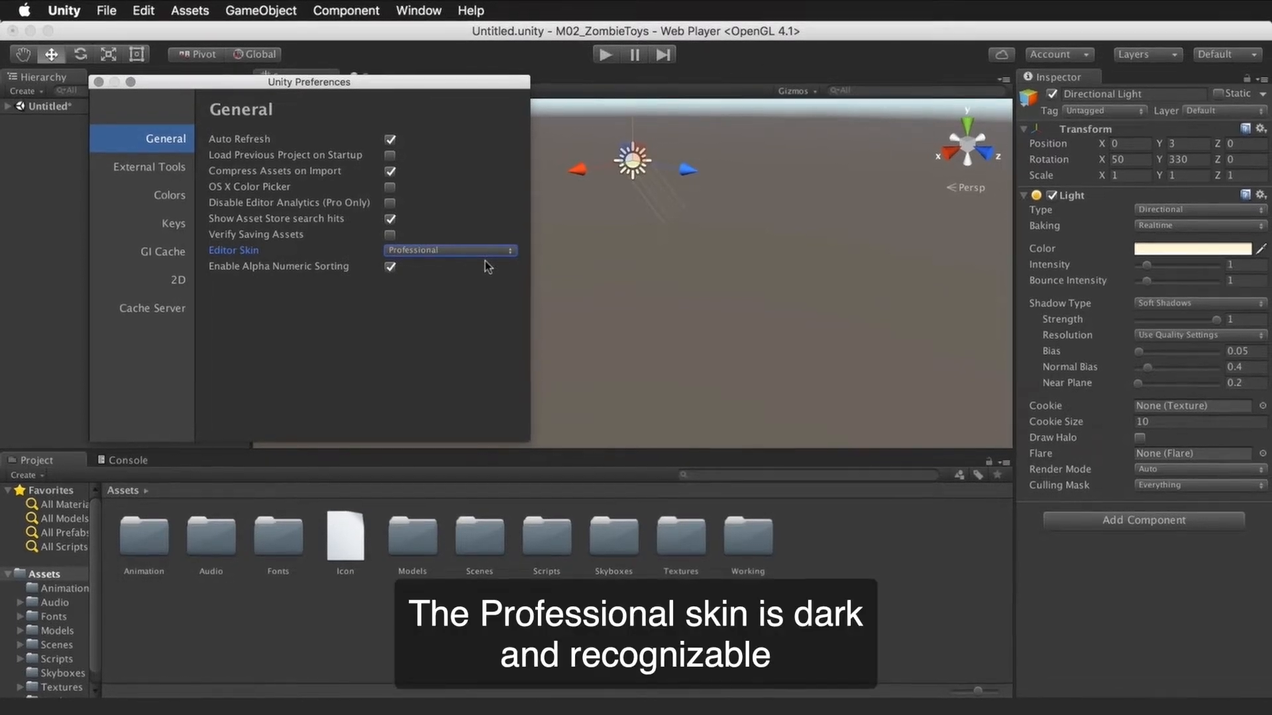
left_click(481, 254)
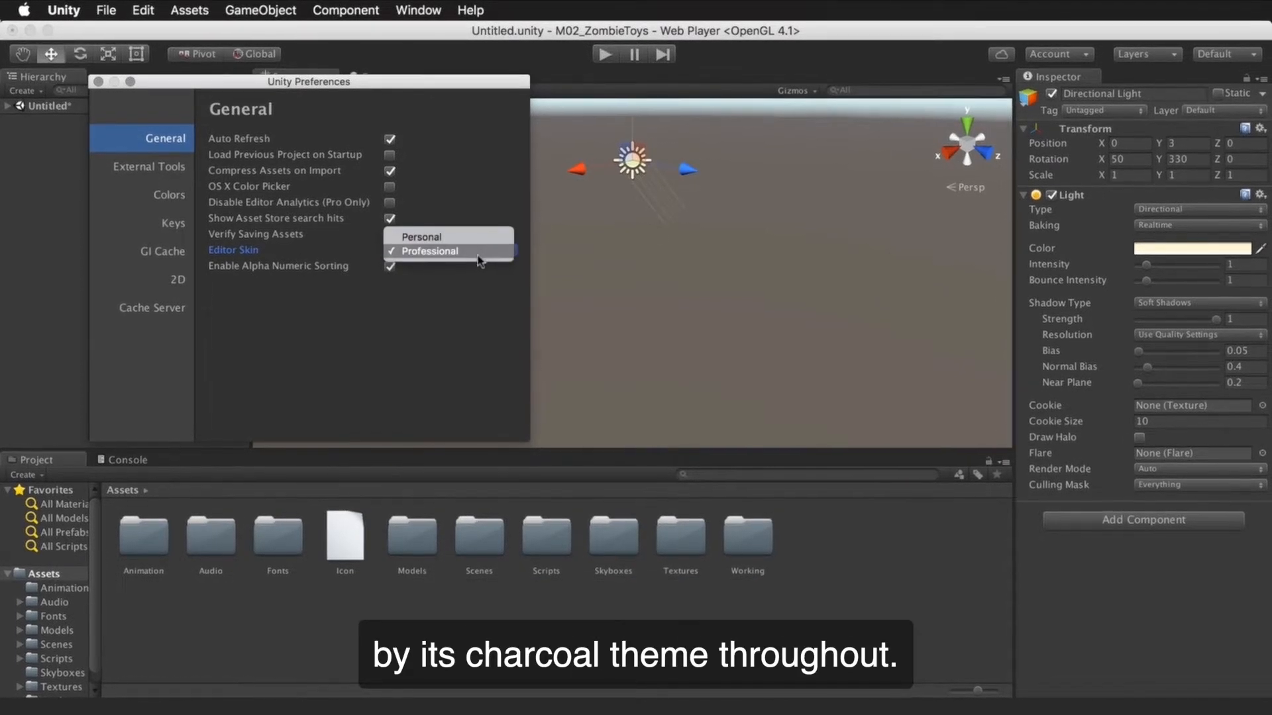
left_click(485, 254)
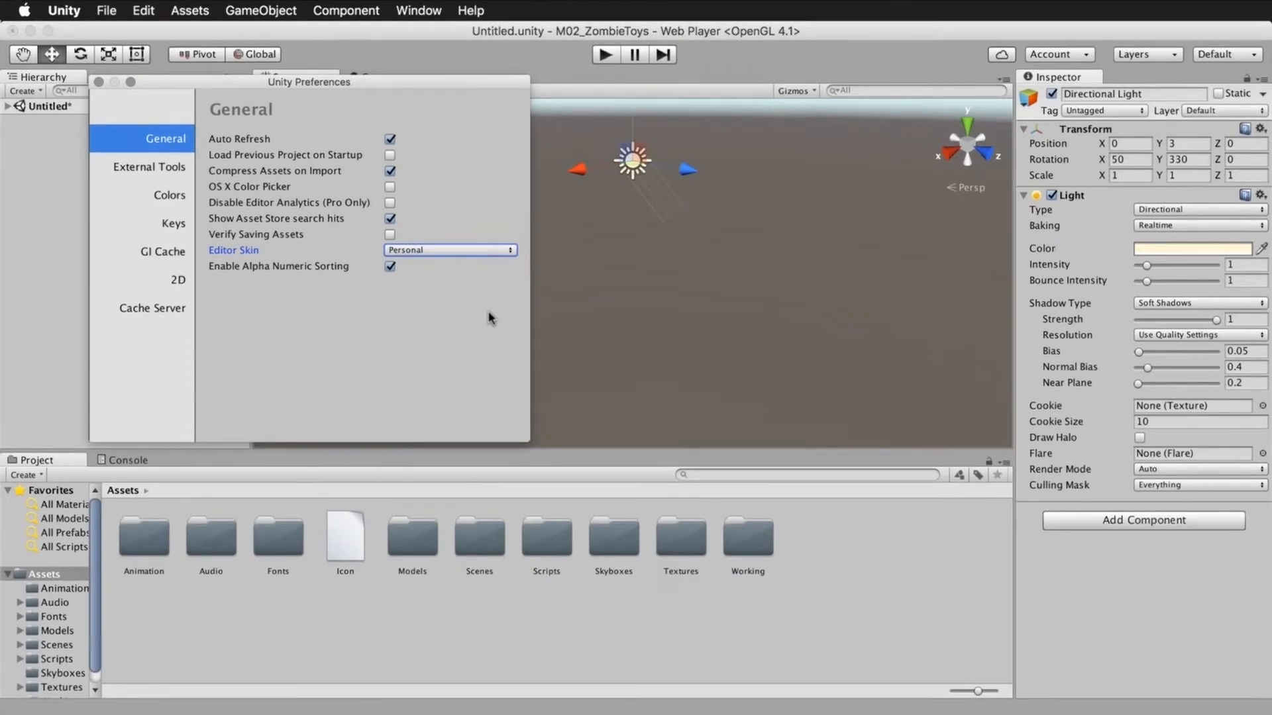
Examine the Colors preferences and close the preferences window
left_click(169, 196)
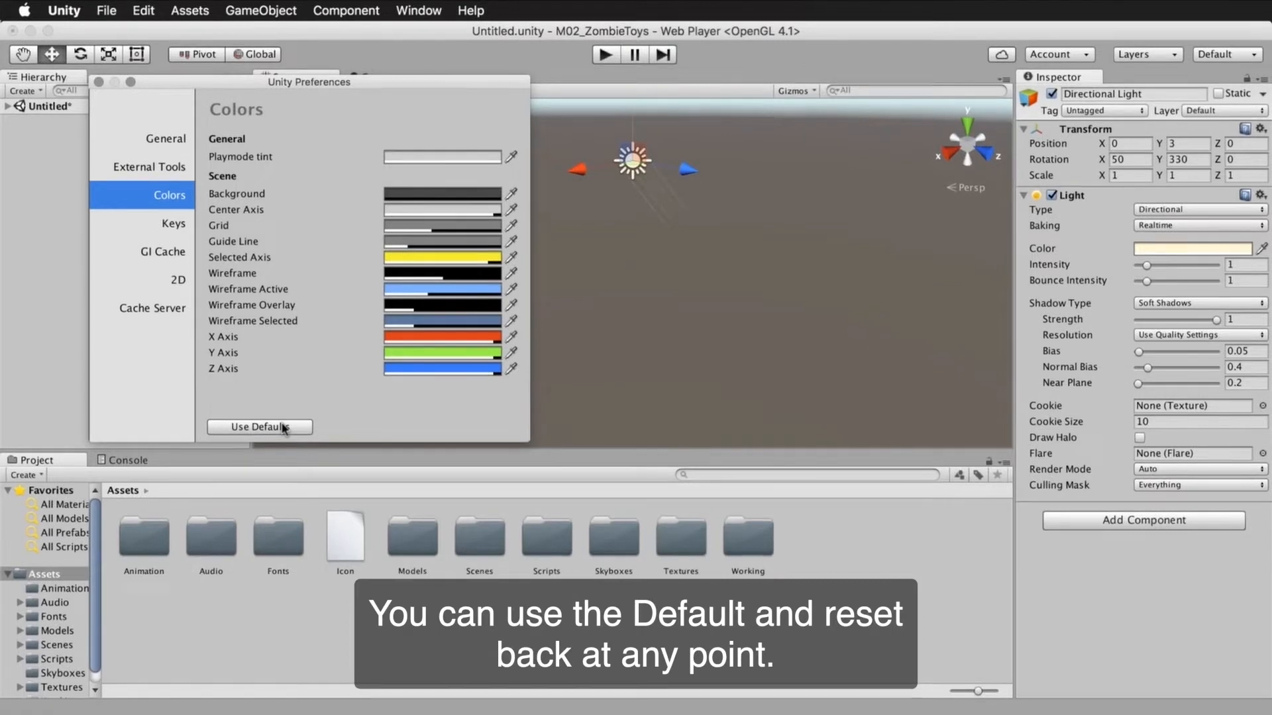
left_click(99, 82)
left_click(229, 250)
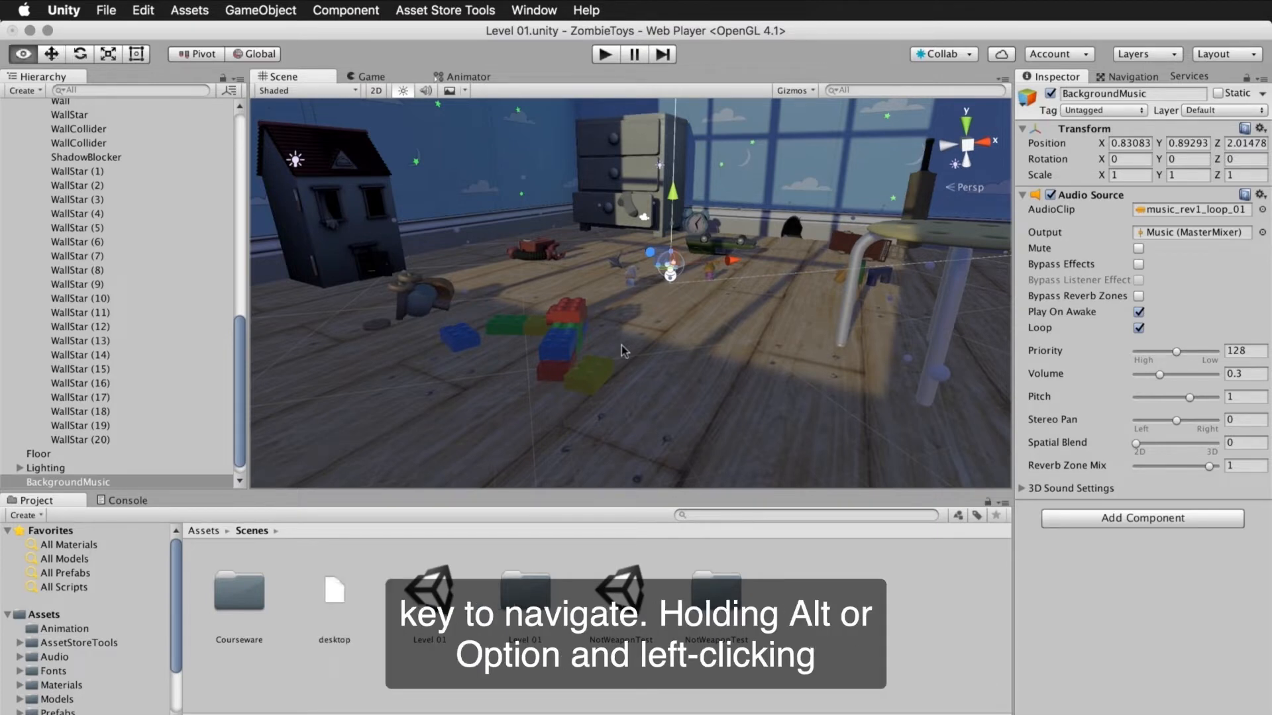
Examine the toy room in the Scene view by orbiting, panning and zooming around it
left_click_drag(621, 345, 549, 339, "alt")
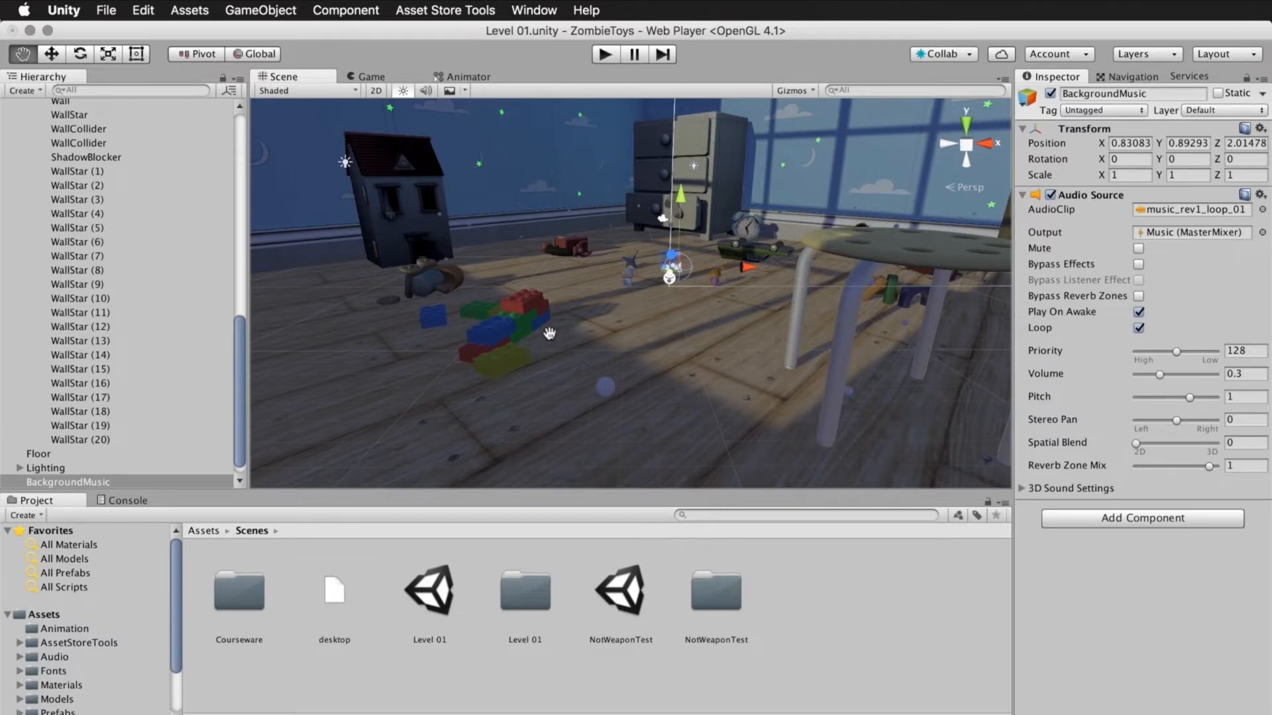
middle_click_drag(550, 337, 523, 392, "alt")
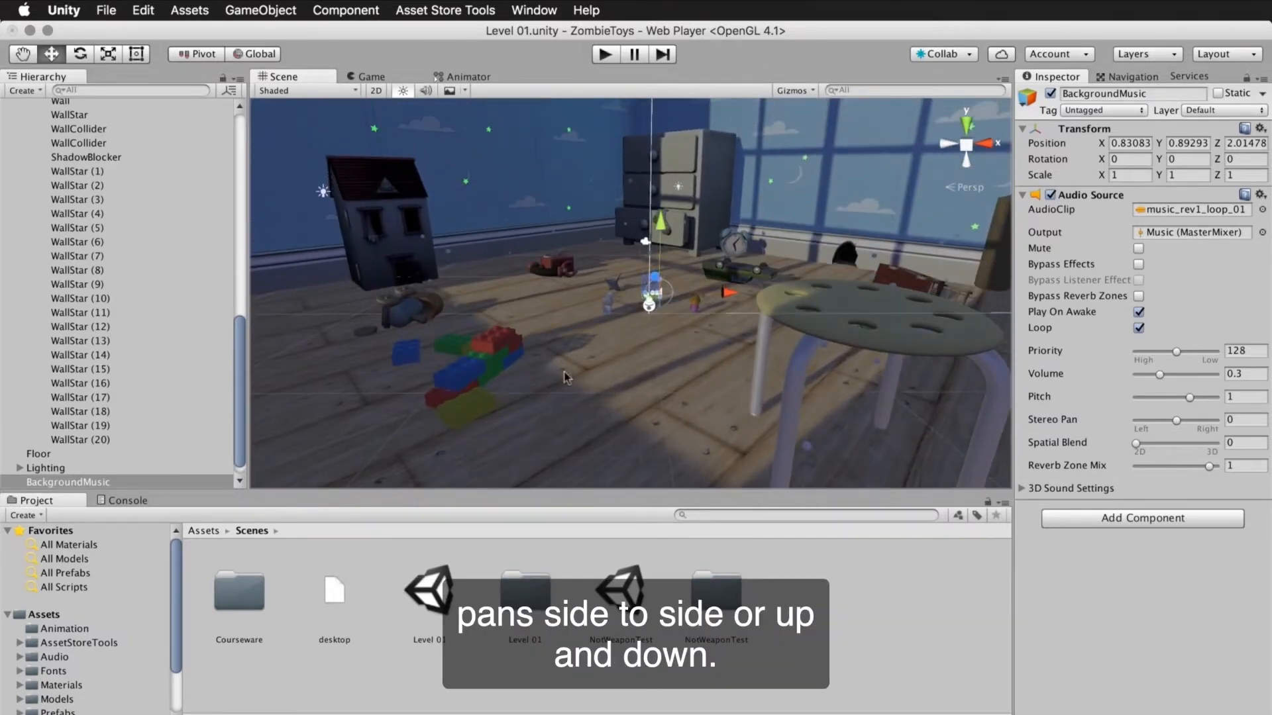
right_click_drag(578, 358, 598, 291, "alt")
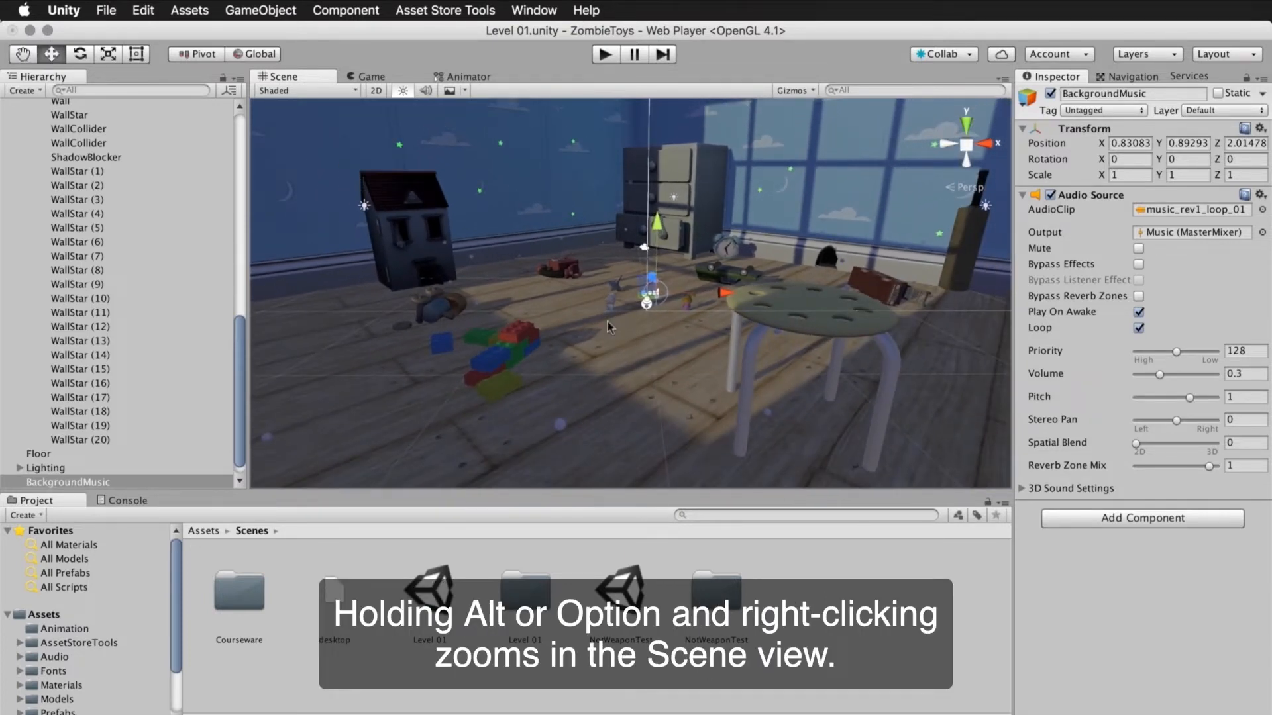
scroll(603, 314, "down", 5)
scroll(609, 325, "up", 8)
scroll(610, 324, "down", 5)
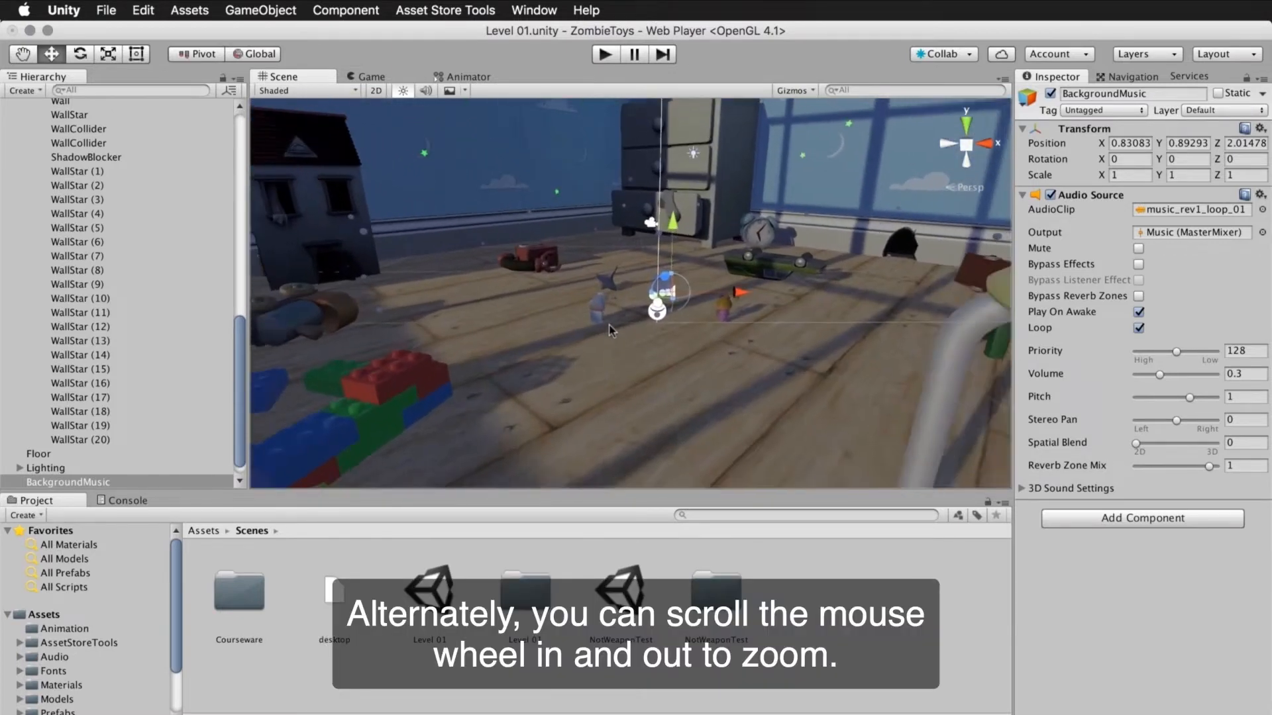
scroll(610, 325, "up", 7)
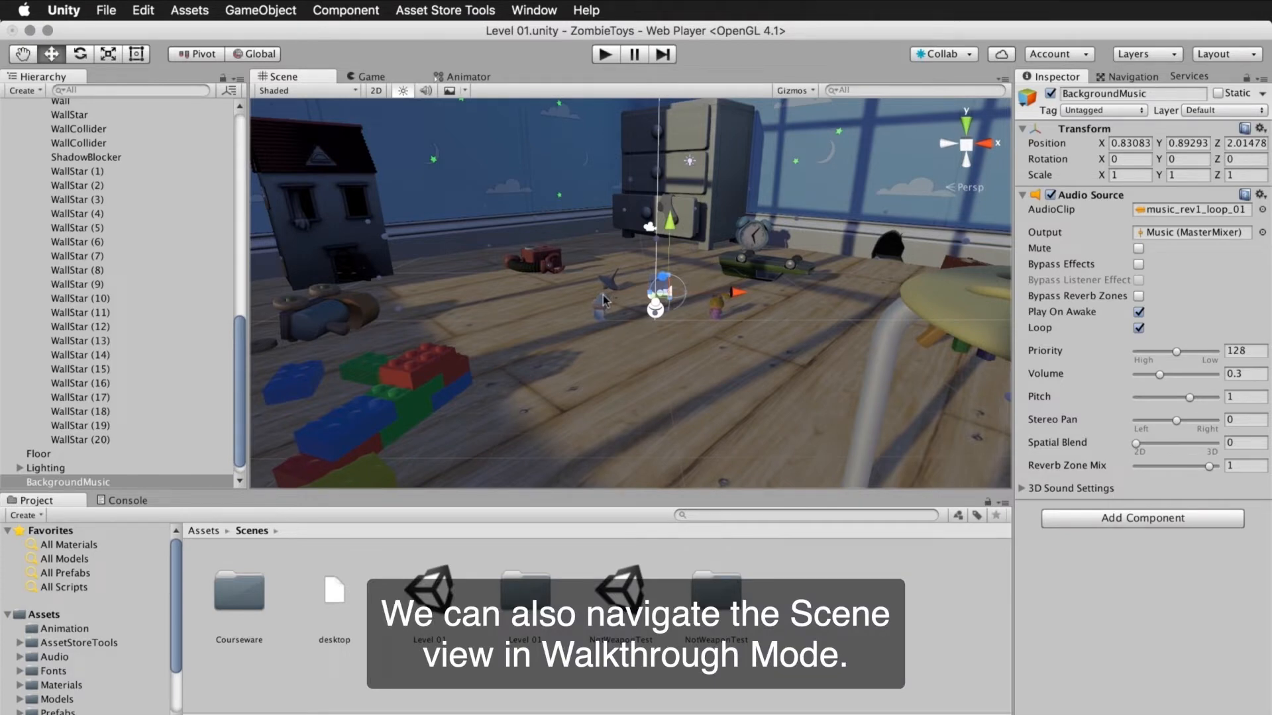
Explore the toy room in walkthrough mode, moving forward, backward and sideways while looking around
right_click_drag(604, 300, 603, 297)
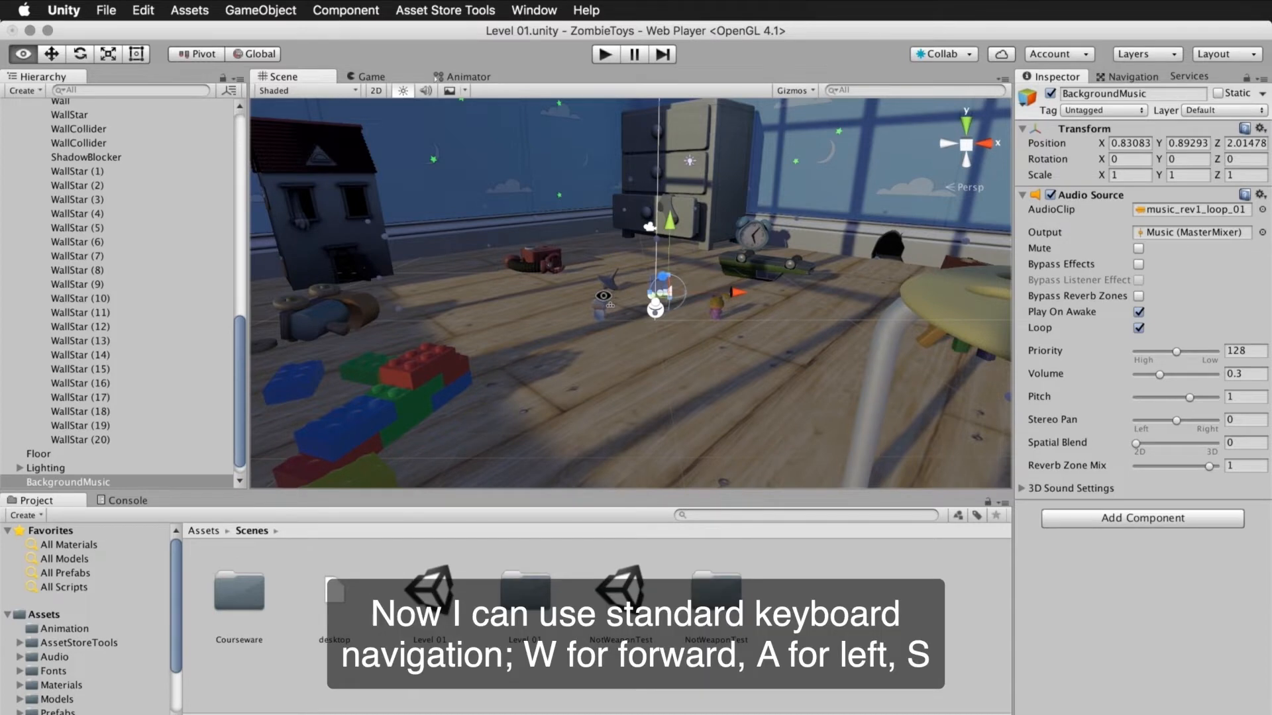
key("w")
key("a")
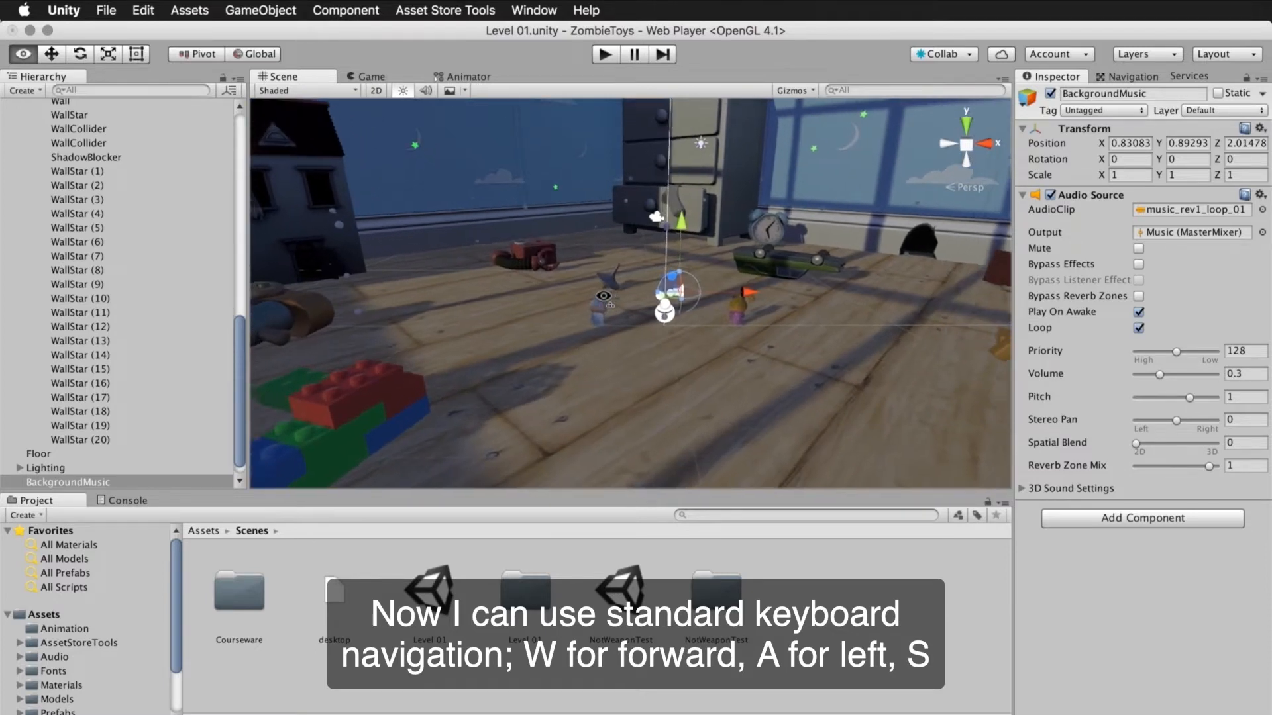
key("s")
key("d")
right_click_drag(604, 296, 741, 249)
key("w")
key("w")
key("s")
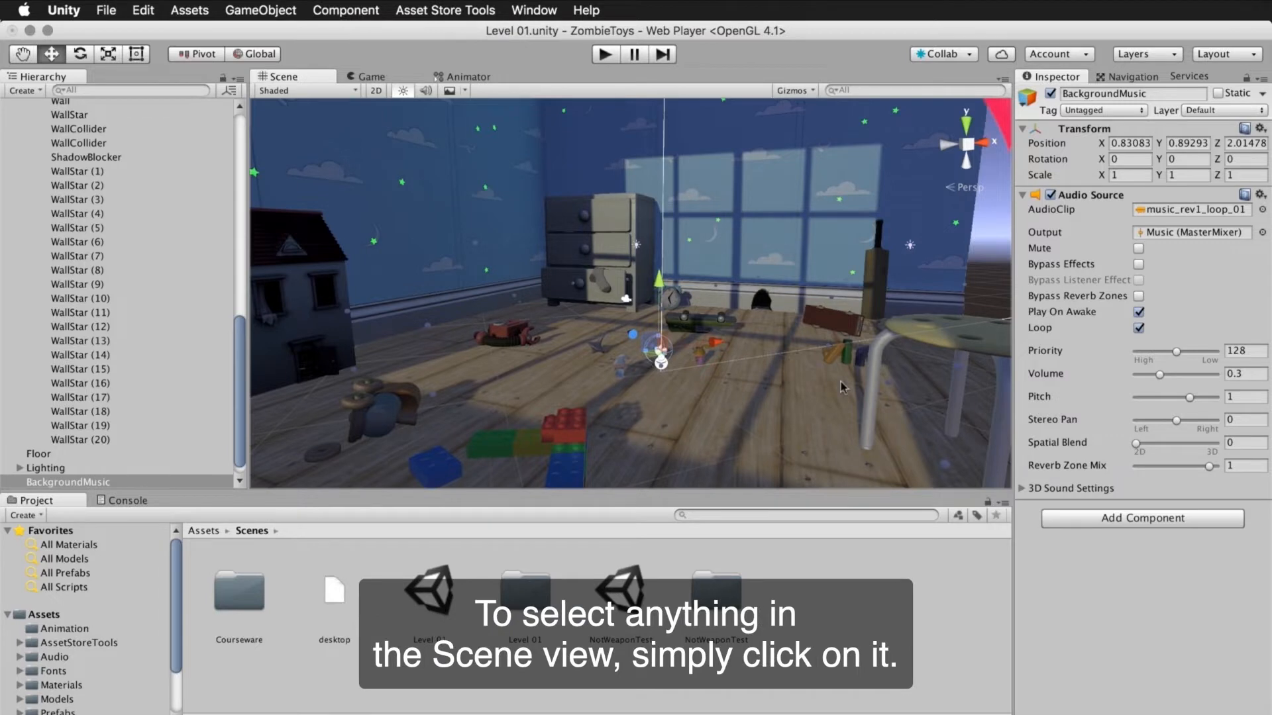
Select the stool in the Scene view and frame the view on it
left_click(924, 349)
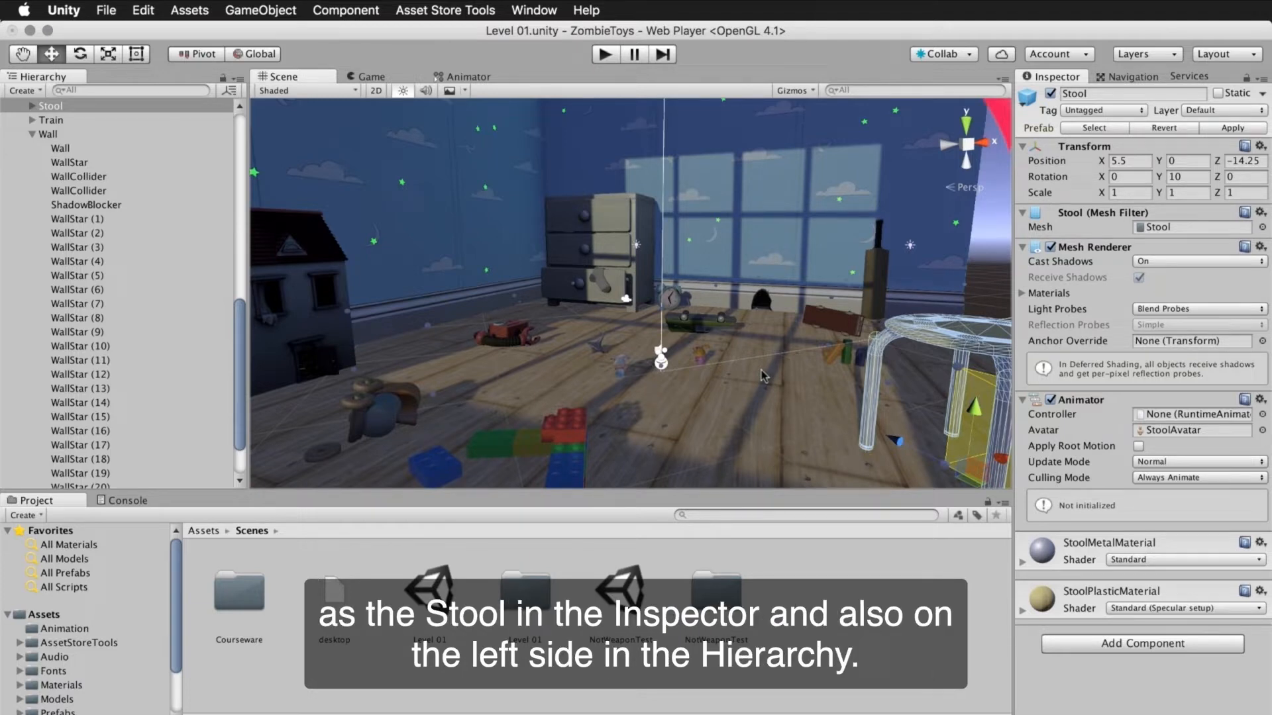
key("f")
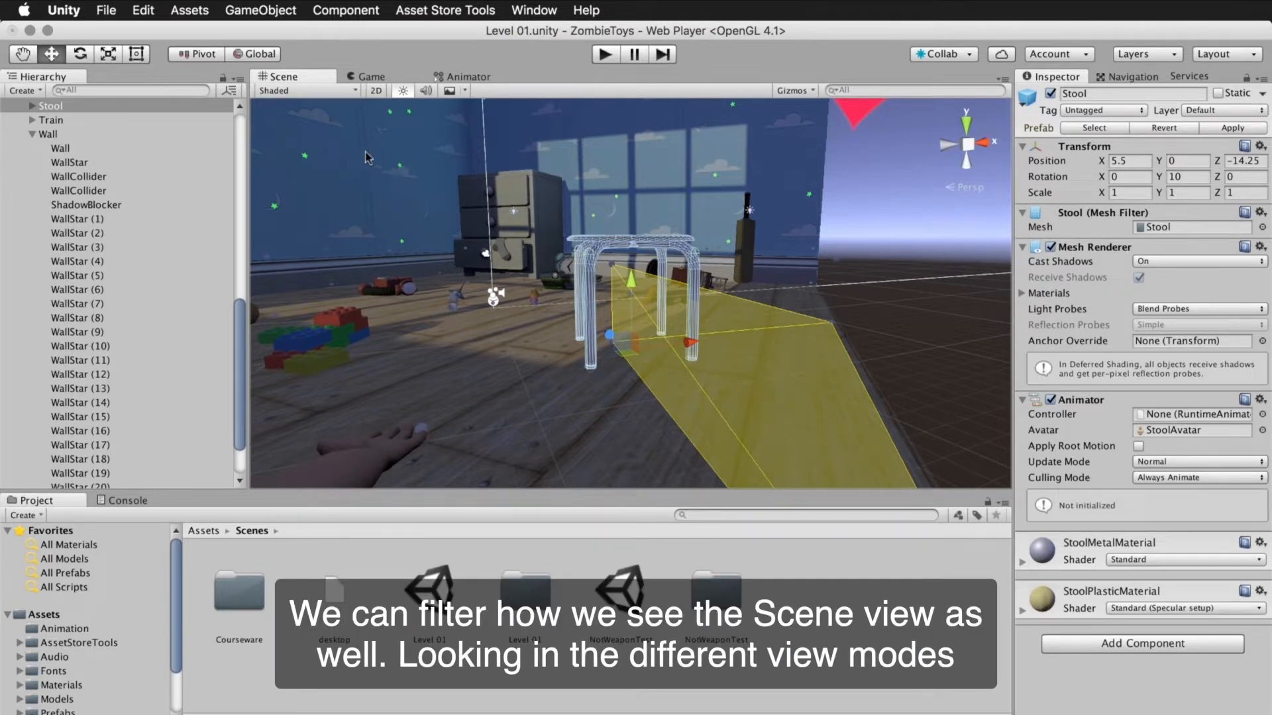
View the scene in Wireframe mode with the floor selected, and switch the shading mode to Shaded Wireframe
left_click(339, 92)
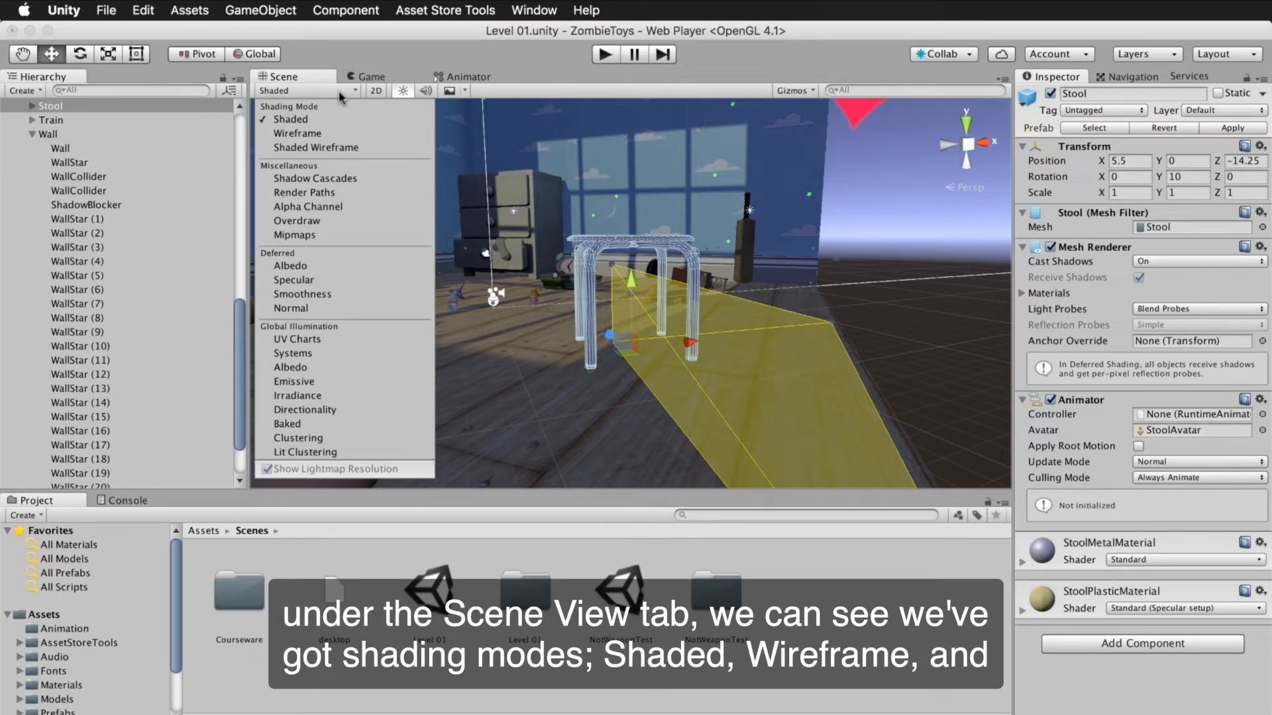
left_click(312, 135)
left_click(604, 400)
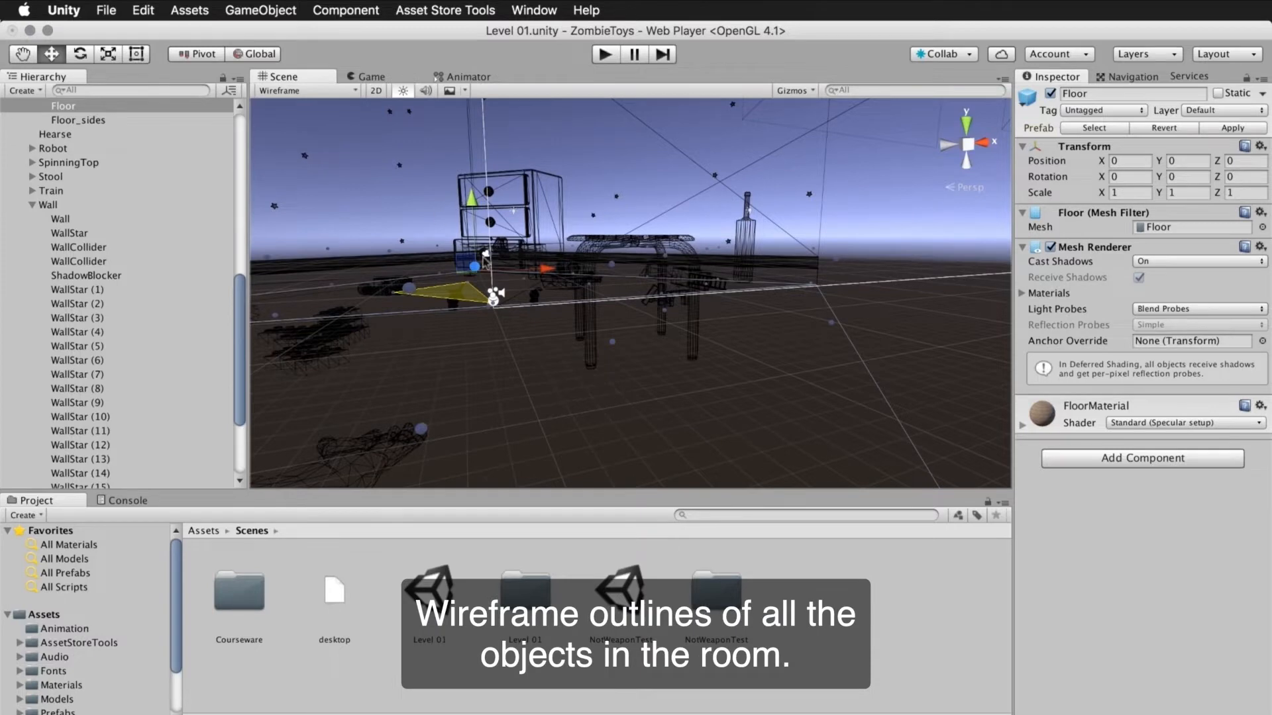
left_click(284, 92)
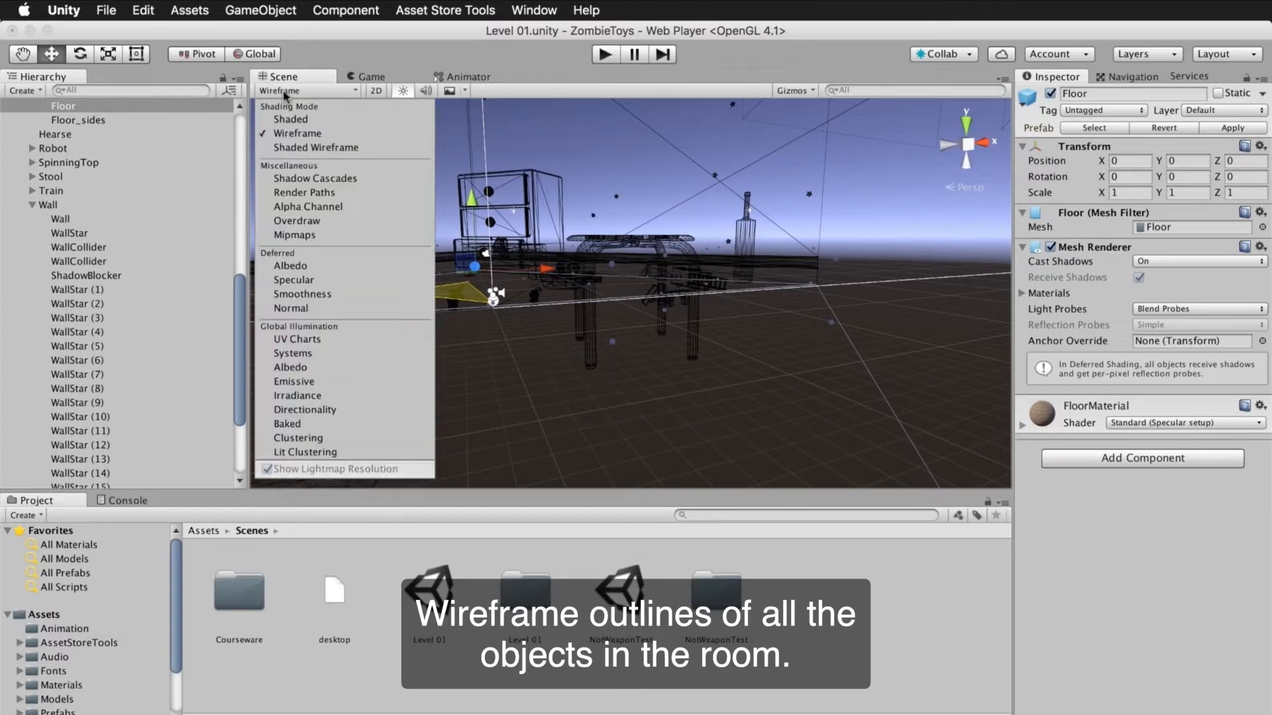
left_click(316, 148)
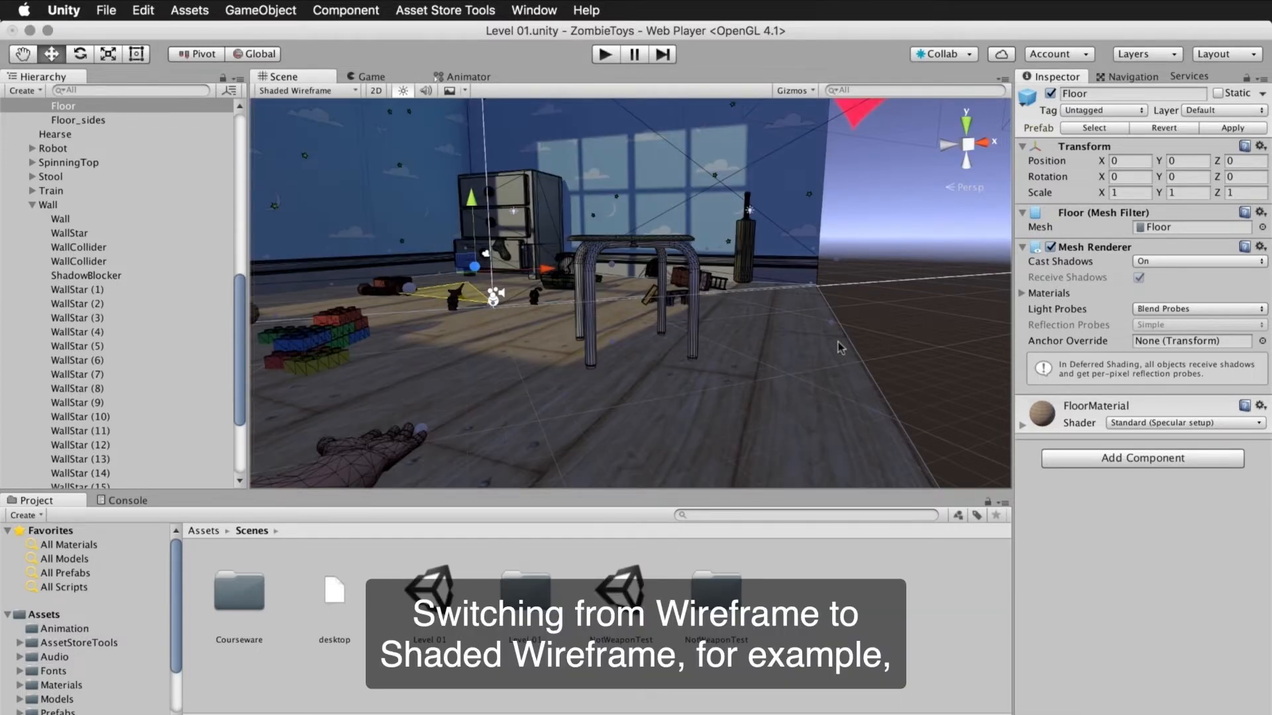
Return the Scene view to Shaded mode, switch it to Overdraw, and clear the object selection
left_click(332, 92)
left_click(290, 119)
left_click(329, 92)
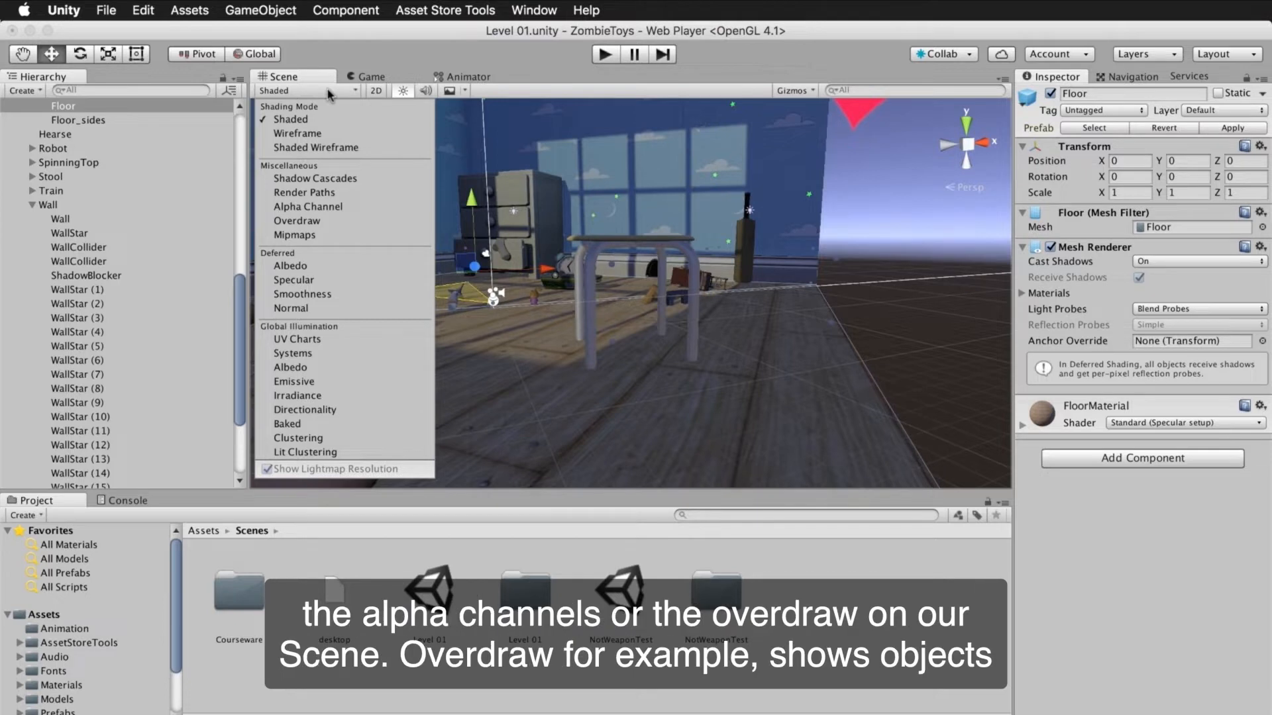
left_click(337, 223)
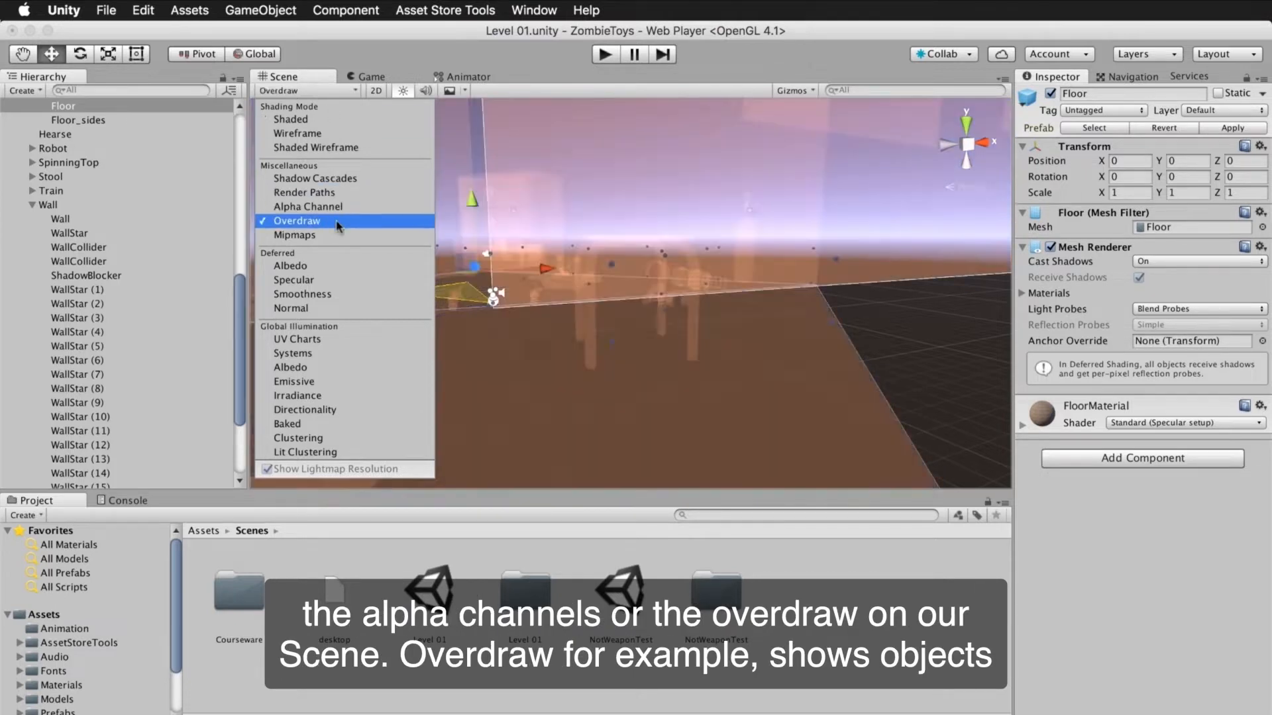
left_click(867, 343)
left_click(869, 338)
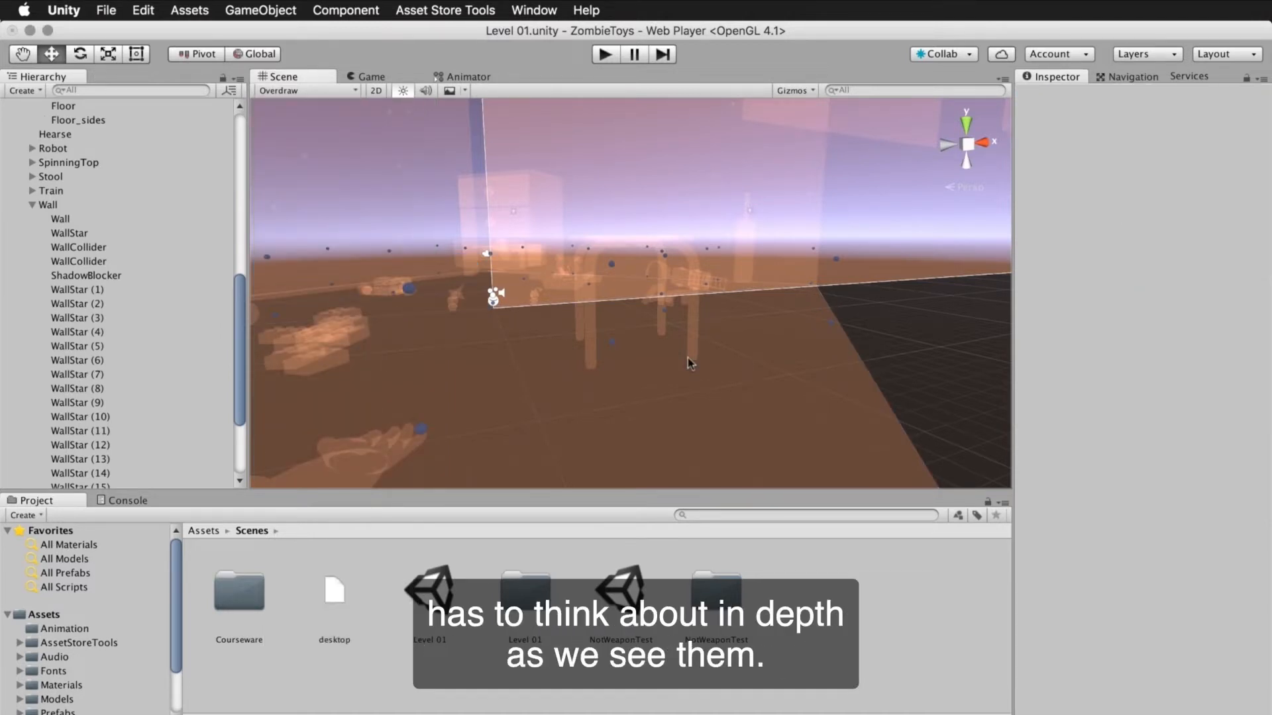
View the scene in the Deferred draw modes: Albedo, Specular, Smoothness and Normal
left_click(318, 93)
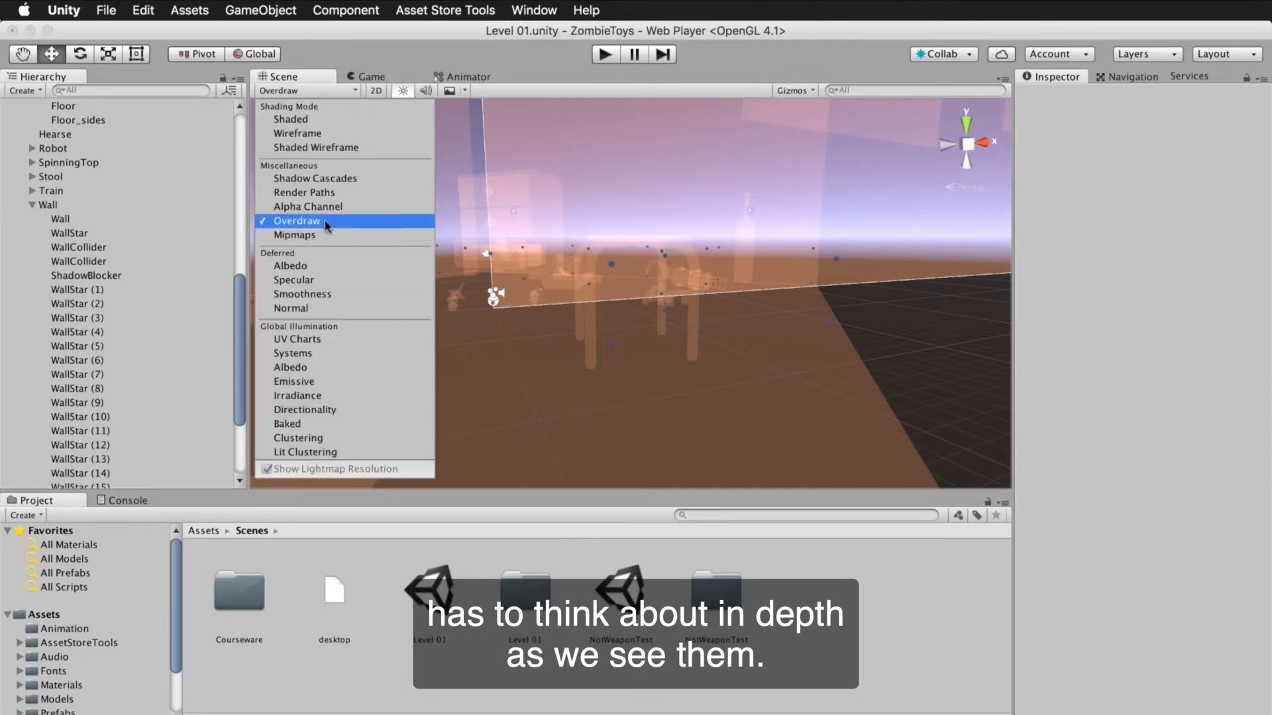
left_click(343, 266)
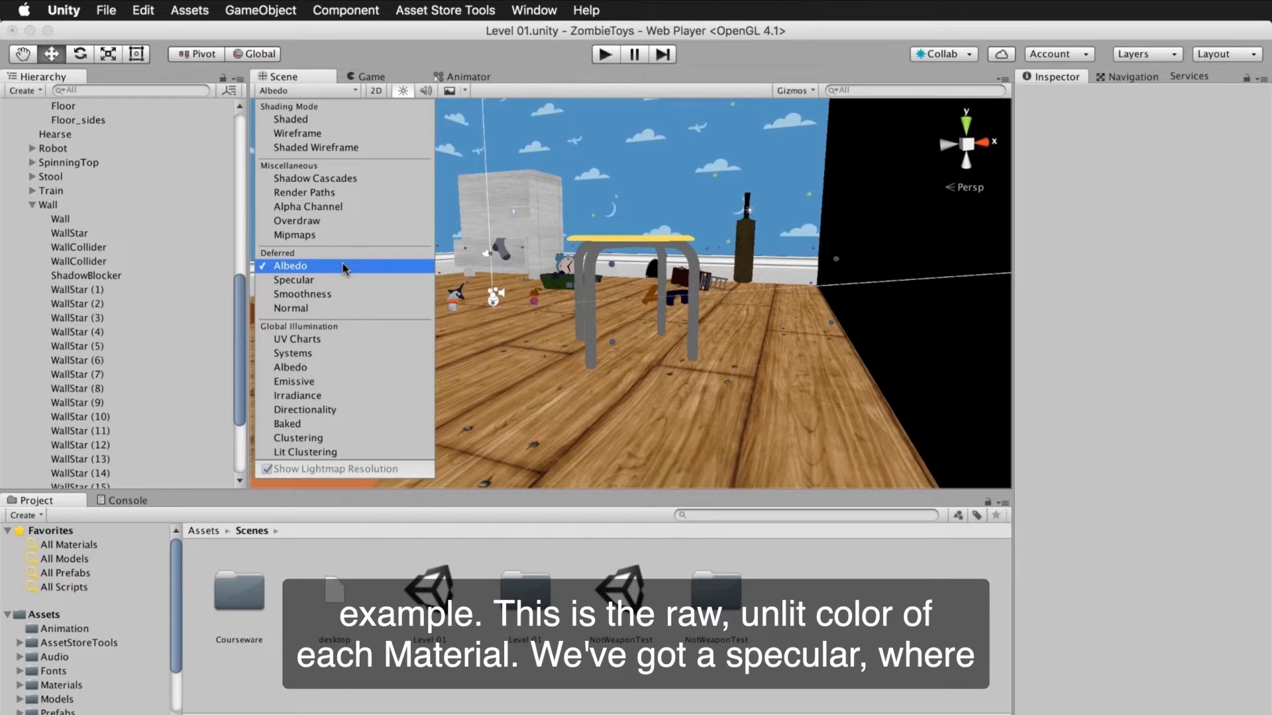
left_click(341, 281)
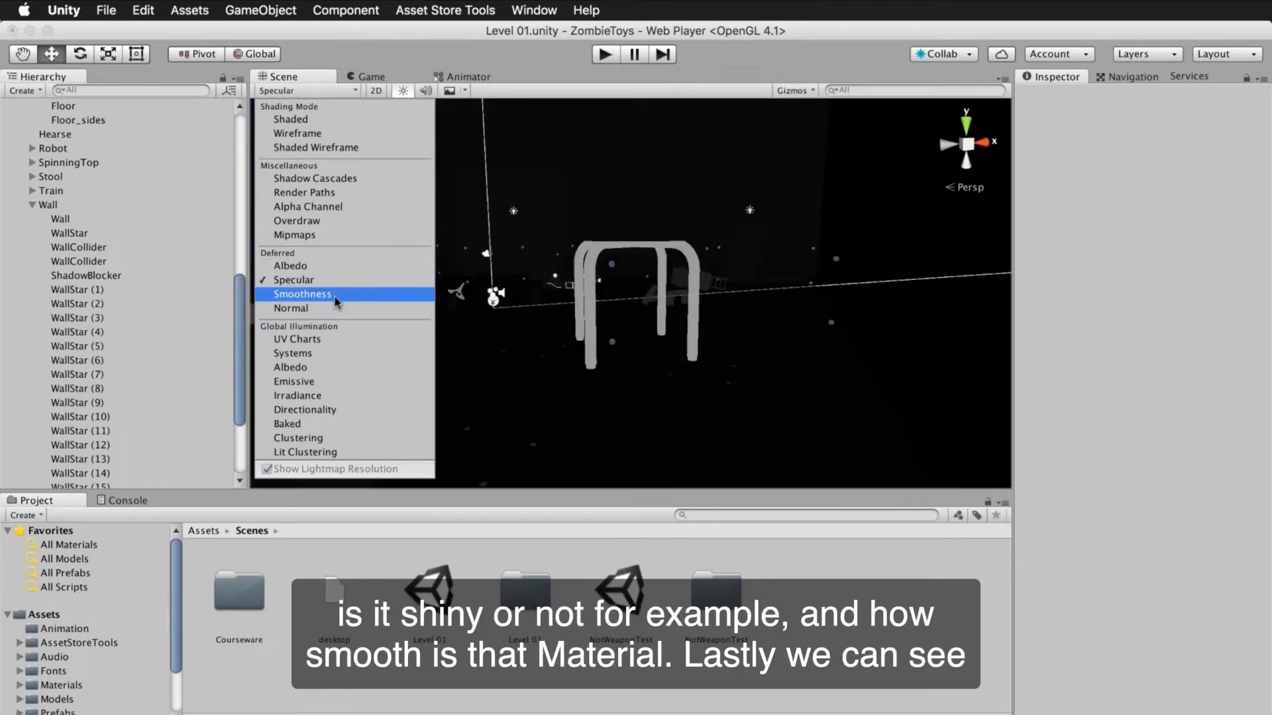
left_click(336, 298)
left_click(332, 308)
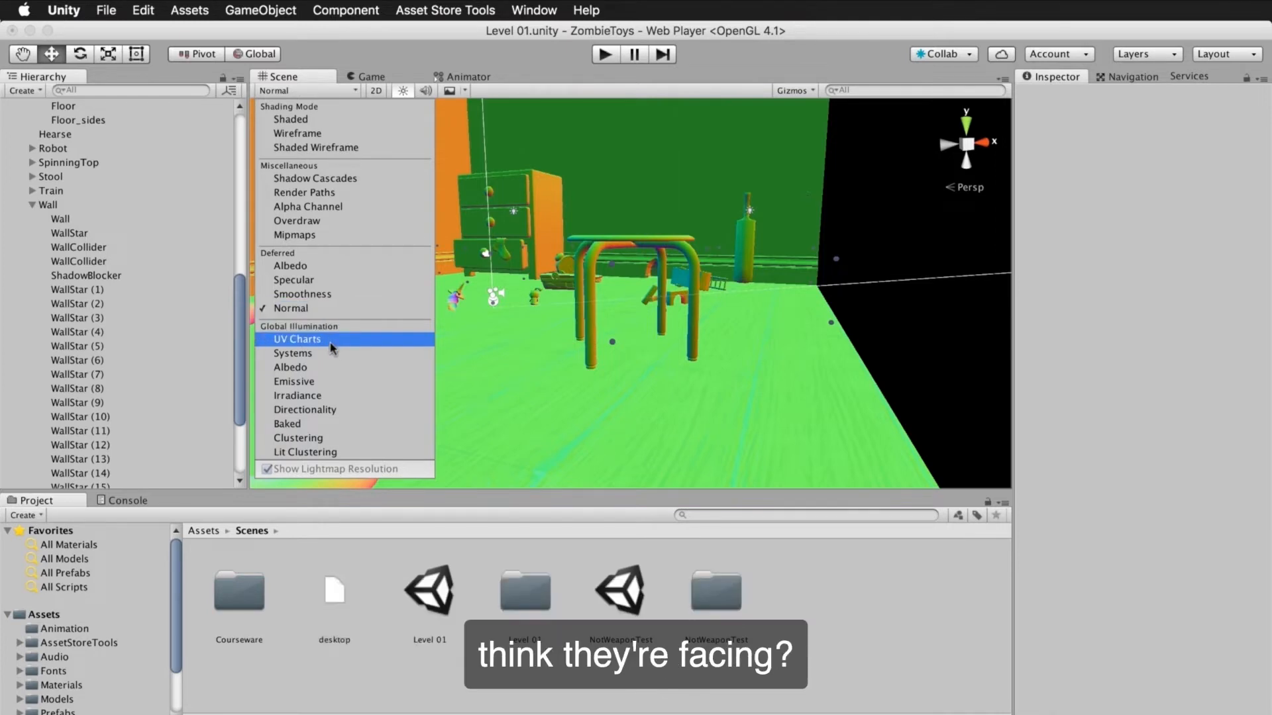
View the scene in the Emissive global illumination mode, and return the Scene view to Shaded
left_click(335, 383)
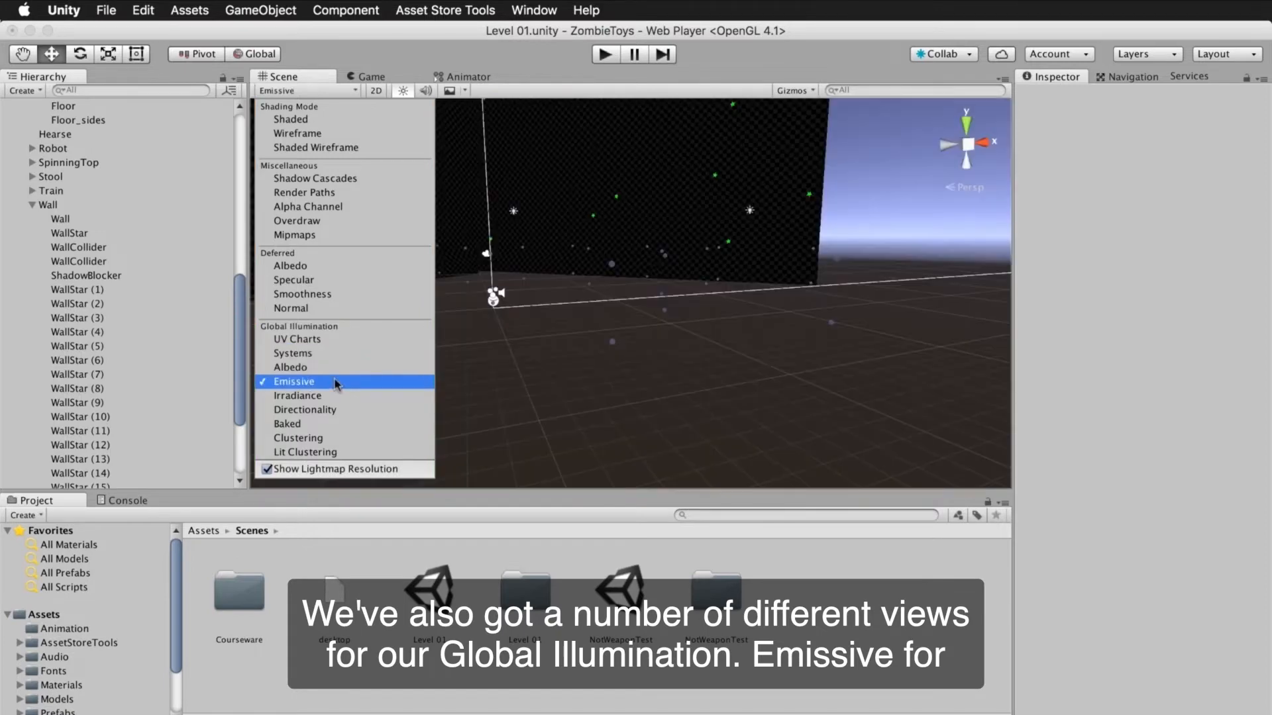
left_click(570, 405)
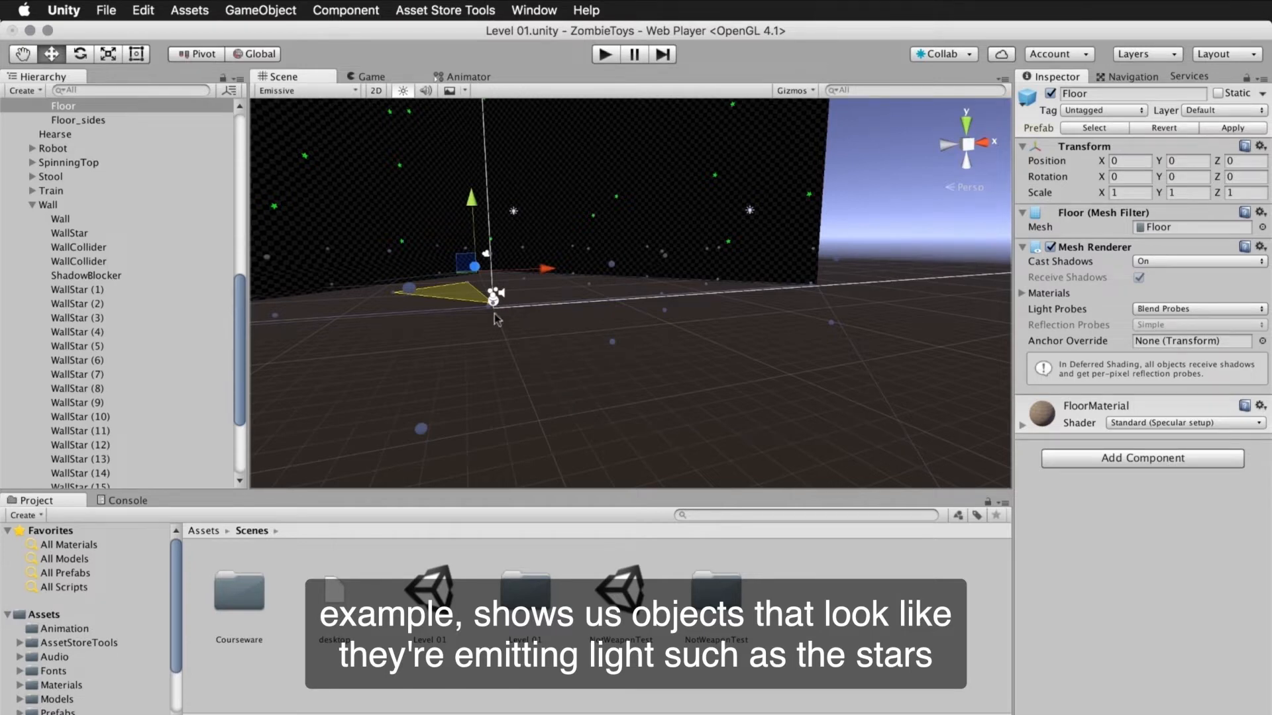
left_click(315, 92)
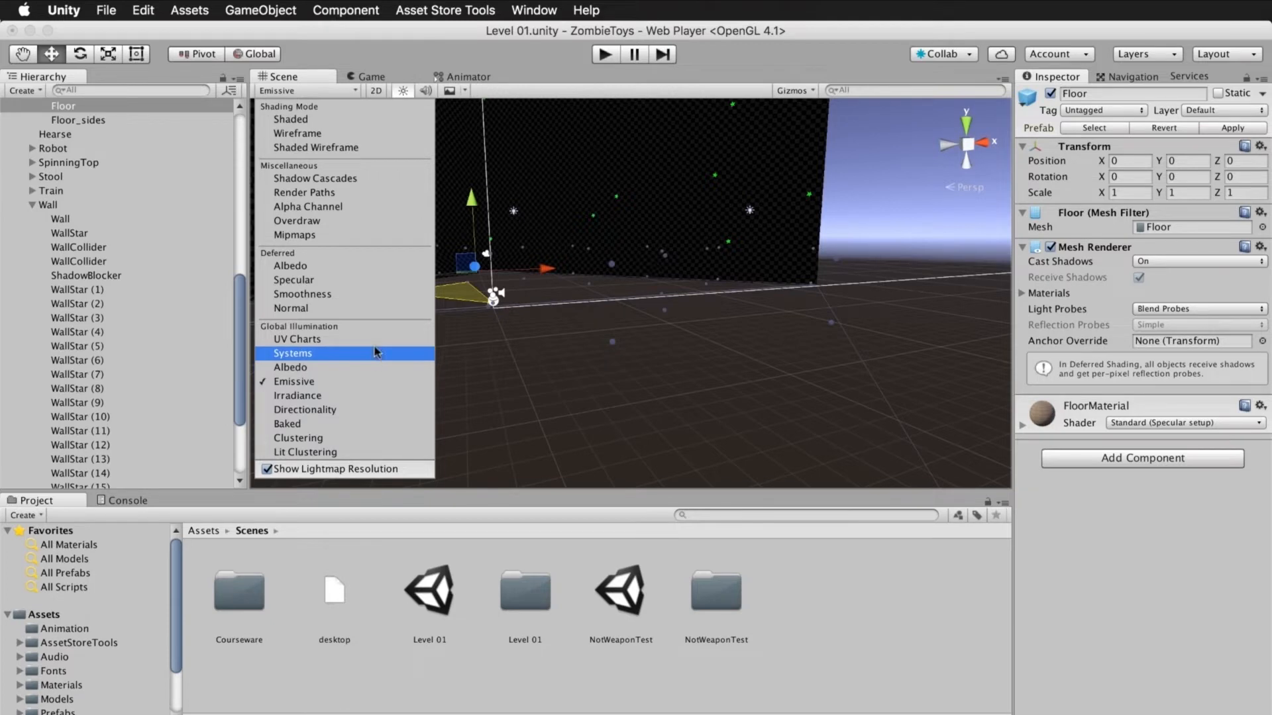
left_click(356, 120)
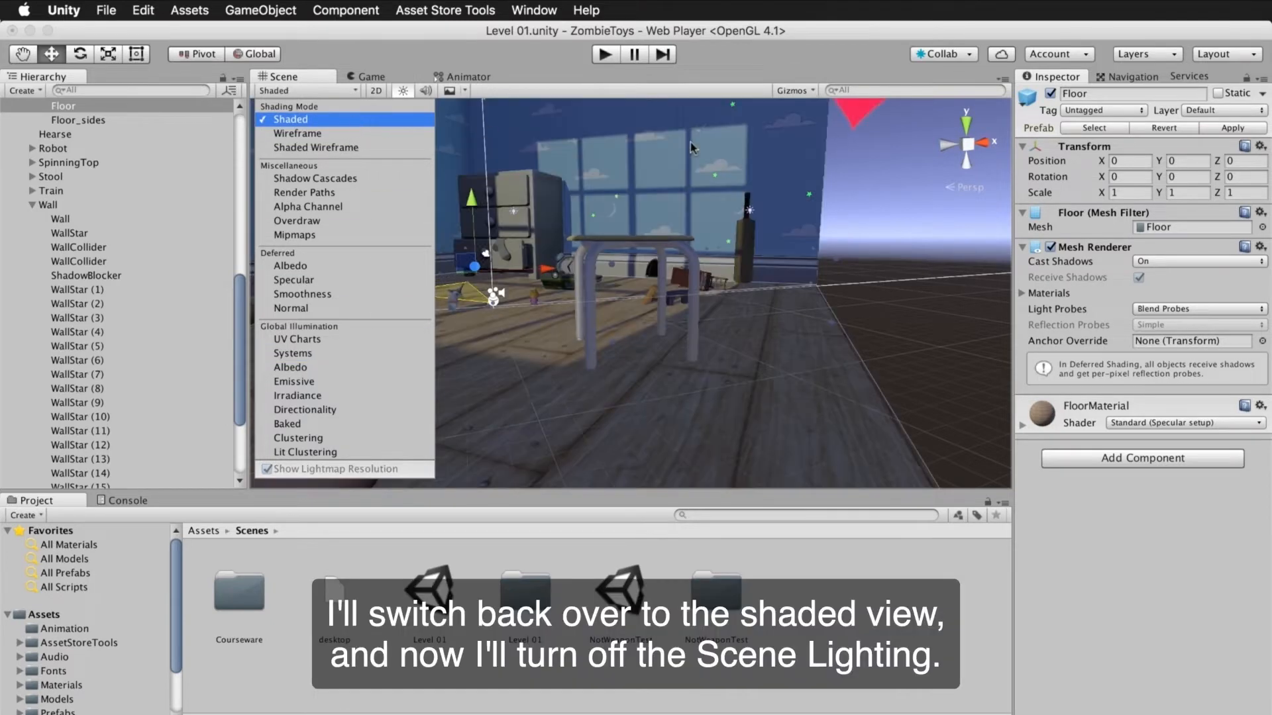
left_click(670, 93)
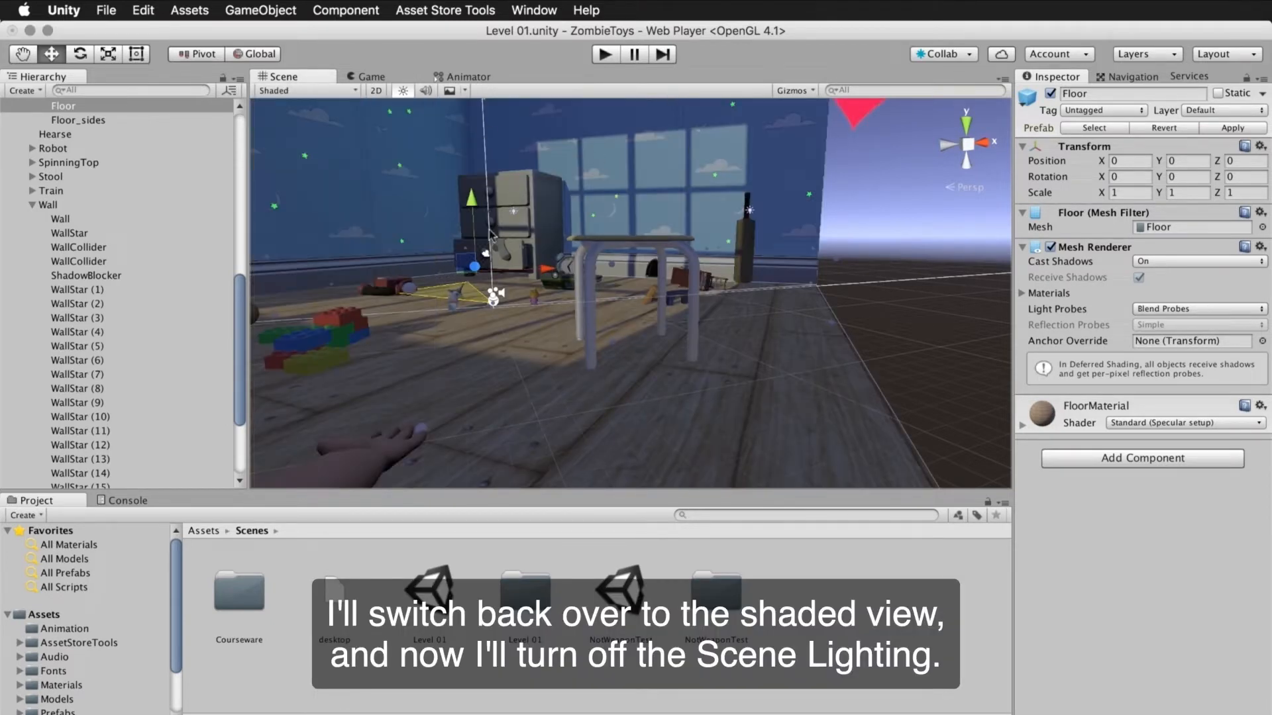
Examine the lit room around the stool, turning the scene lighting off and back on for comparison
left_click_drag(595, 286, 516, 299, "alt")
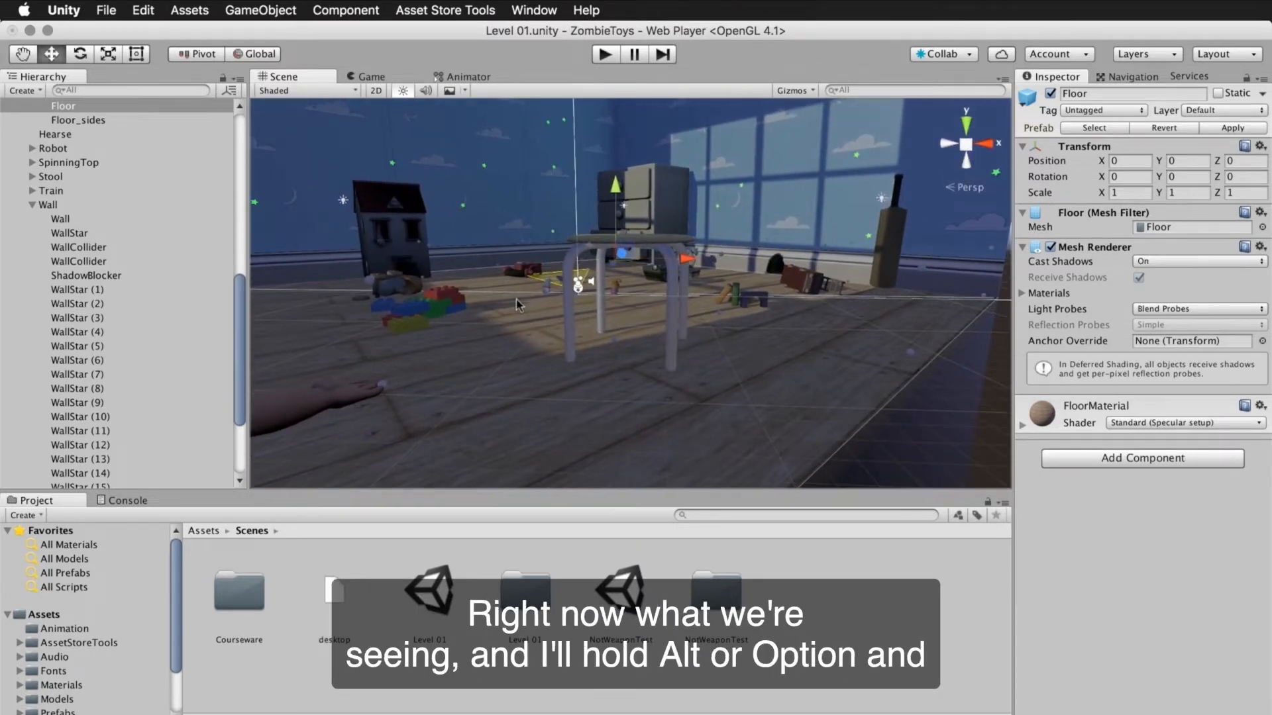
scroll(518, 299, "up", 5)
left_click_drag(518, 306, 649, 316, "alt")
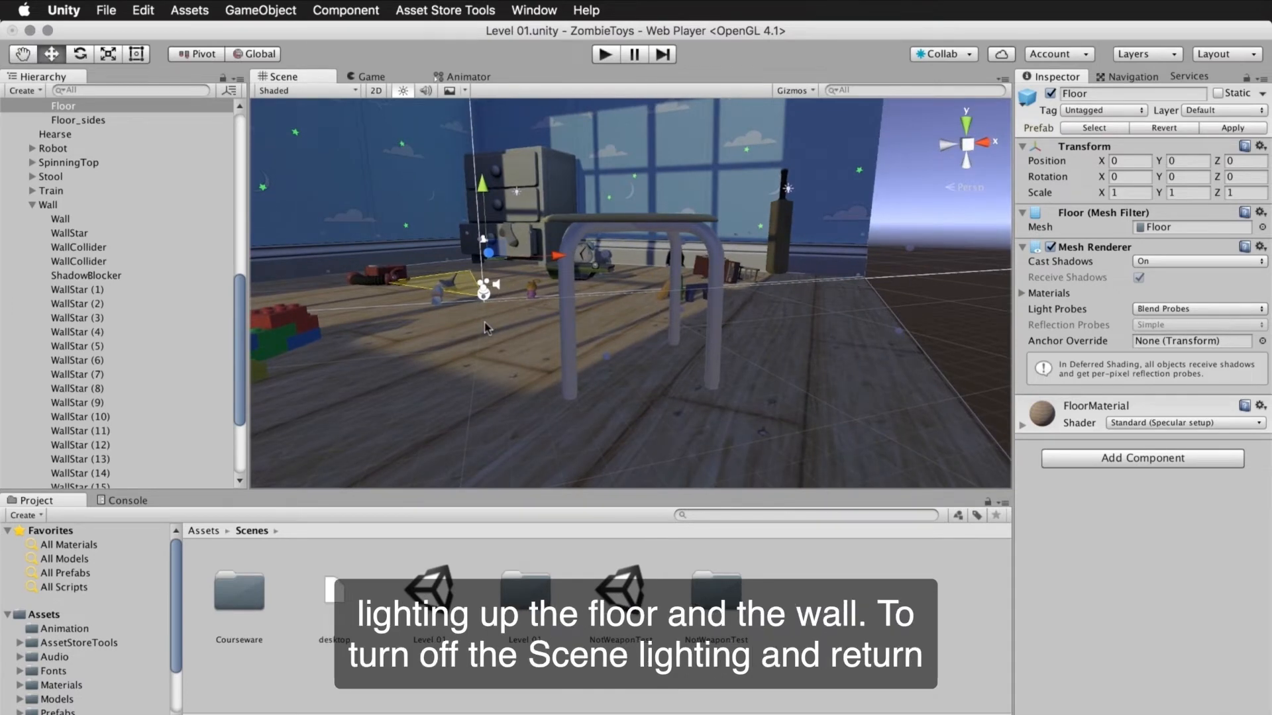
left_click(403, 91)
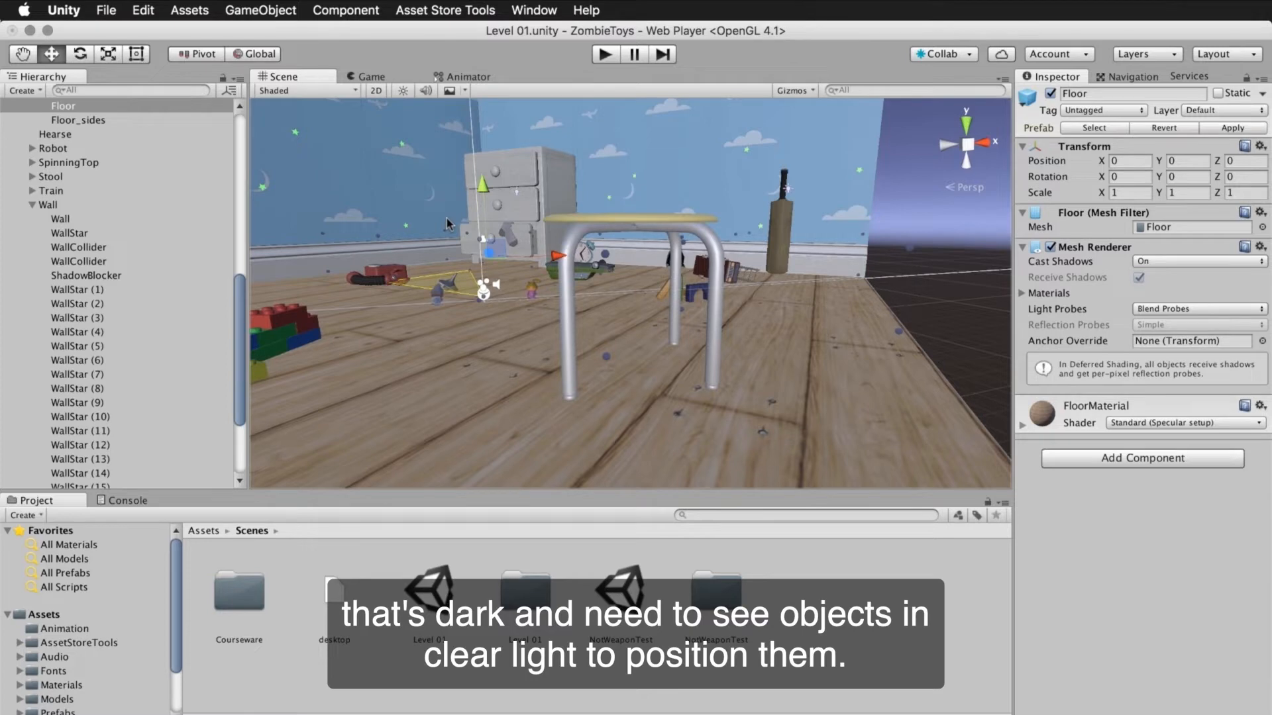
left_click(403, 91)
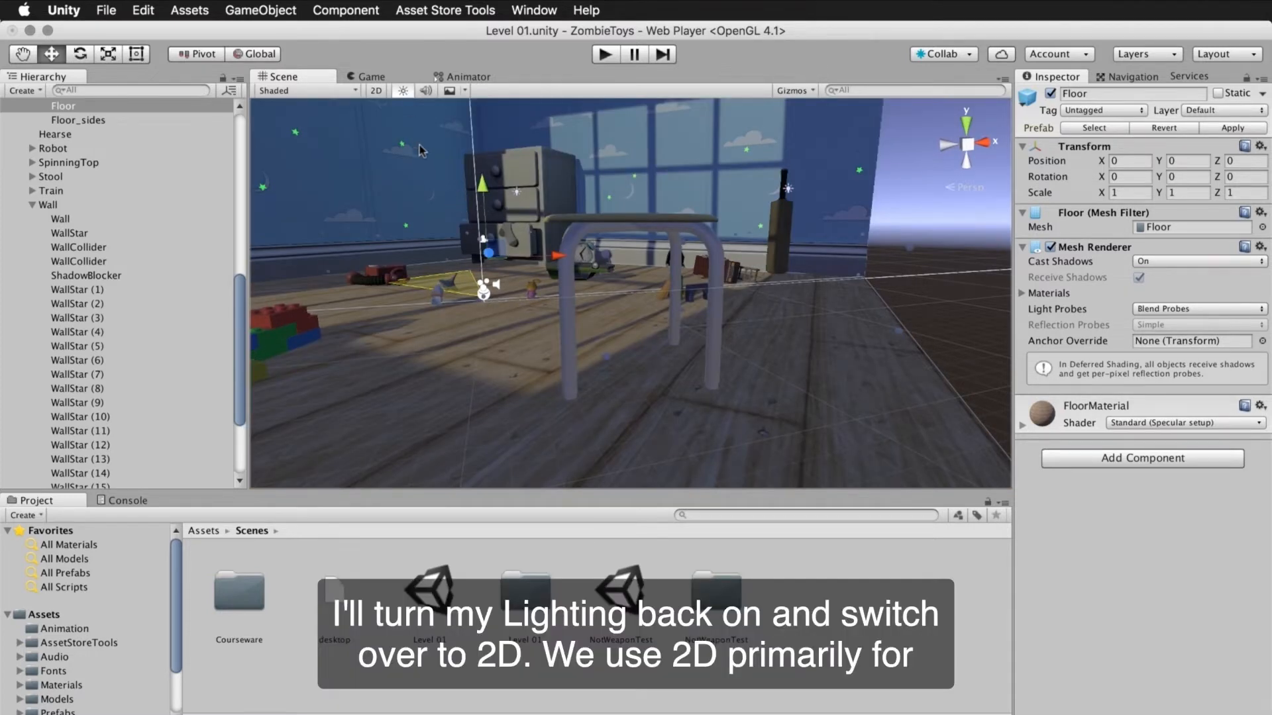
View the scene in 2D mode and return to the 3D perspective view
left_click(375, 90)
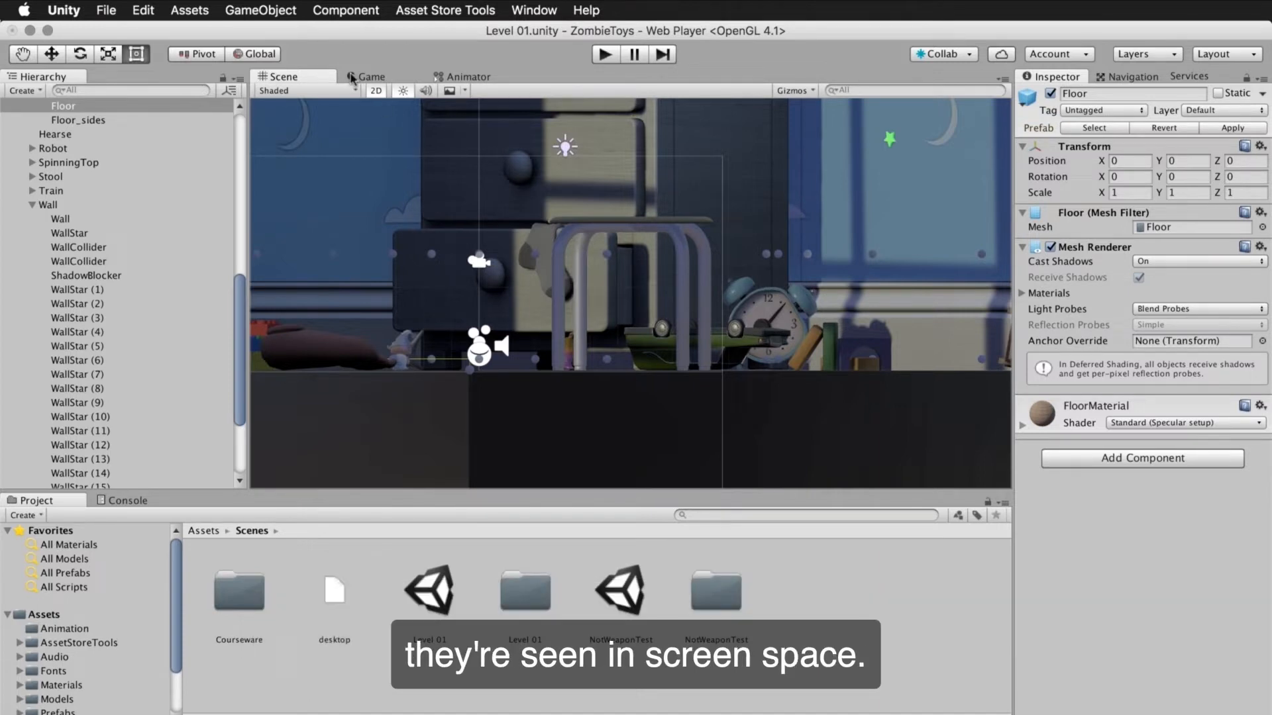
left_click(371, 91)
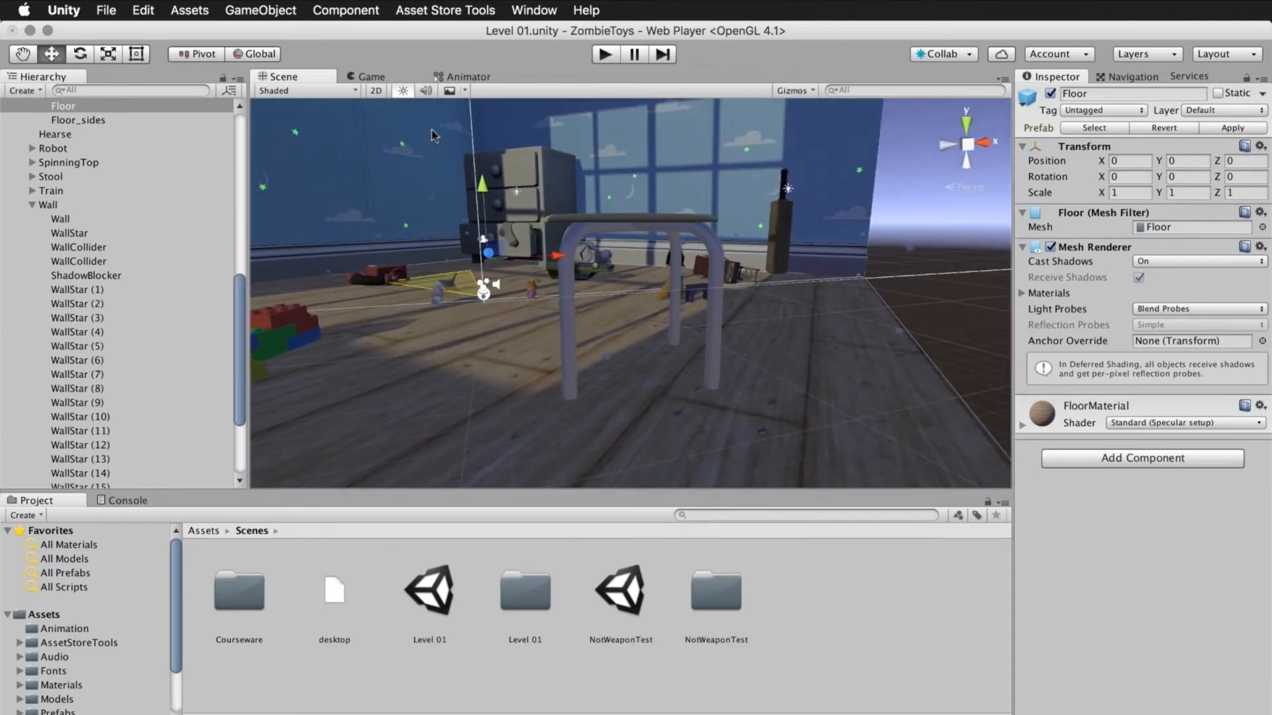
left_click(432, 94)
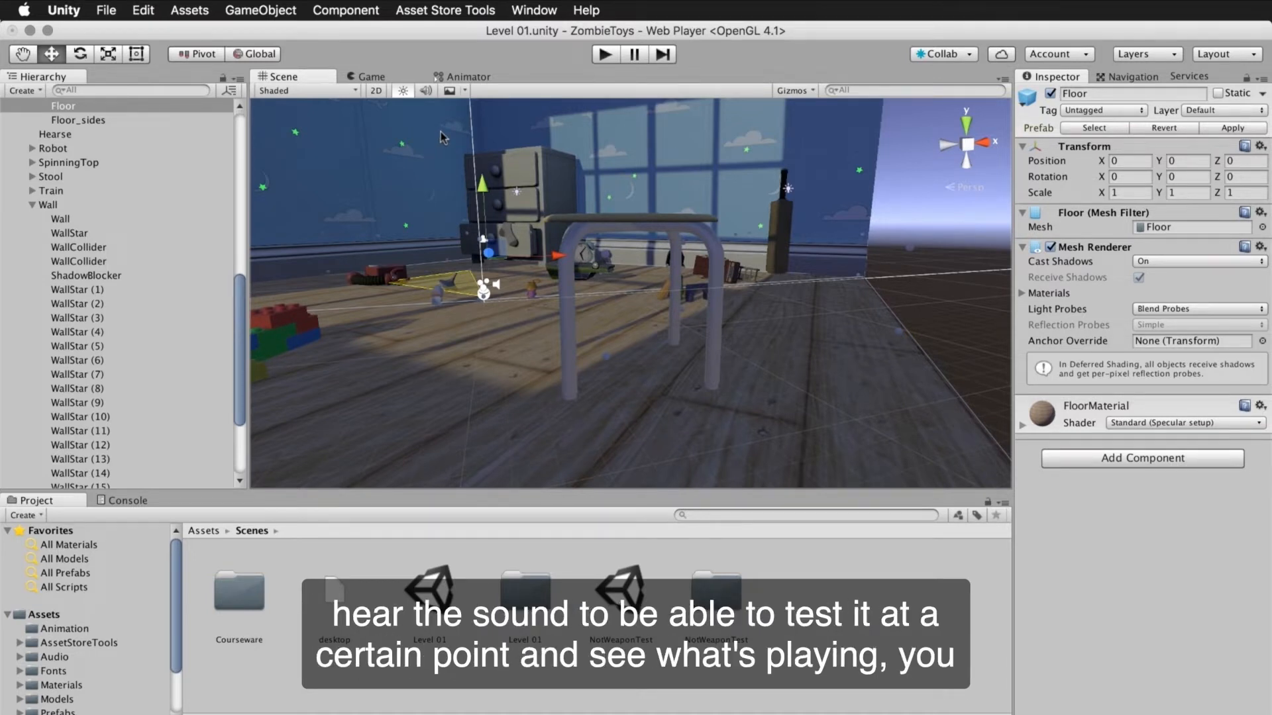
Hide and restore the skybox in the Scene view, and examine the gizmo and icon visibility settings
left_click(465, 92)
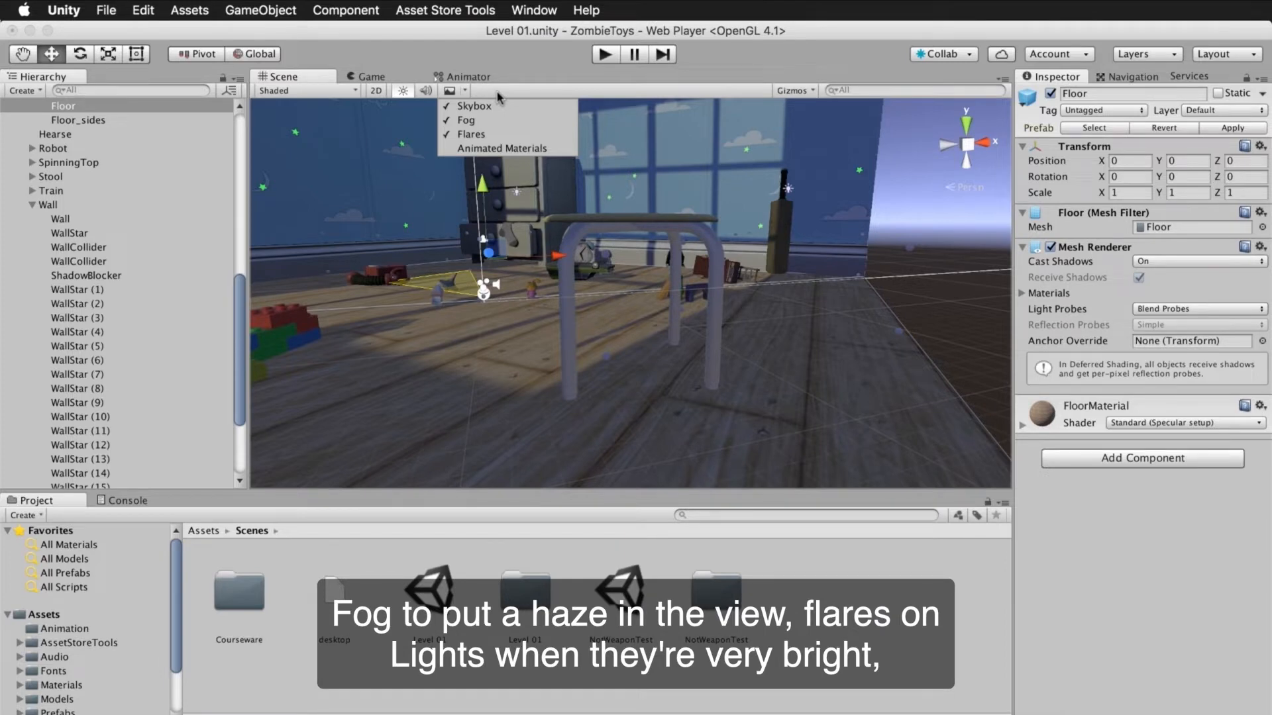
left_click(474, 108)
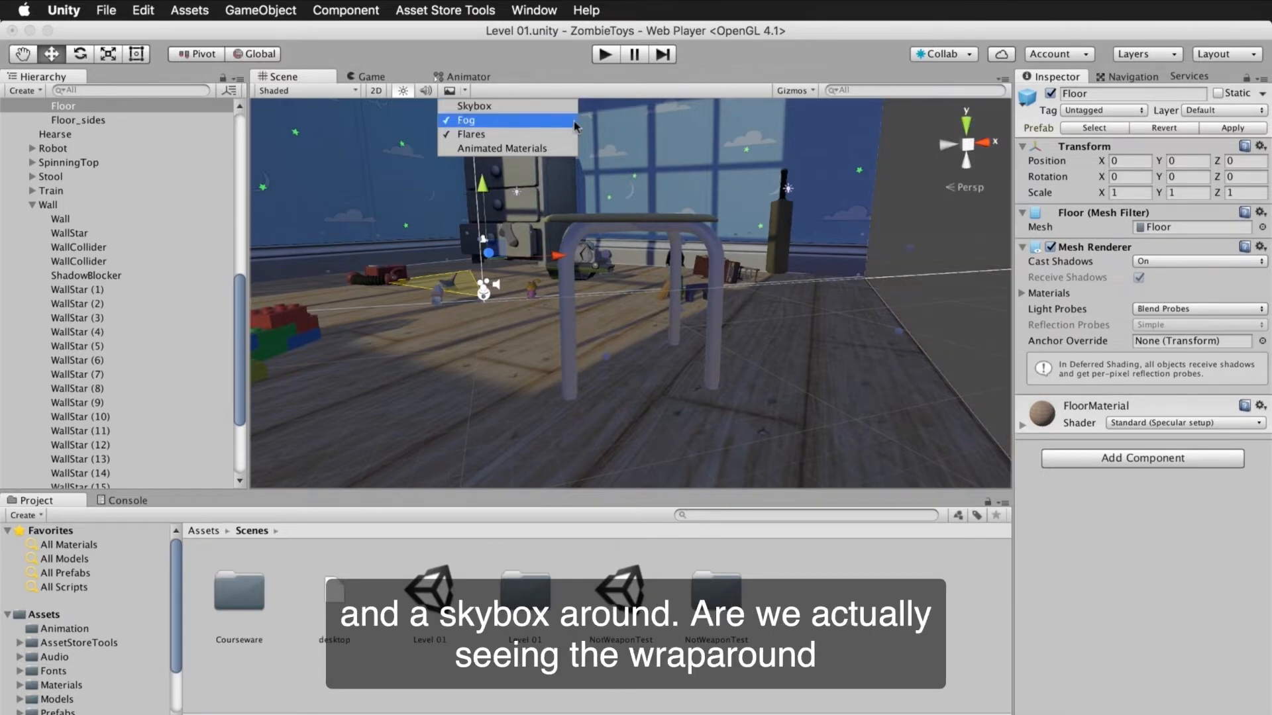
left_click(500, 108)
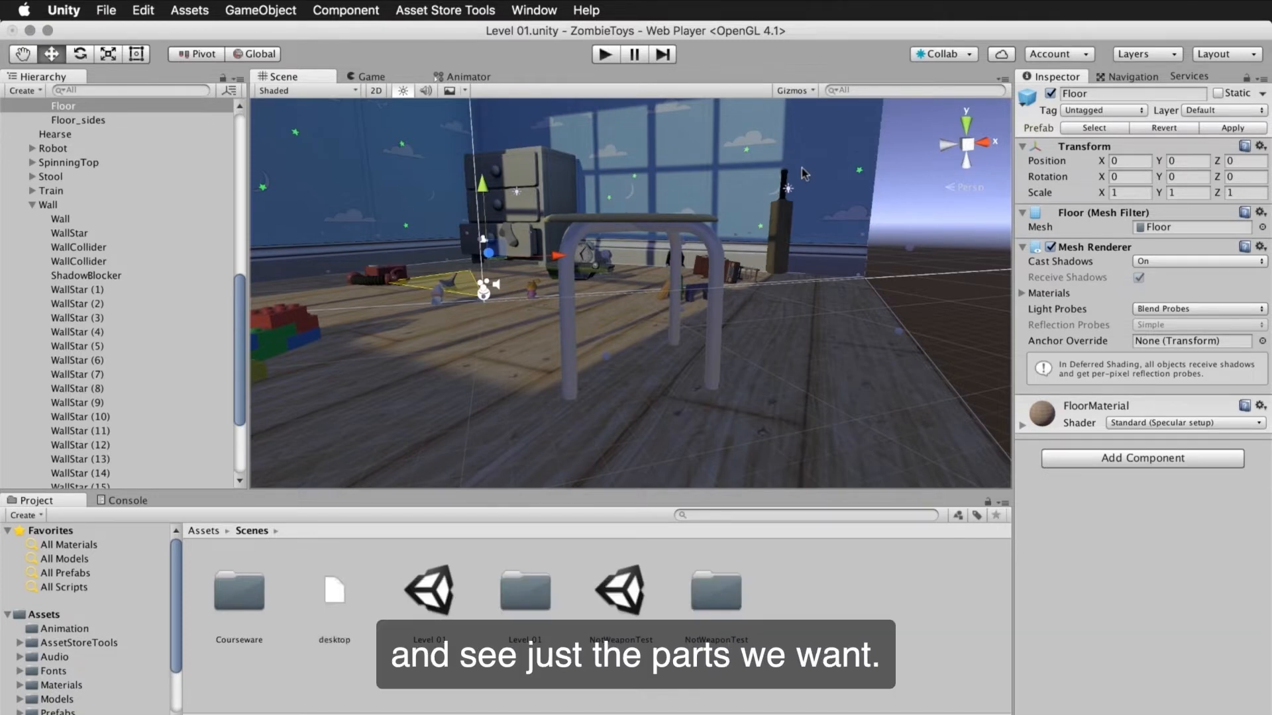
left_click(812, 91)
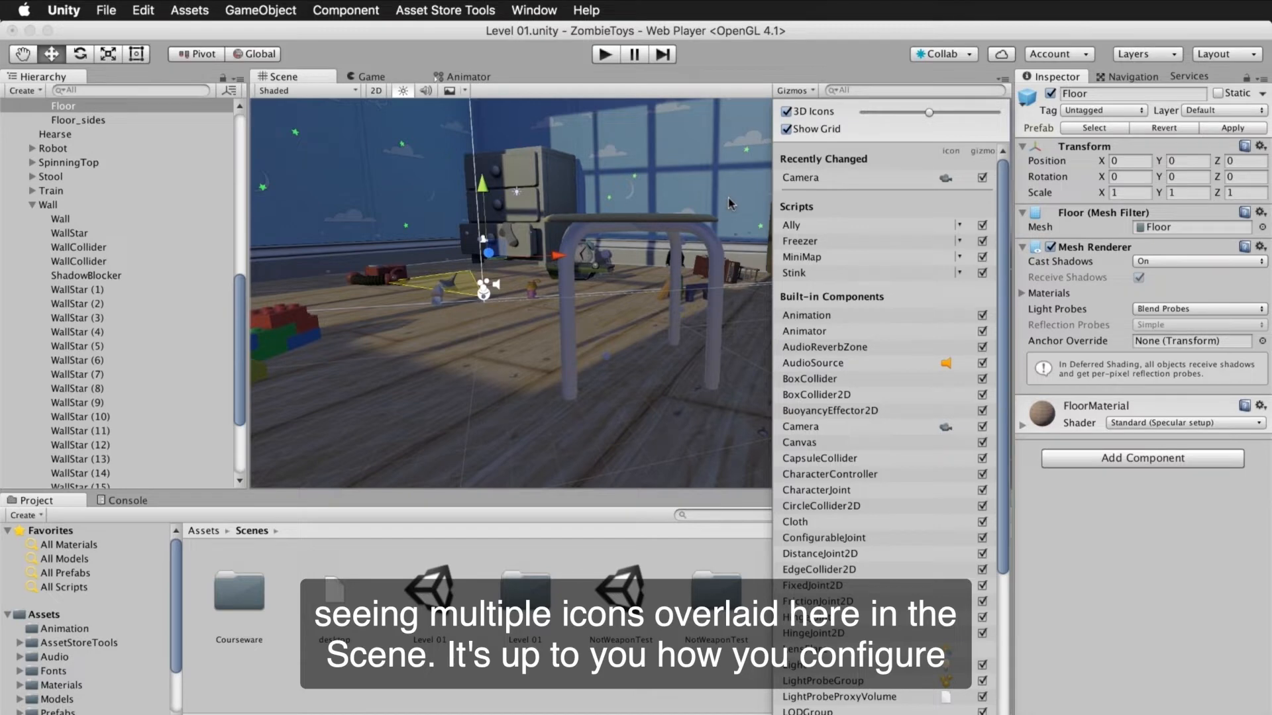
left_click(841, 222)
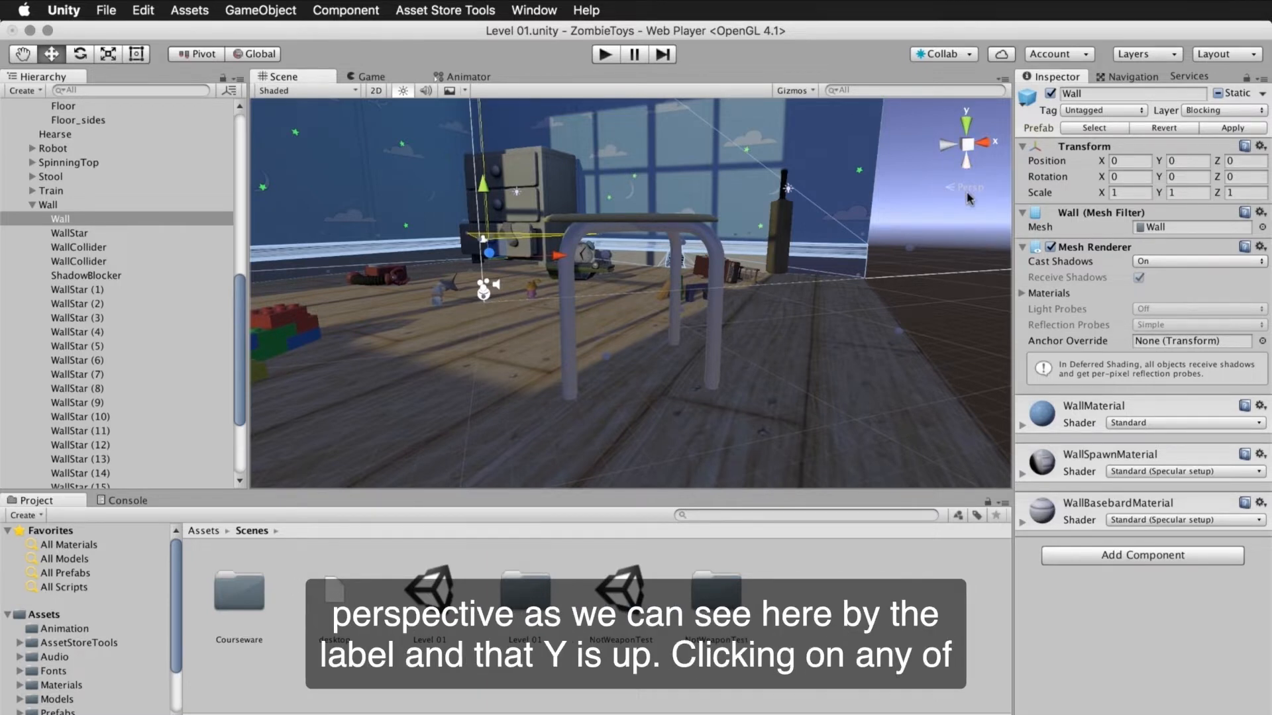
Align the Scene view to Left and Front, and switch the Front view to isometric and back to perspective
left_click(947, 145)
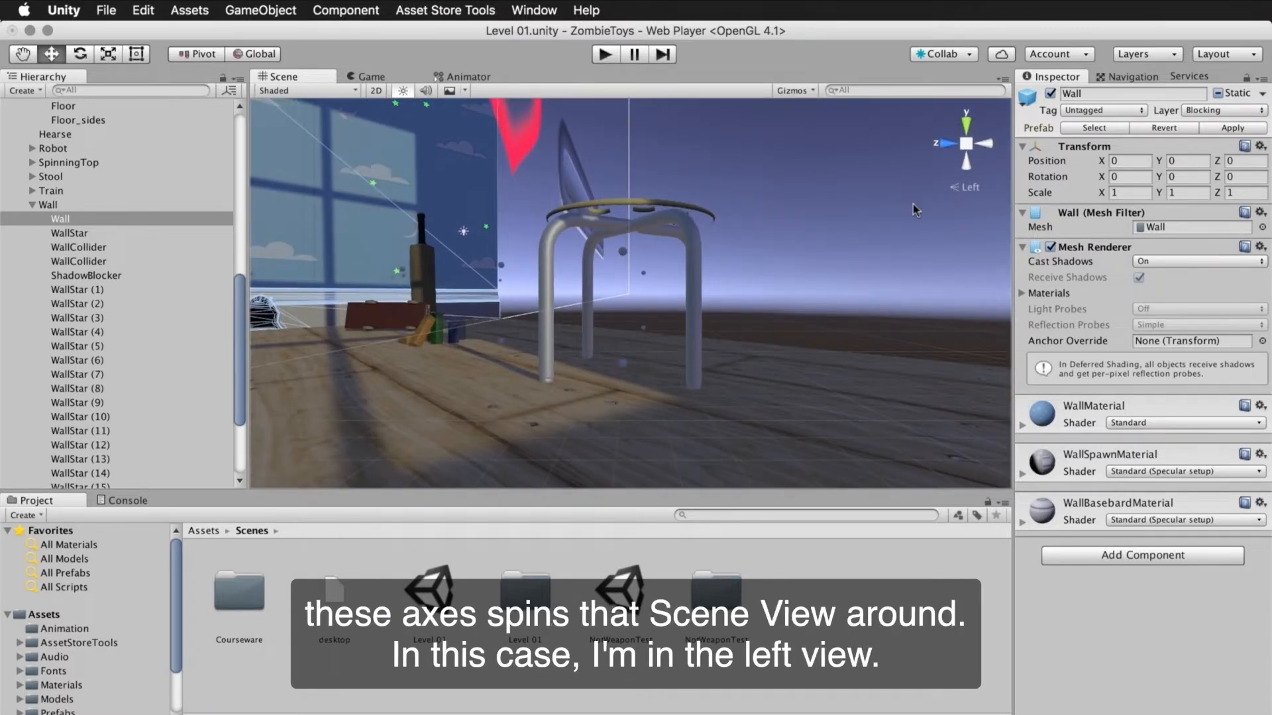
left_click(947, 147)
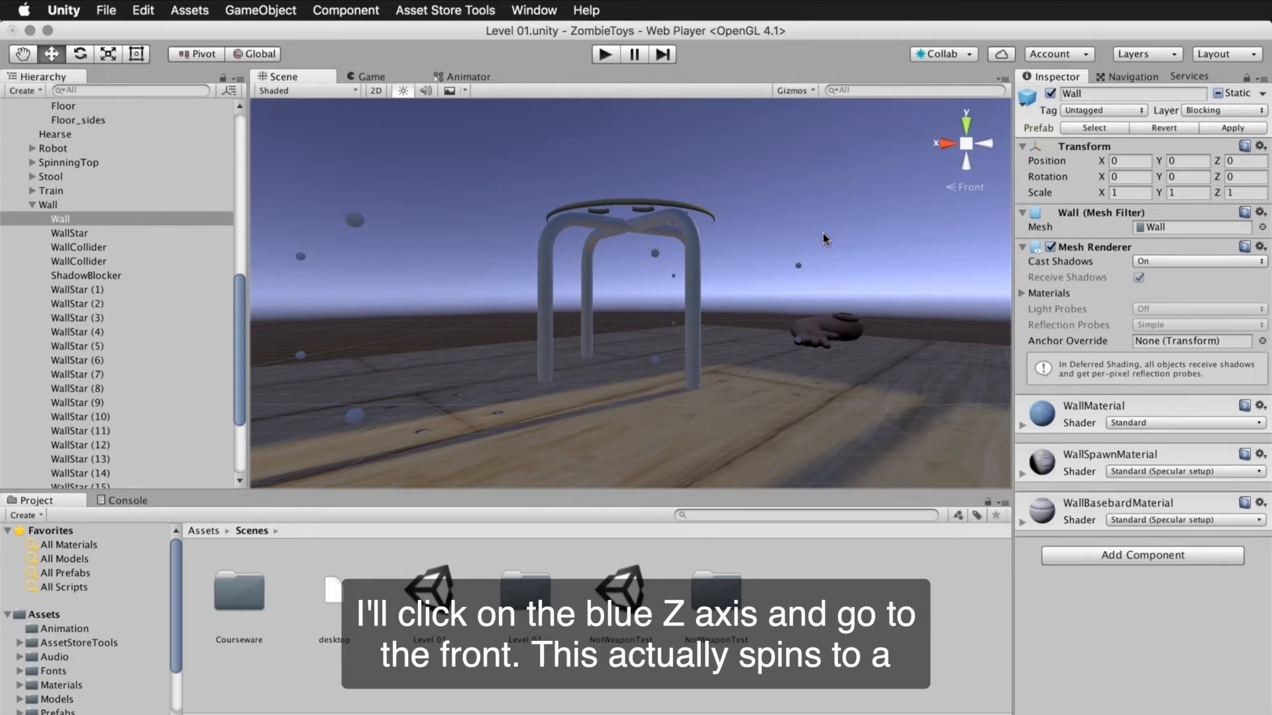
left_click(973, 190)
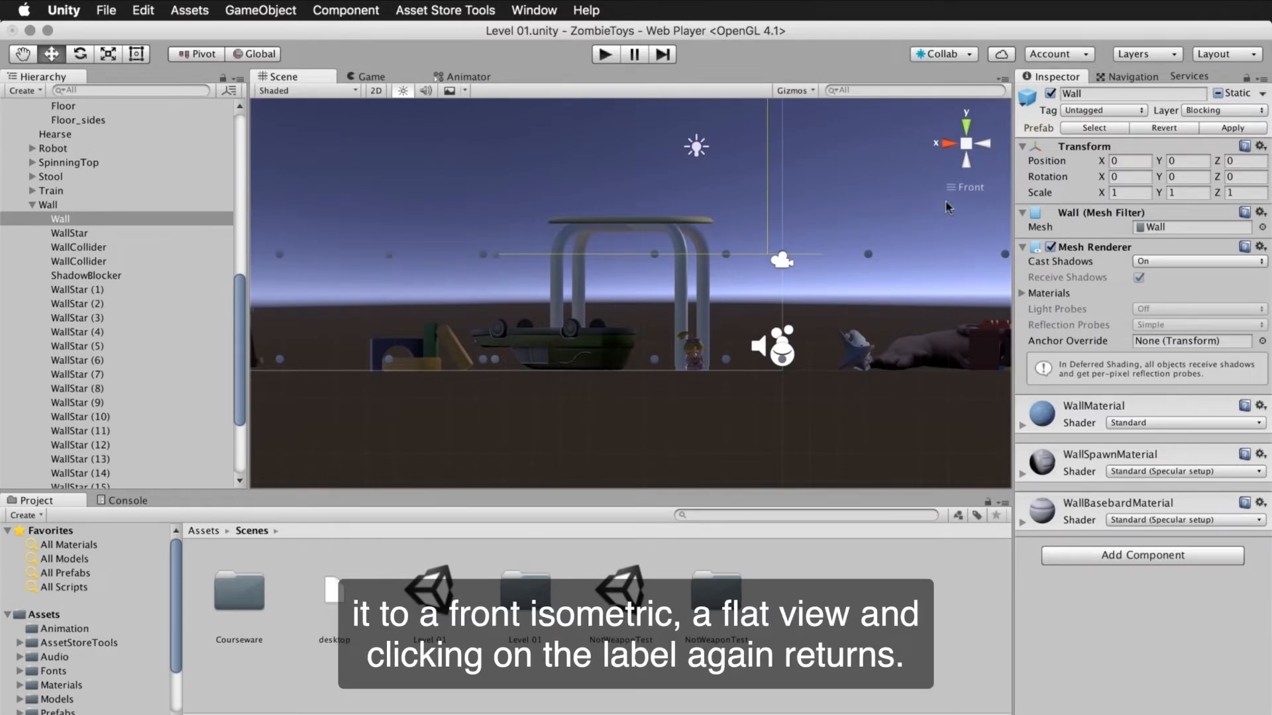
left_click(967, 190)
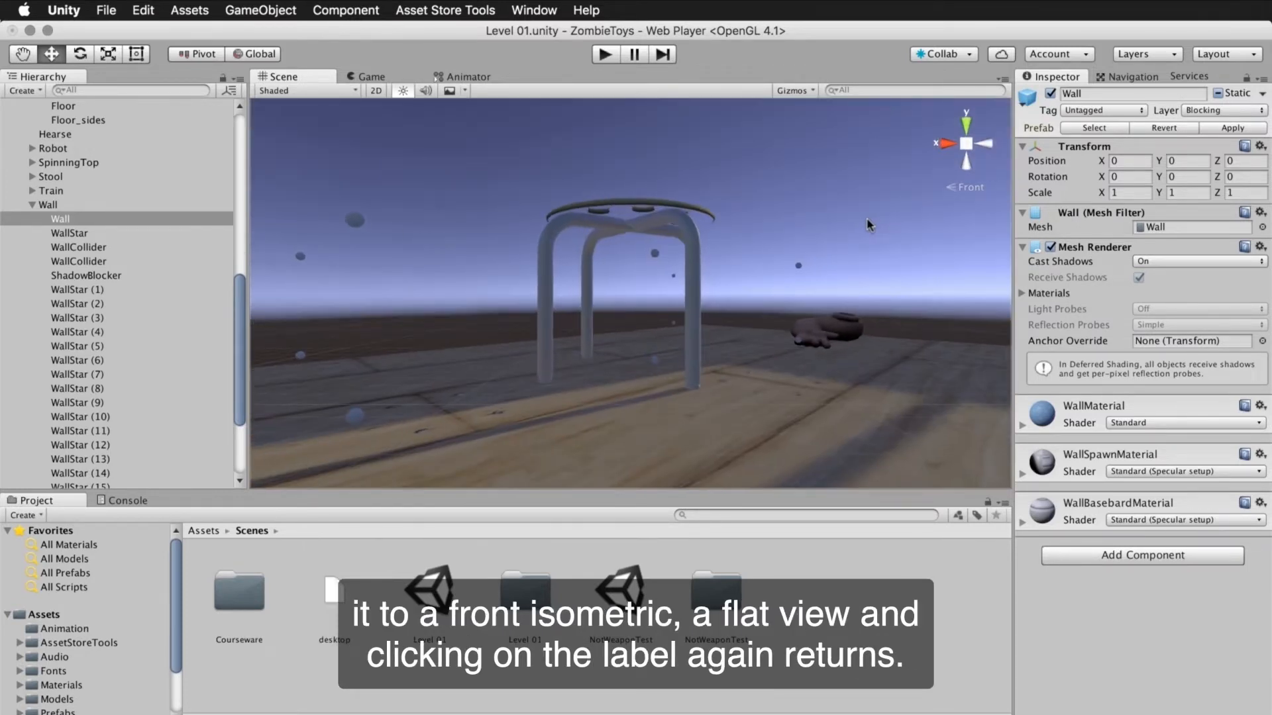
Align the Scene view to Left, compare isometric with perspective, and orbit to an angled perspective view of the stool
left_click(982, 153)
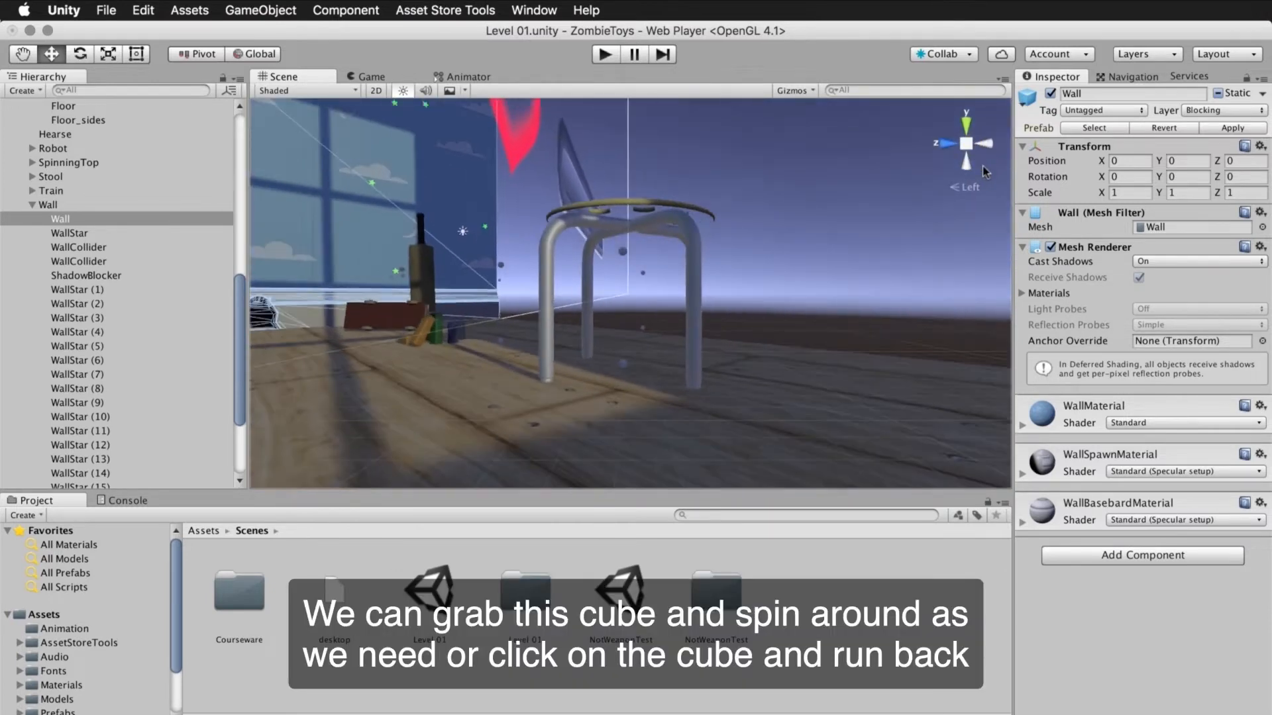
left_click(972, 188)
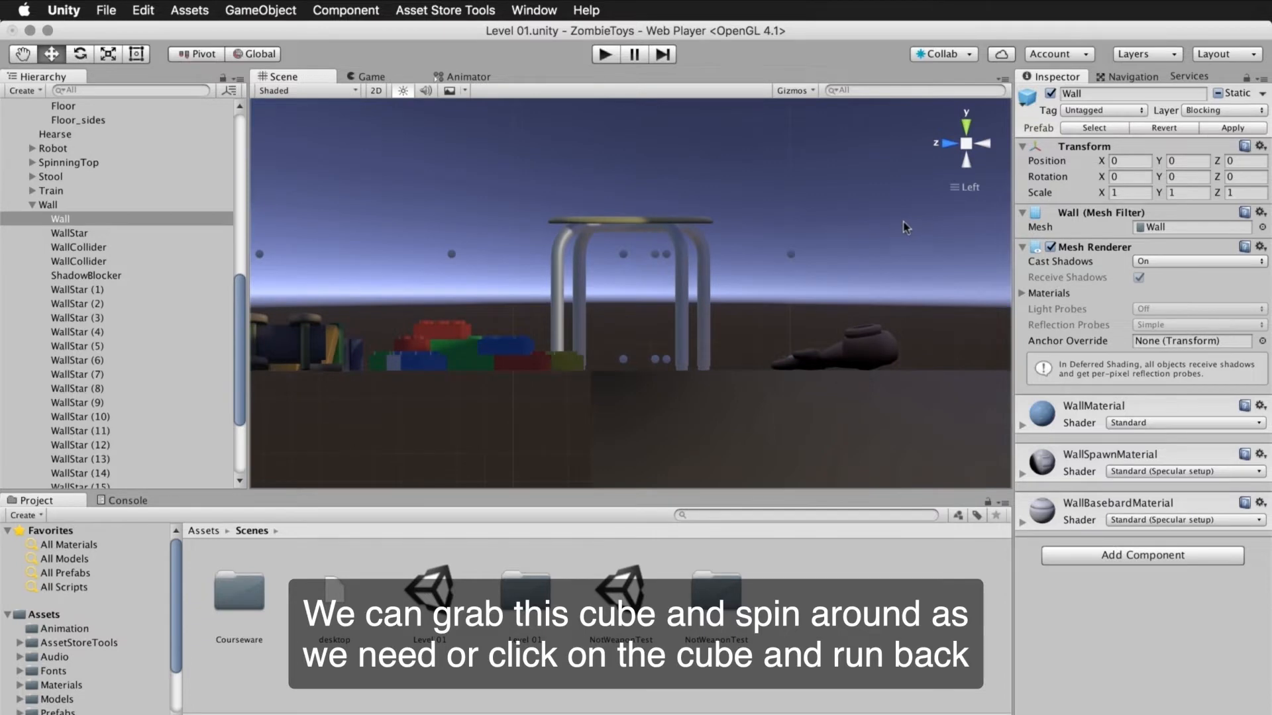
left_click(965, 192)
left_click(977, 188)
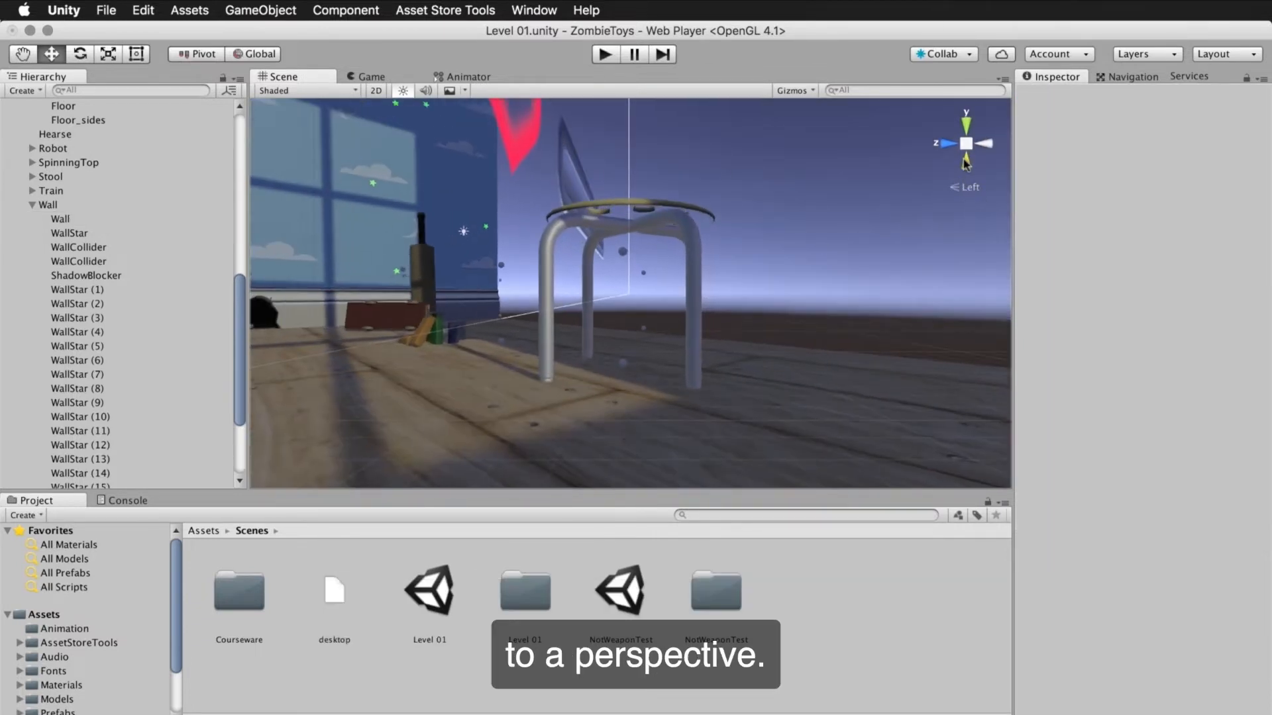
left_click_drag(747, 246, 610, 320, "alt")
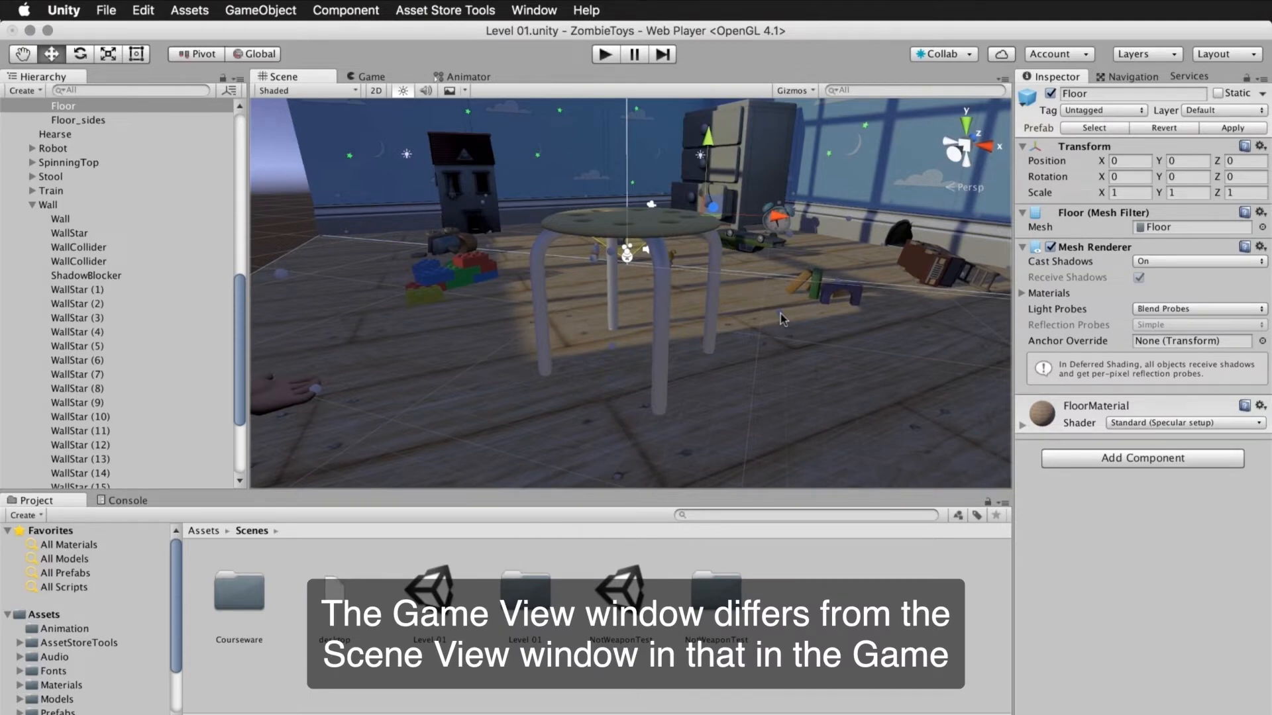
Show the Game view, run the game in Play mode, and choose the player character beside the spinning top
left_click(374, 78)
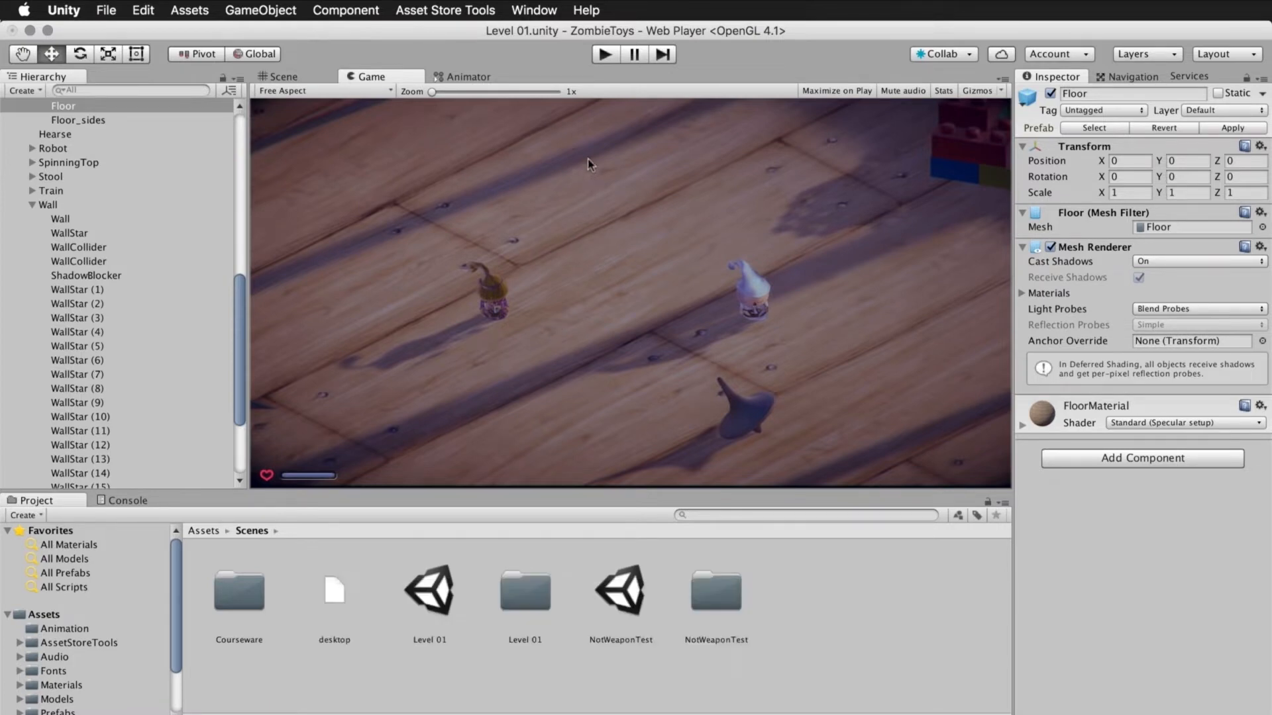
left_click(605, 55)
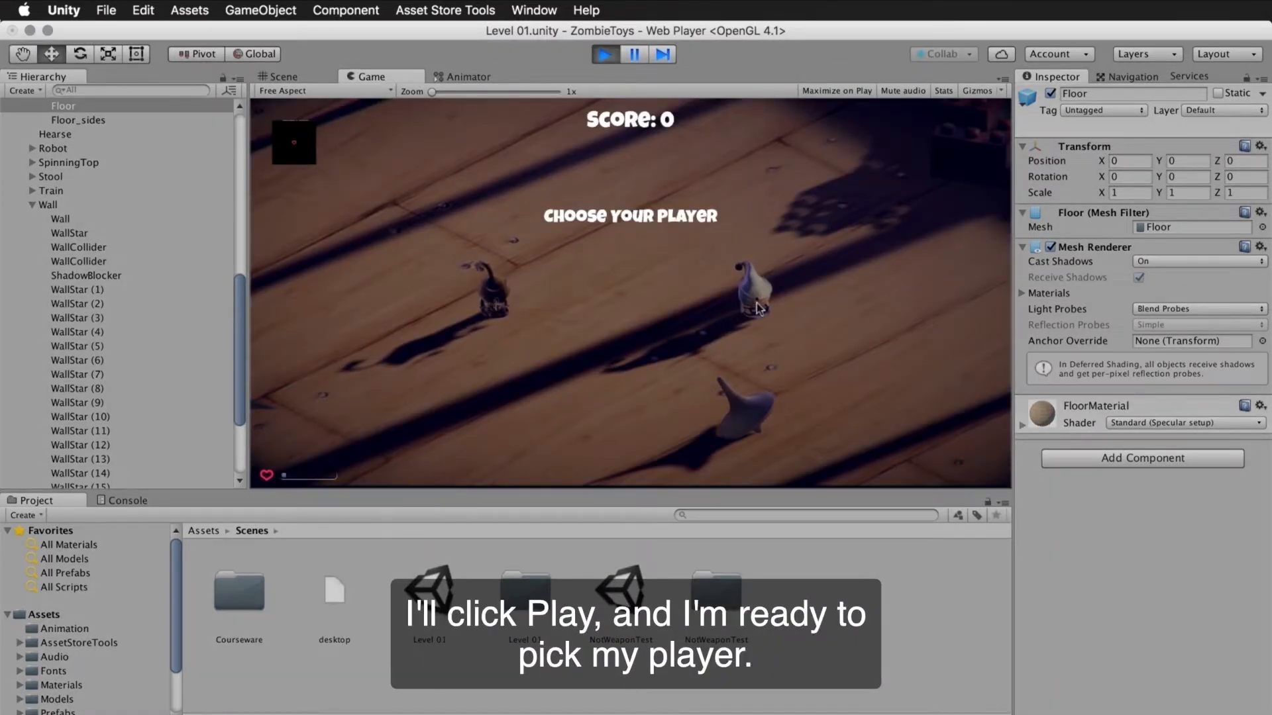
left_click(731, 322)
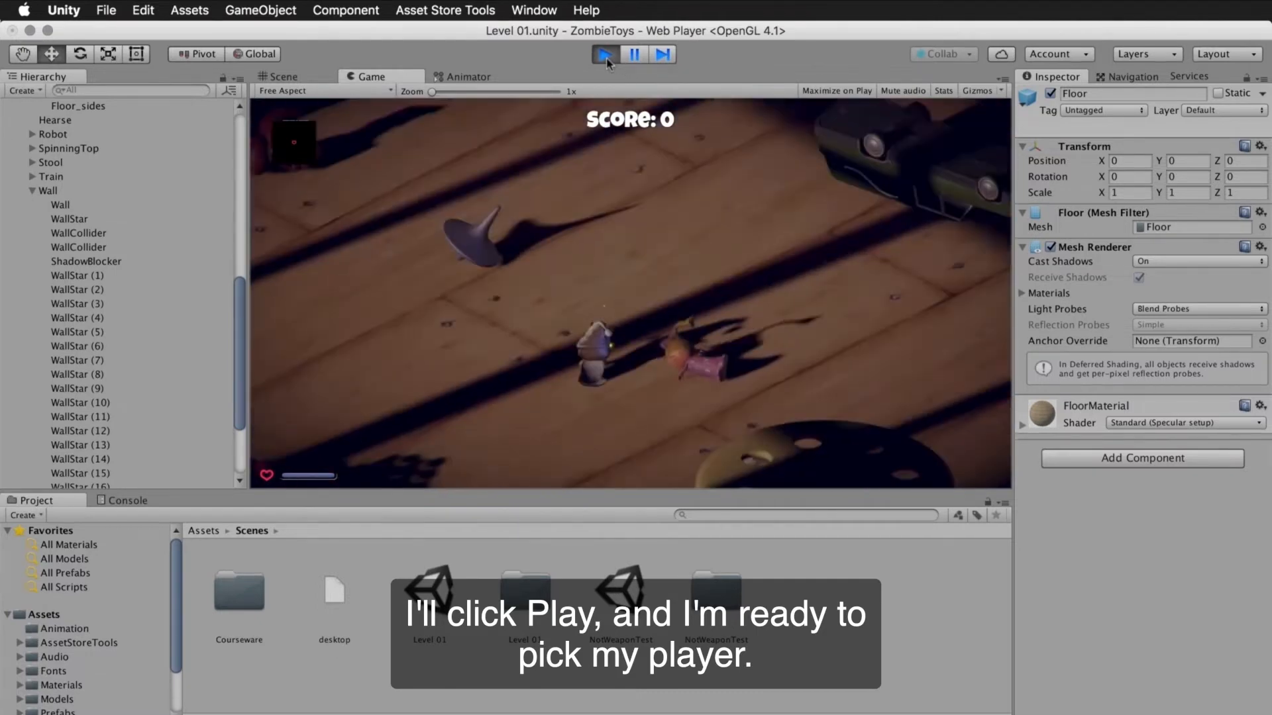
Stop Play mode and set the Game view's aspect ratio to 16:9
left_click(608, 57)
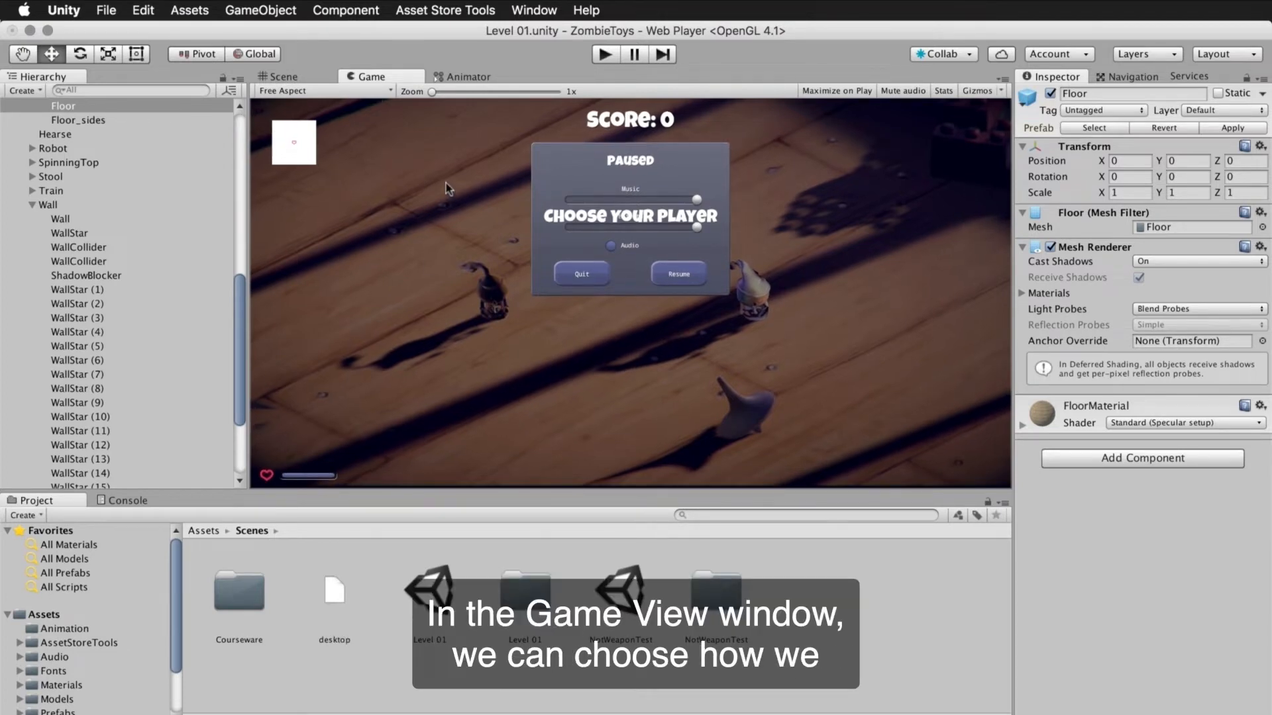
left_click(390, 92)
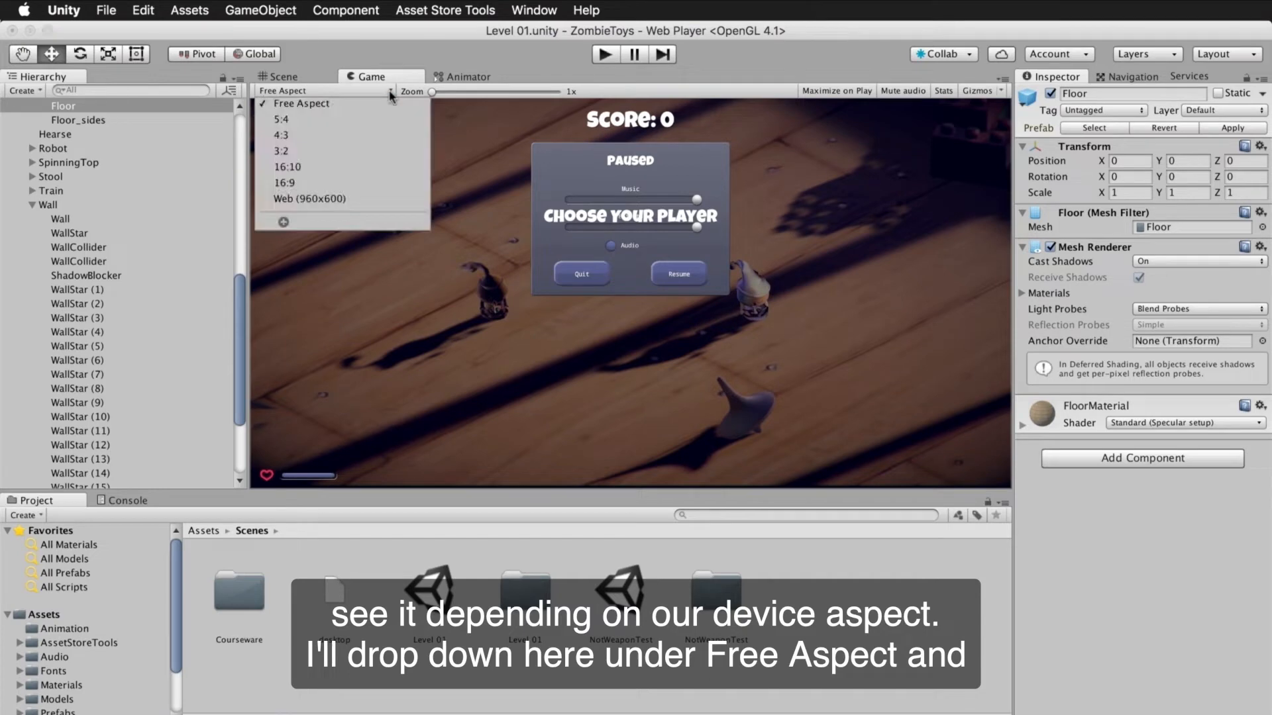
left_click(326, 182)
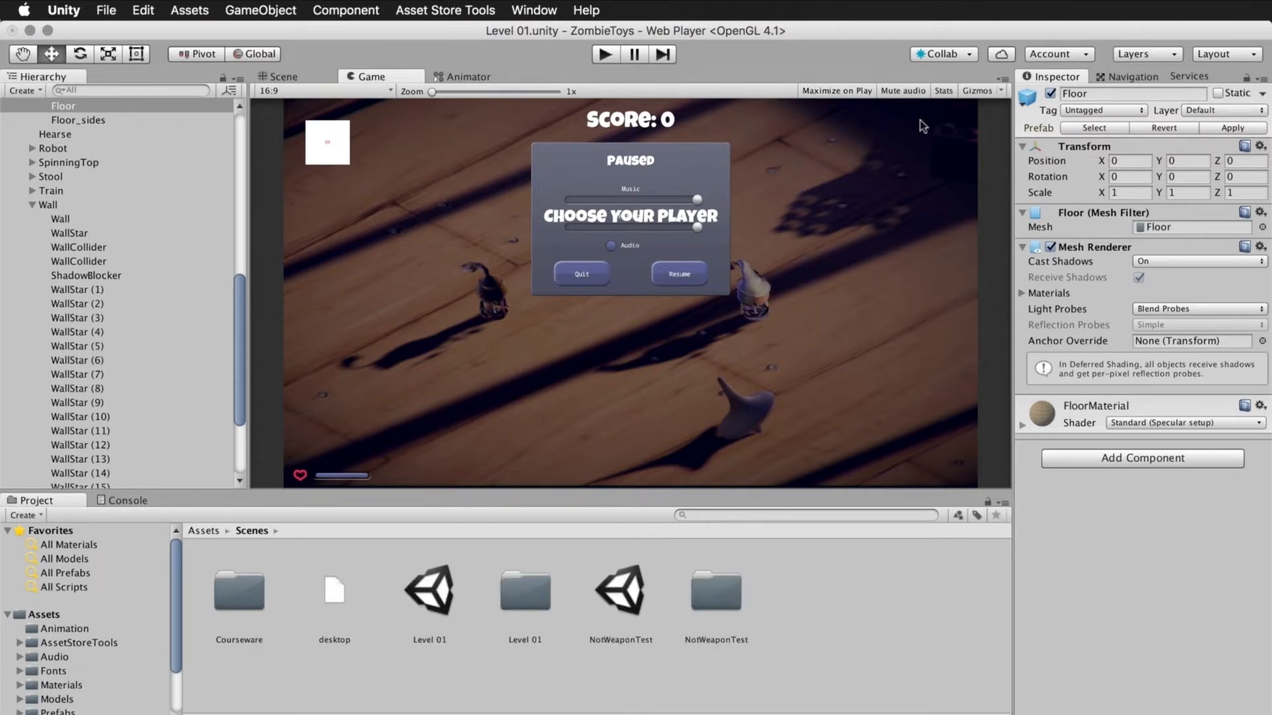
Check the Game view's statistics overlay, and turn its gizmos on and off while examining the gizmo and icon list
left_click(943, 91)
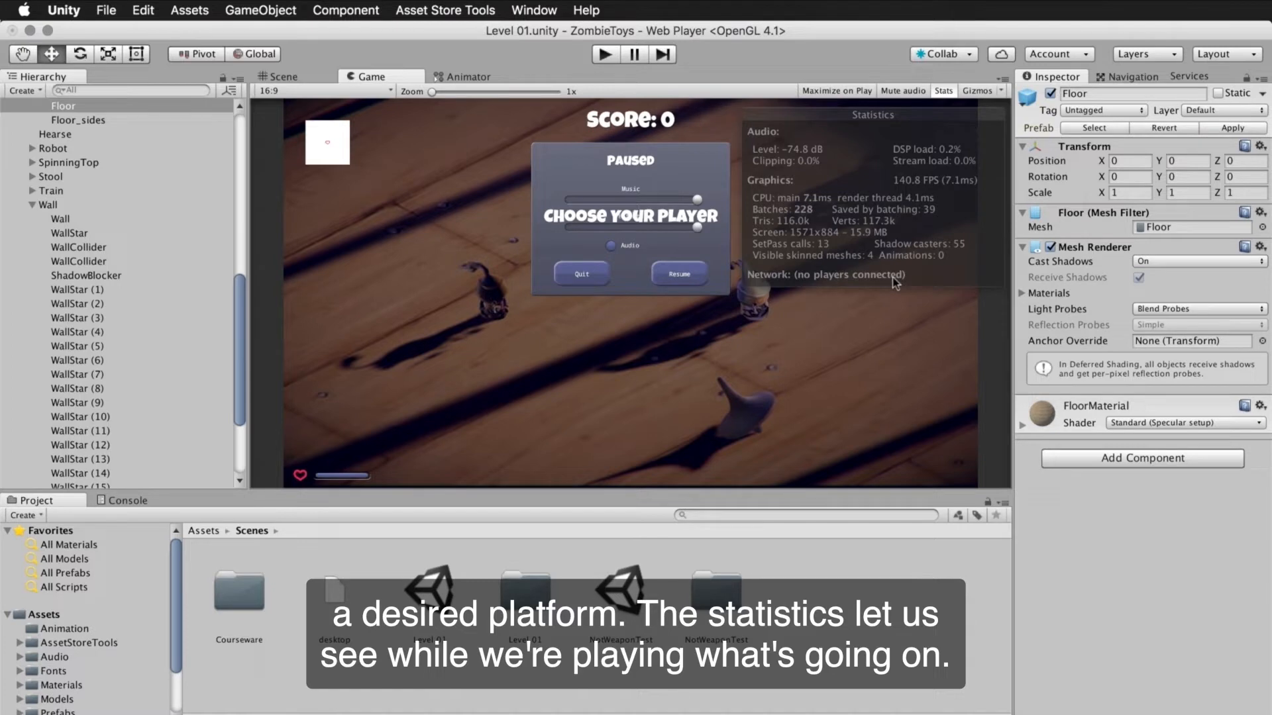
left_click(944, 90)
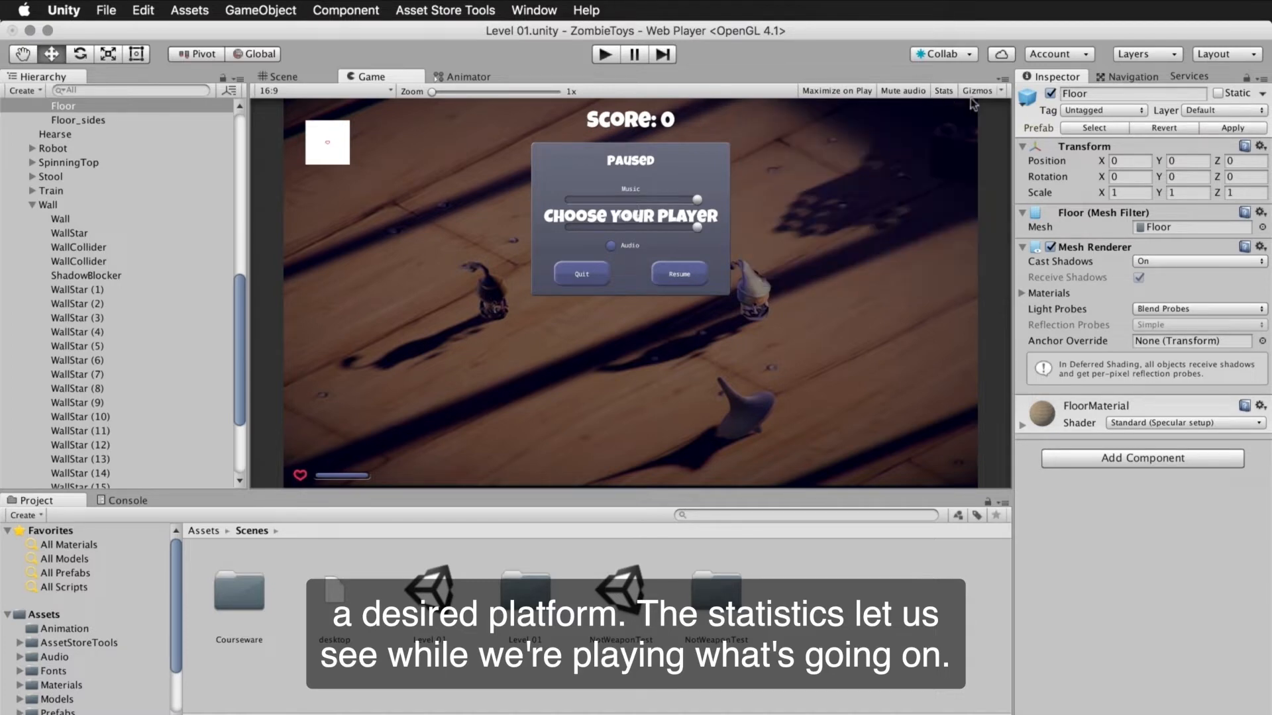
left_click(984, 94)
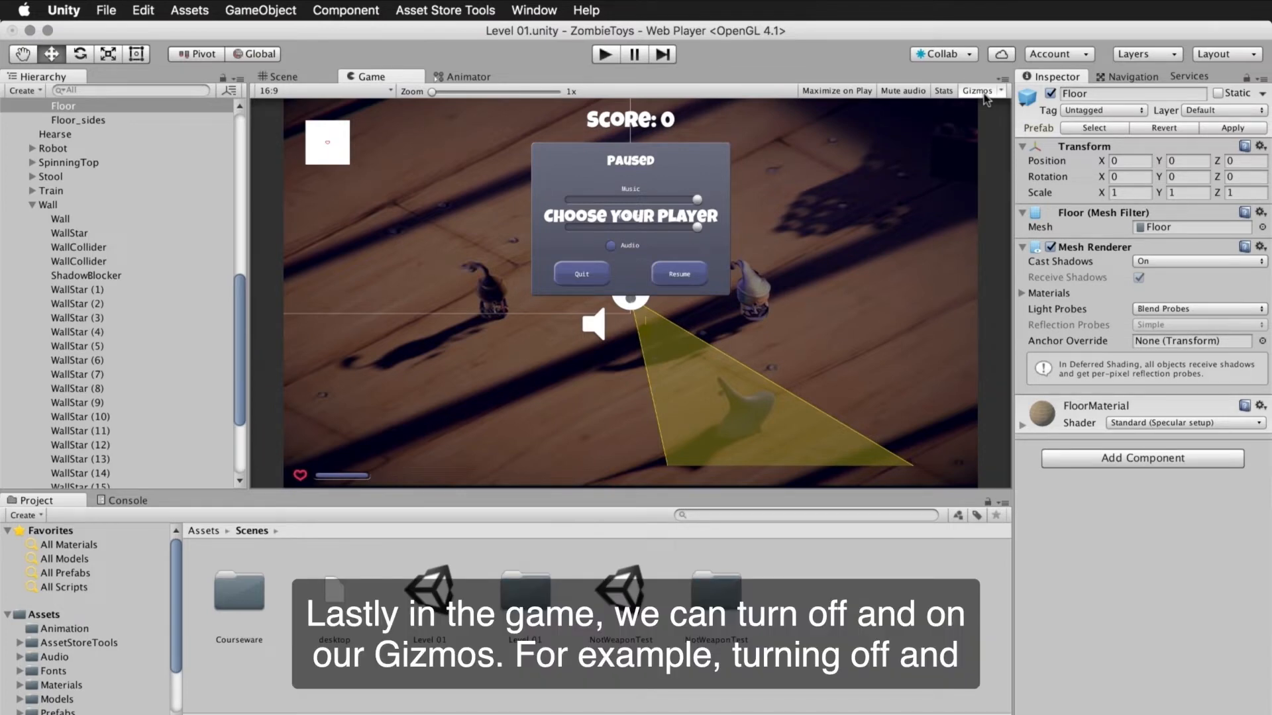
left_click(1002, 92)
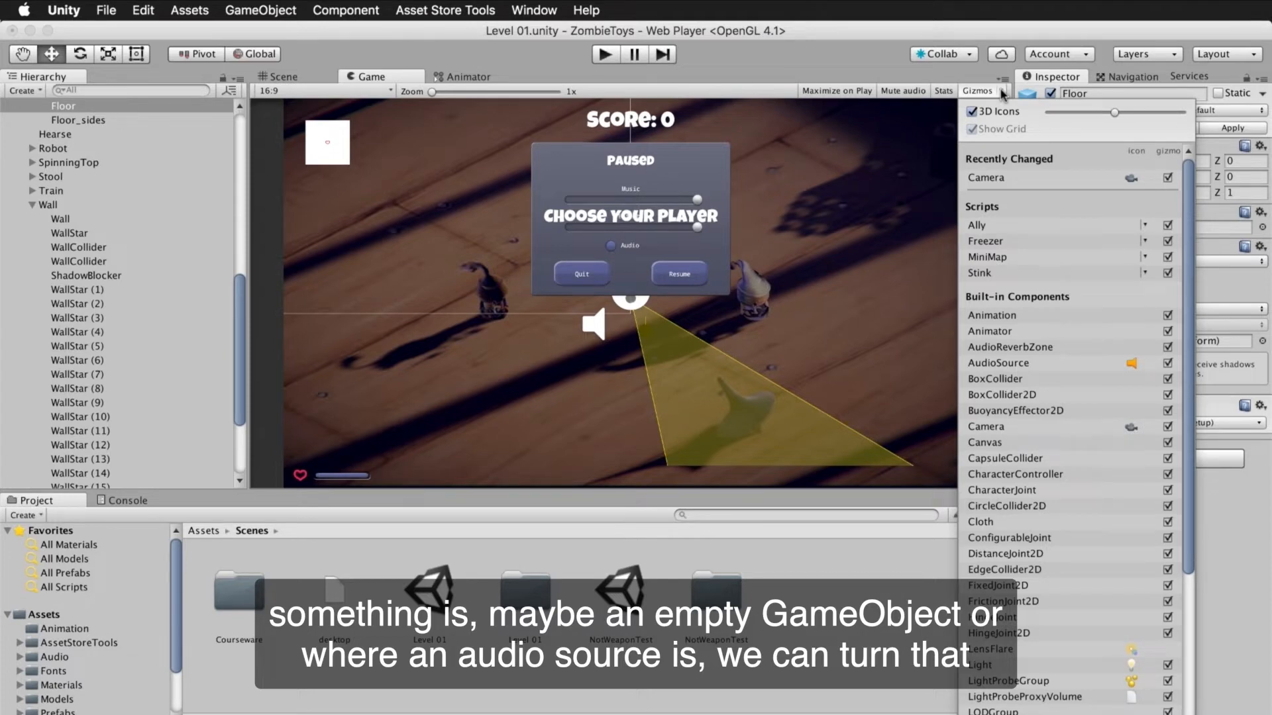
left_click(1002, 92)
left_click(978, 91)
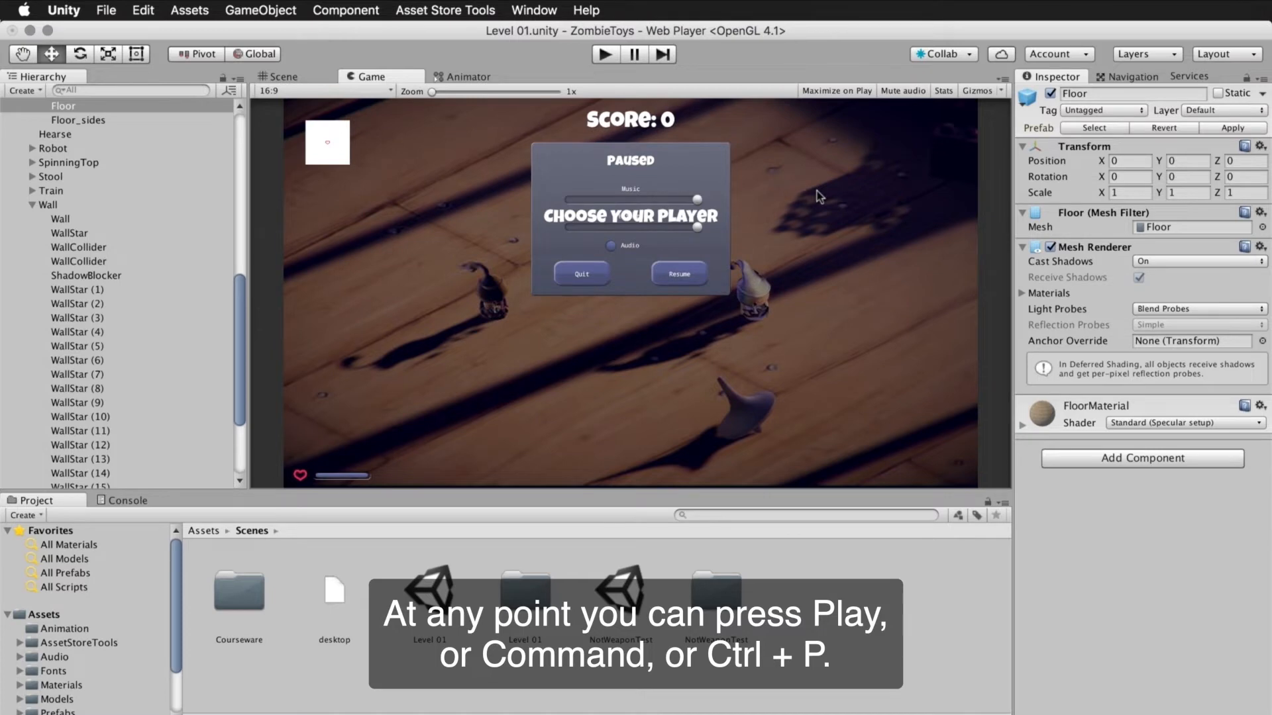
Run the game in Play mode again and choose the player character farther from the spinning top
key("super+p")
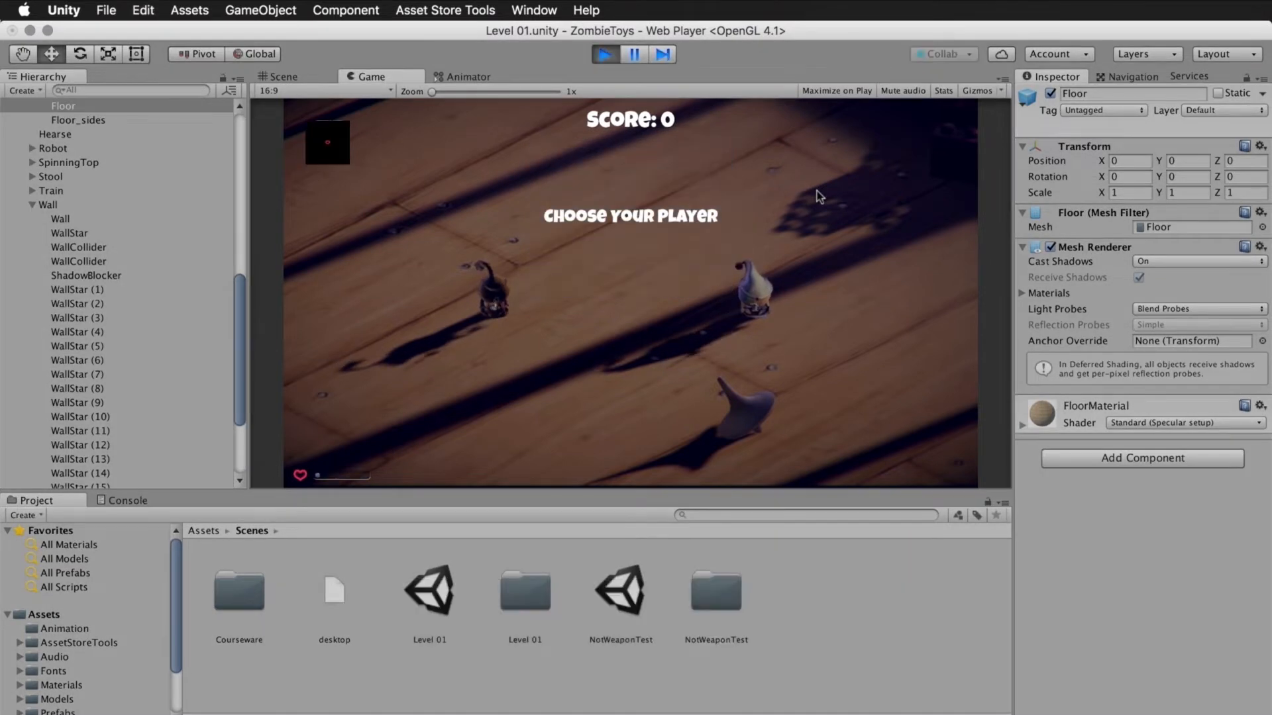
left_click(496, 299)
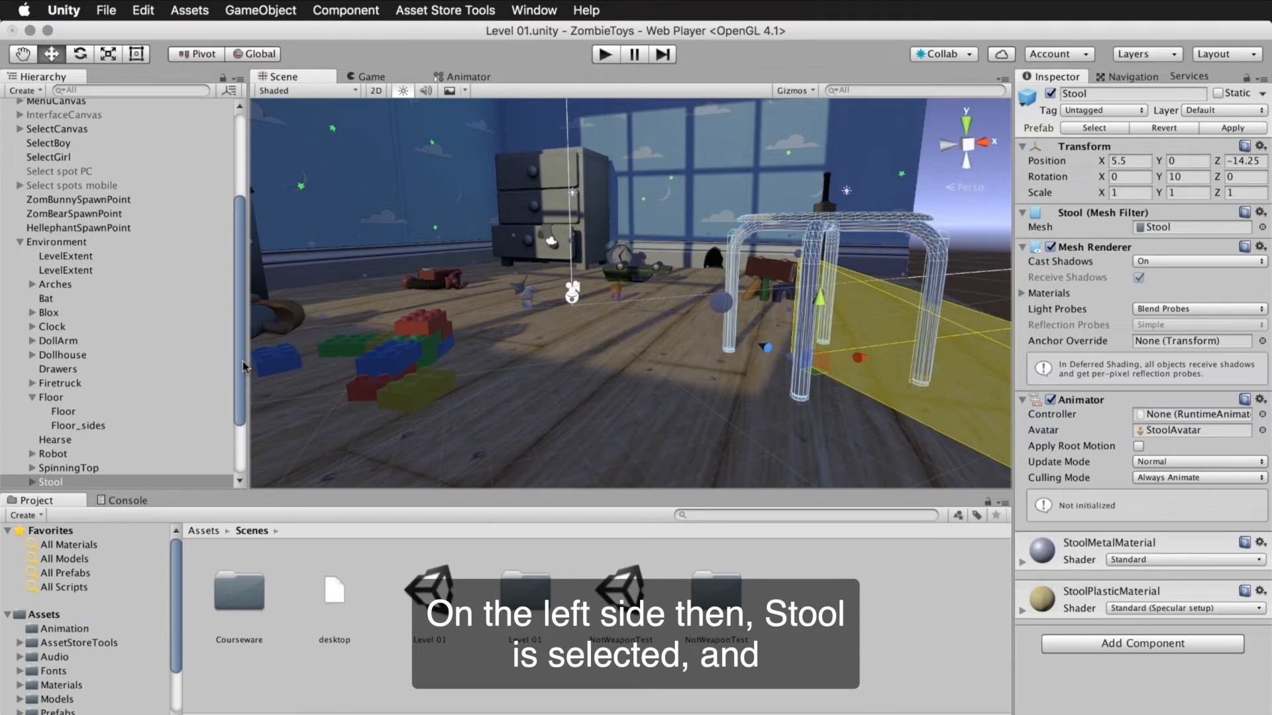
Widen the Hierarchy window and inspect the first StoolCollider under the Stool object, collapsing Stool again
left_click_drag(249, 363, 260, 390)
scroll(253, 384, "down", 5)
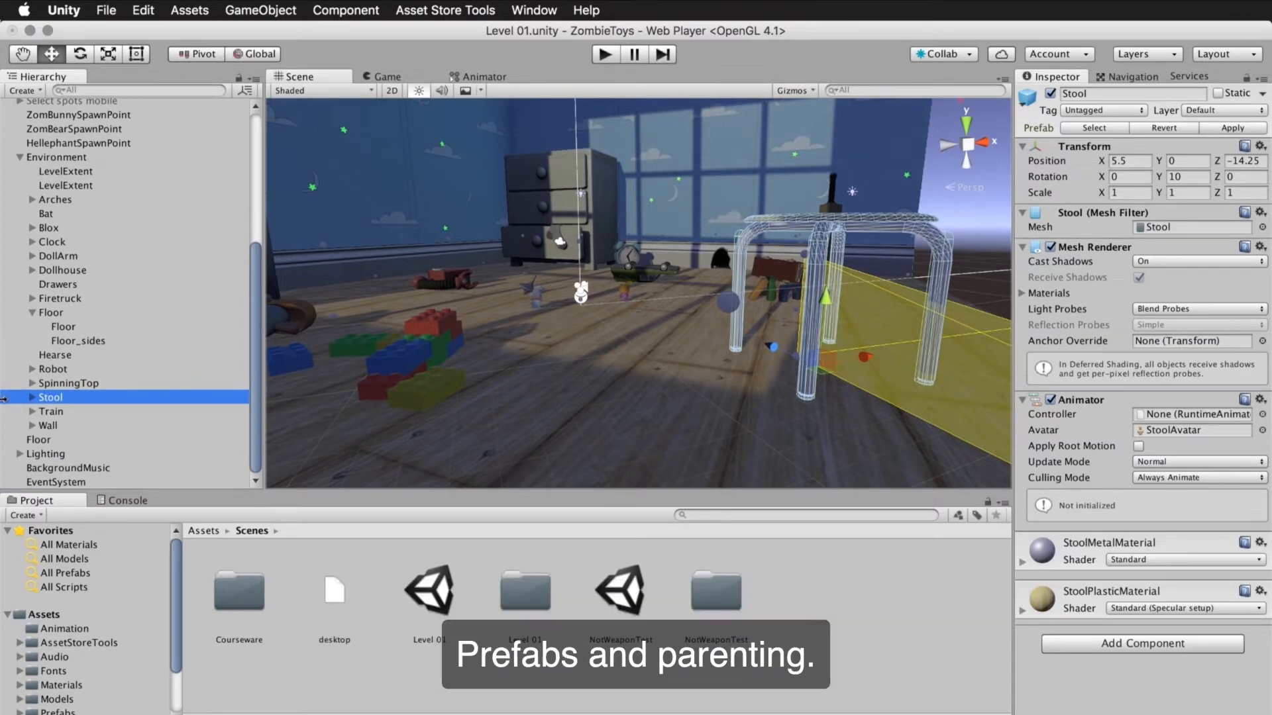
left_click(30, 398)
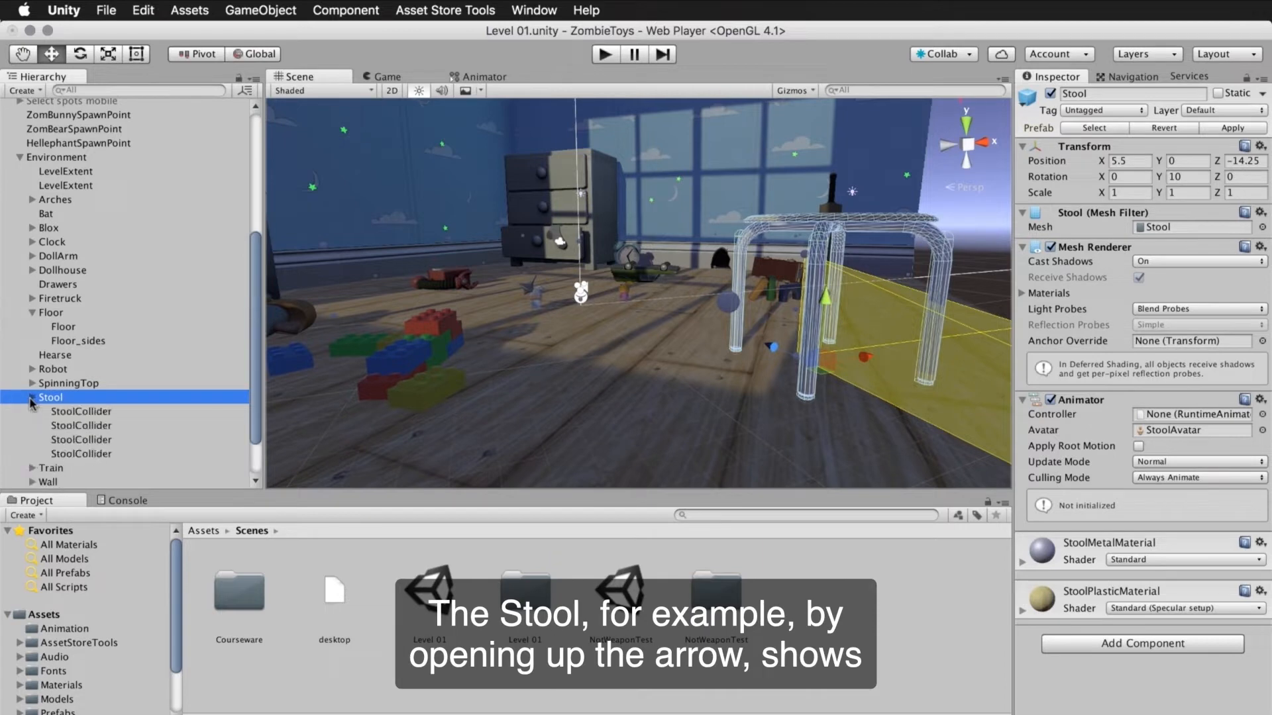
left_click(127, 413)
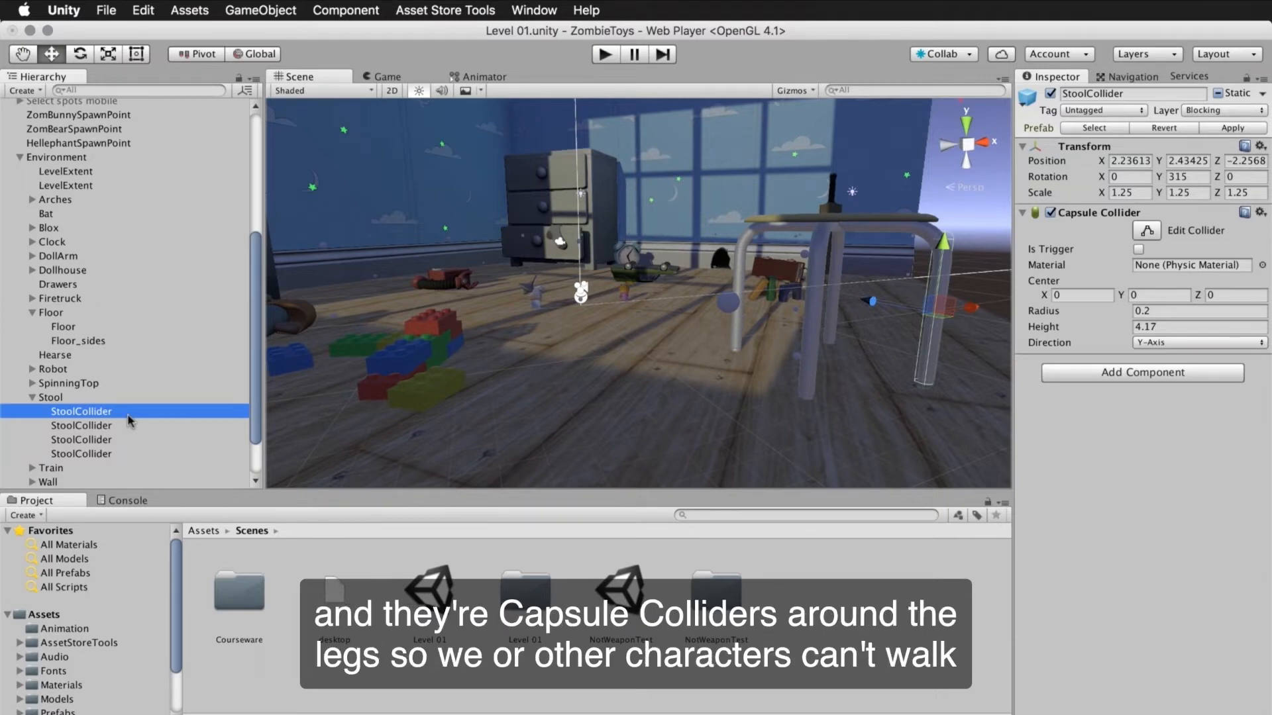
left_click(33, 398)
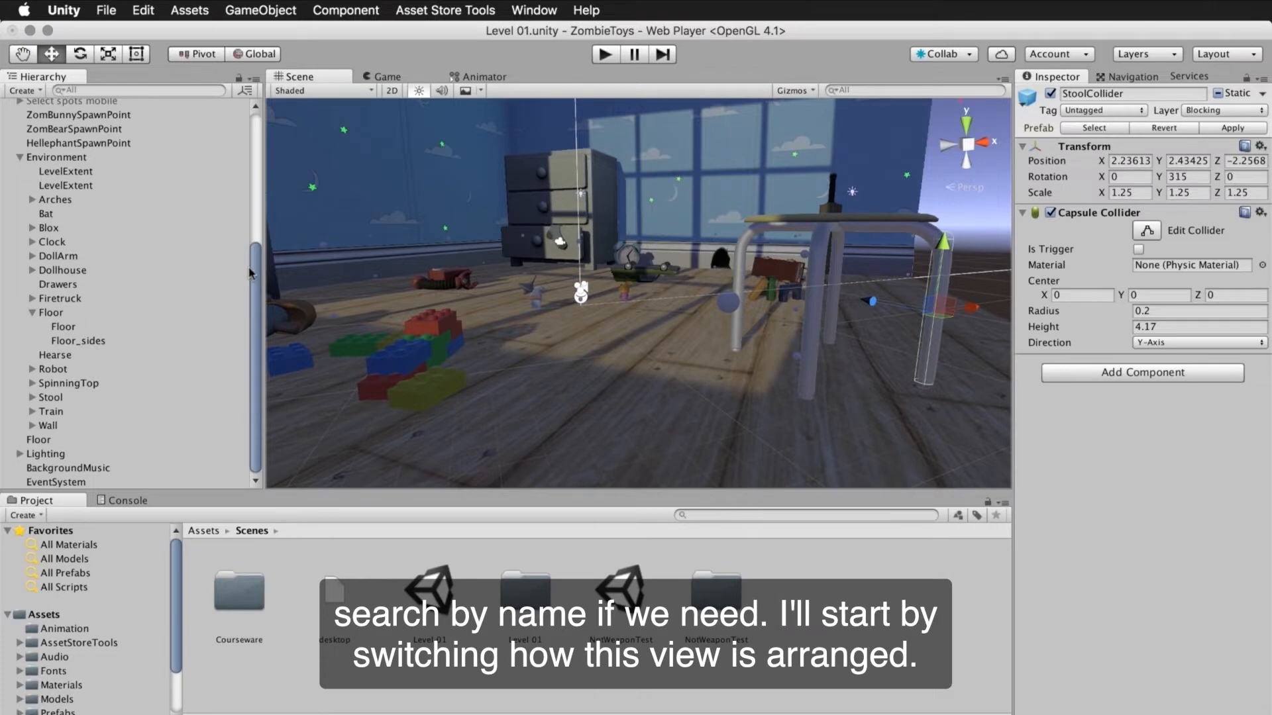
Collapse the Environment group and sort the Hierarchy with Alphabetical Sort
left_click(20, 158)
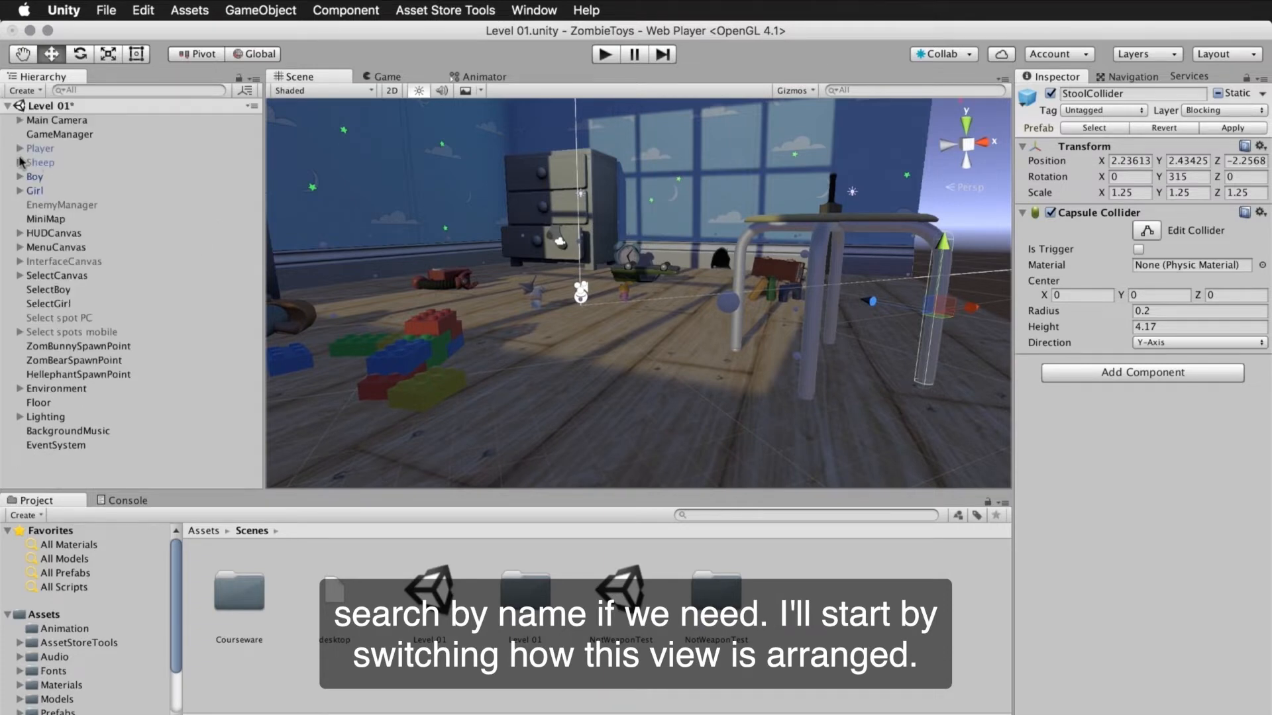
left_click(248, 96)
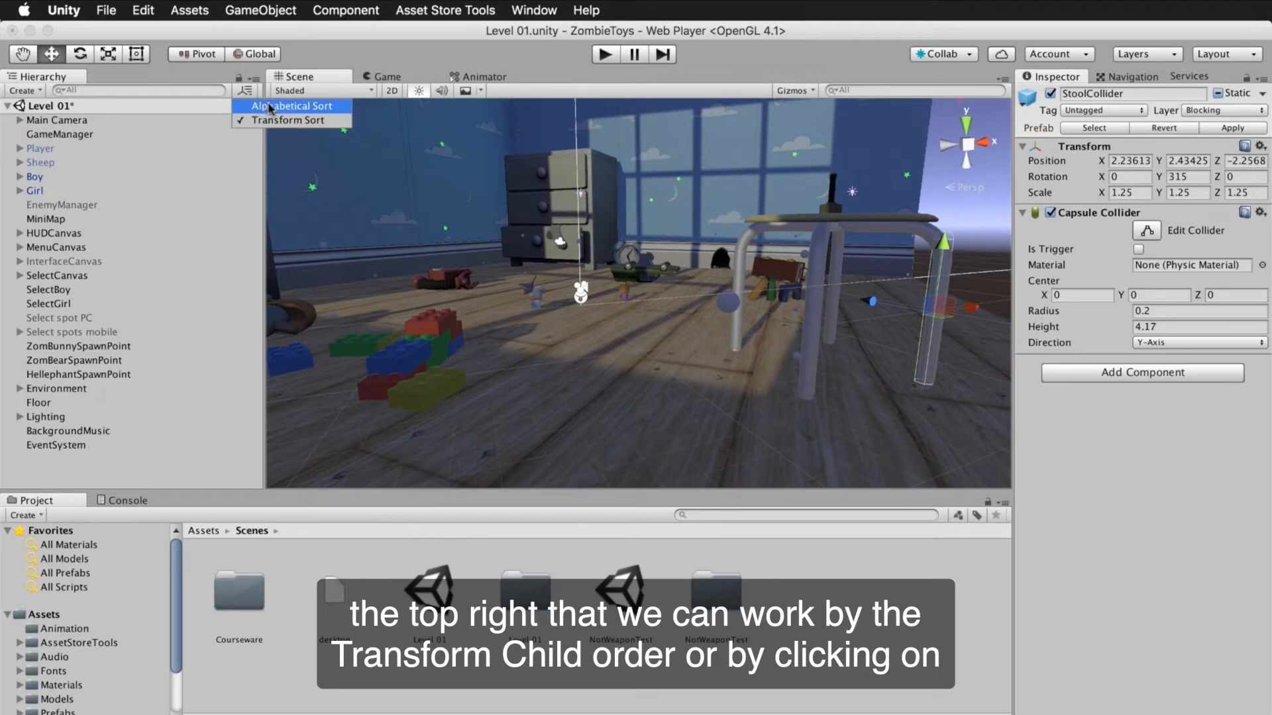
left_click(270, 108)
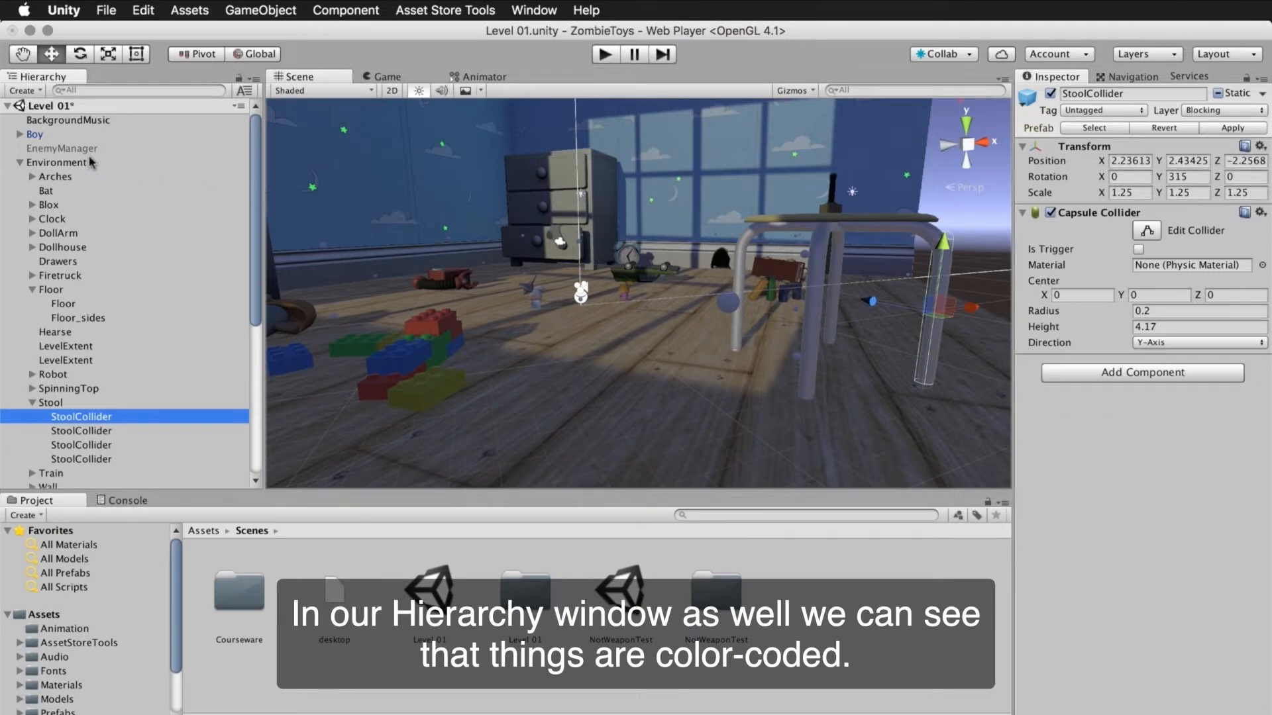
Select the Boy object and look through the alphabetical list of scene objects
left_click(39, 136)
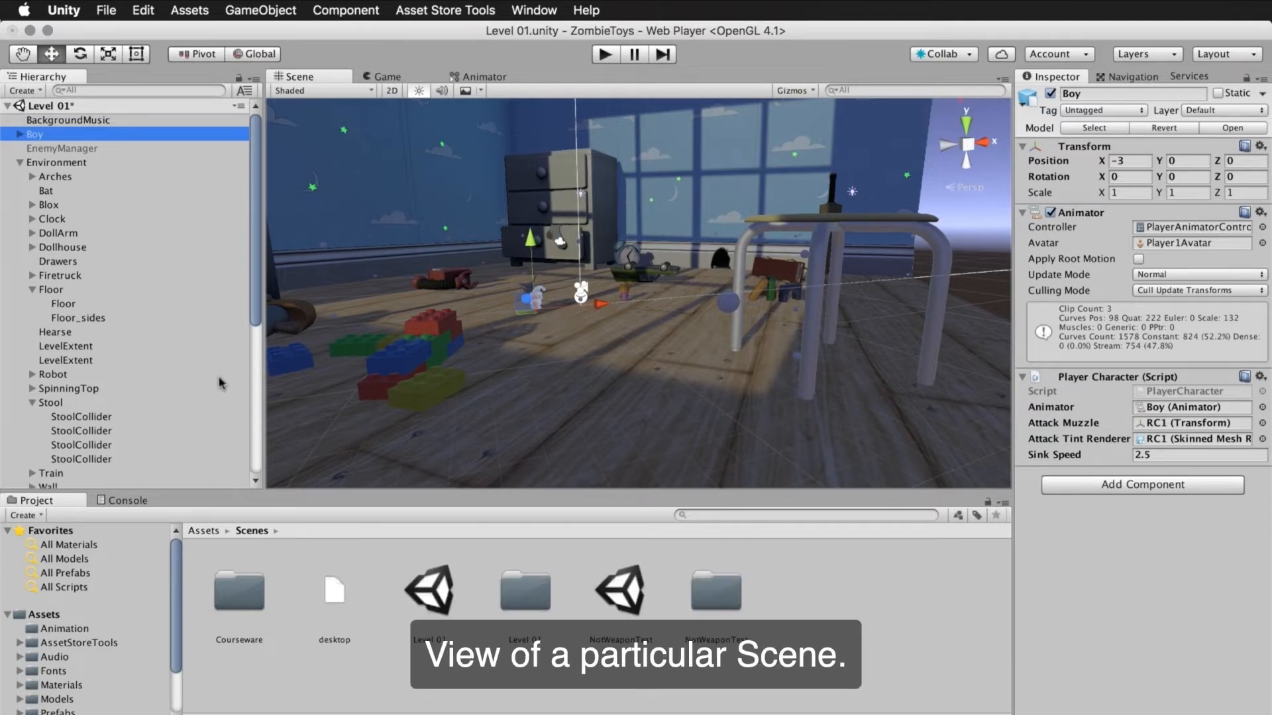
scroll(260, 285, "down", 2)
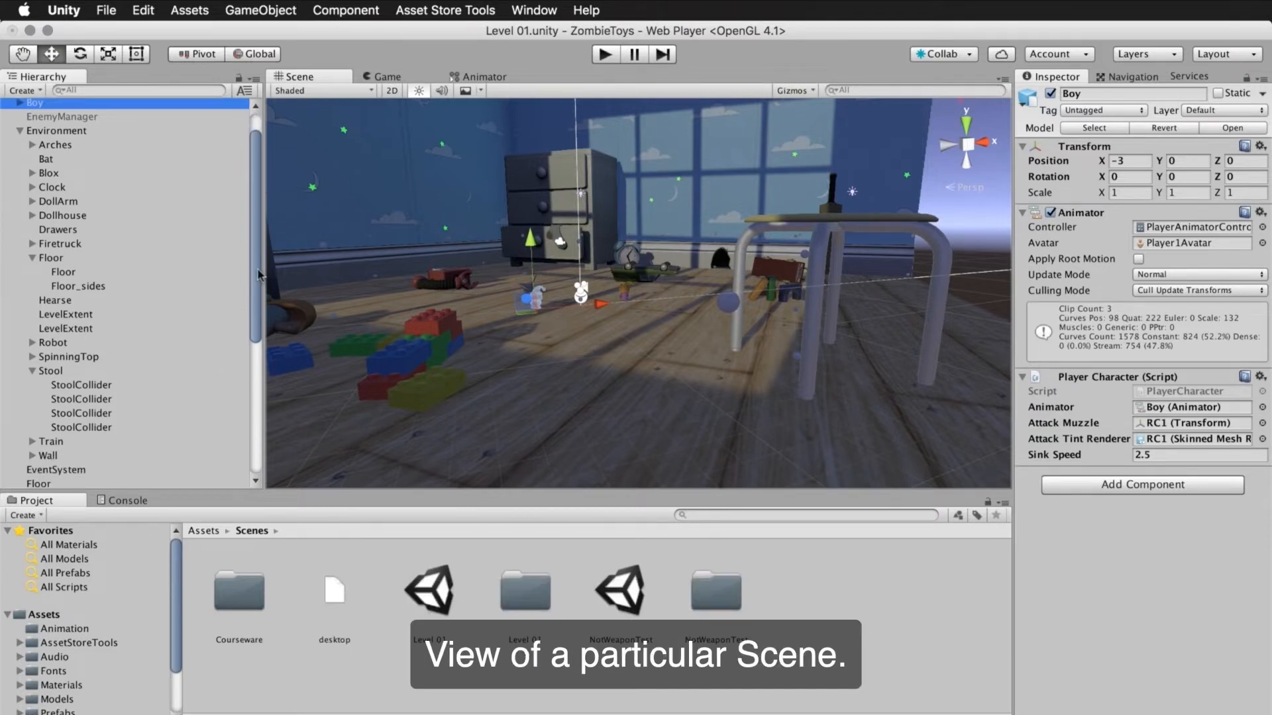
scroll(257, 252, "up", 2)
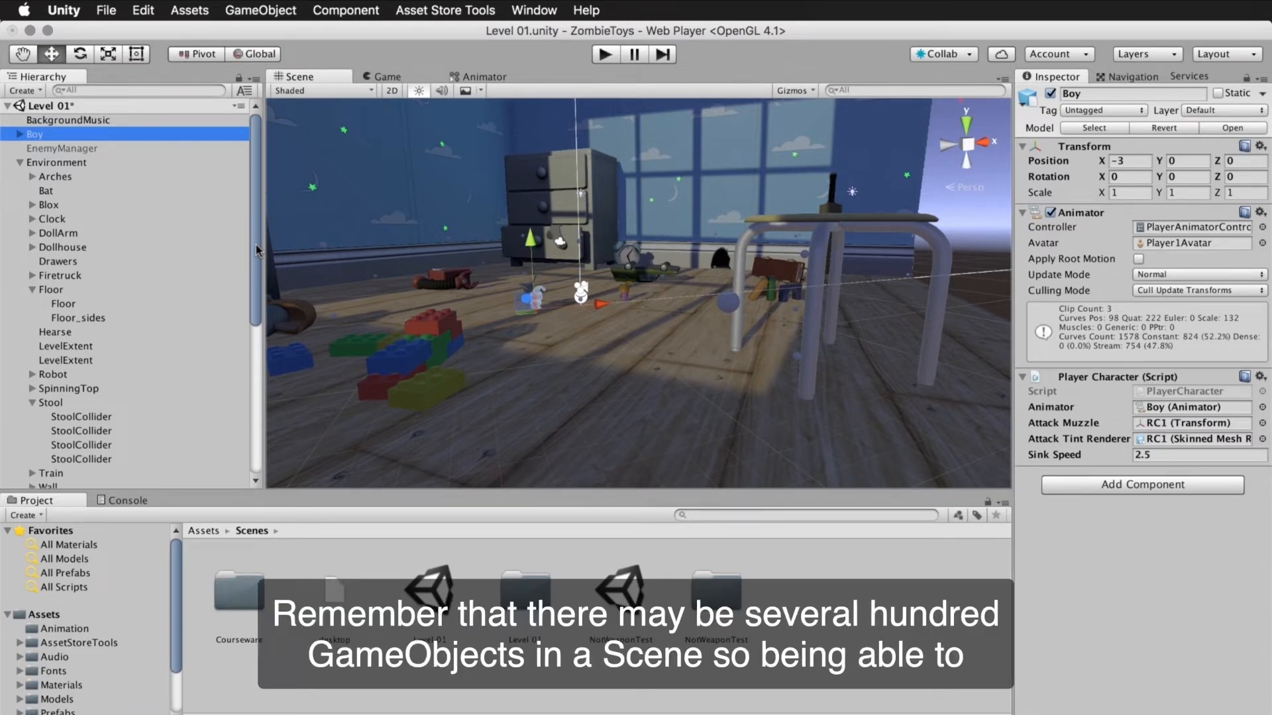
Search the Hierarchy for "Blox" to isolate the building blocks, and clear the search
left_click(114, 91)
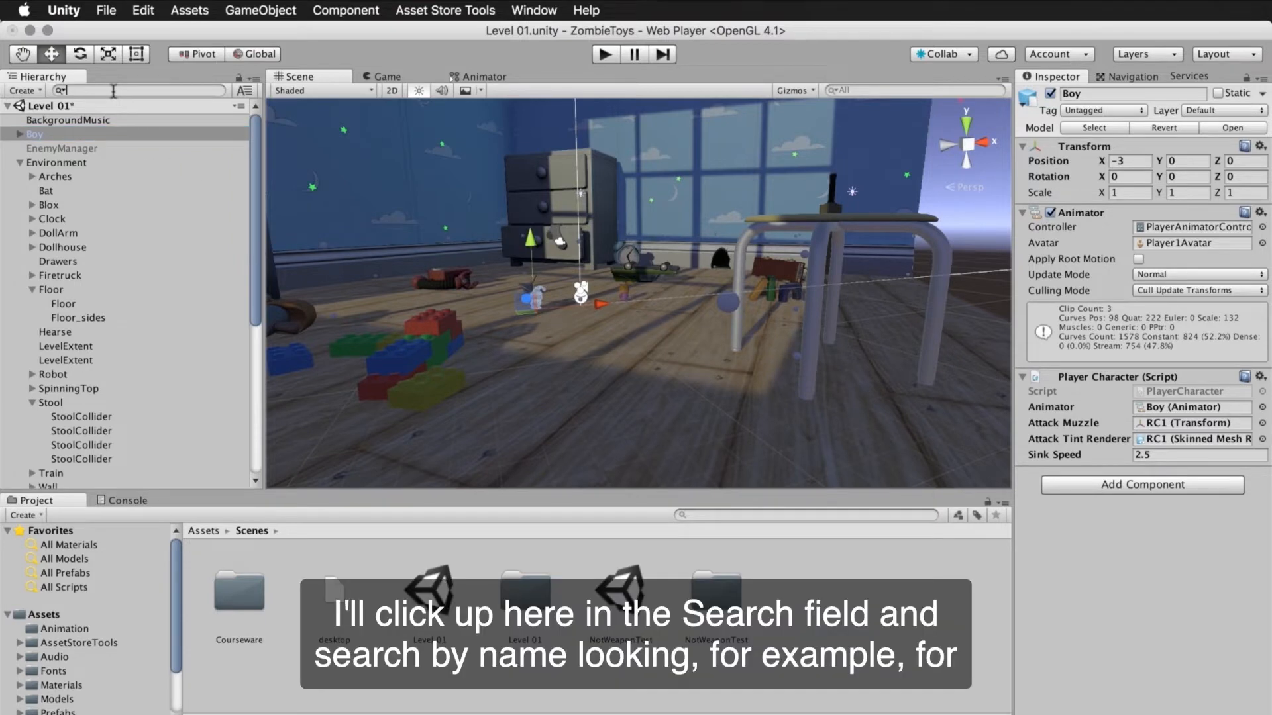
type("Blox")
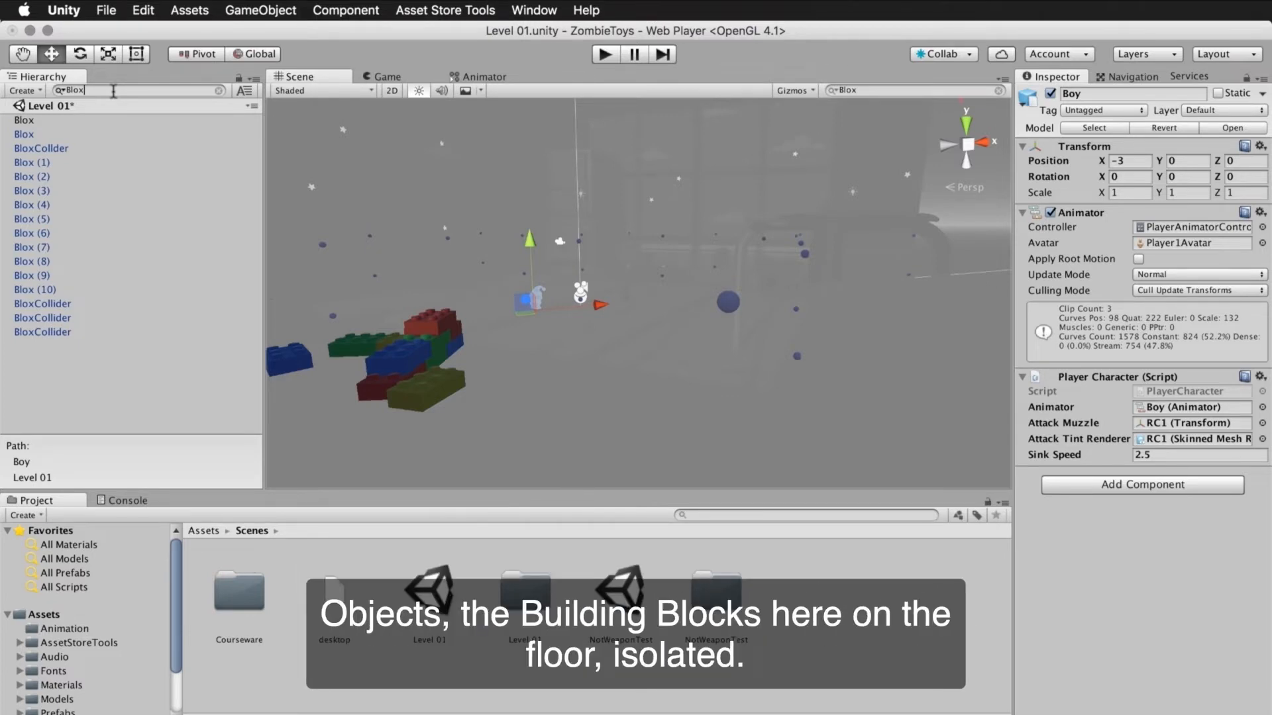
key("BackSpace")
key("BackSpace")
key("BackSpace")
key("BackSpace")
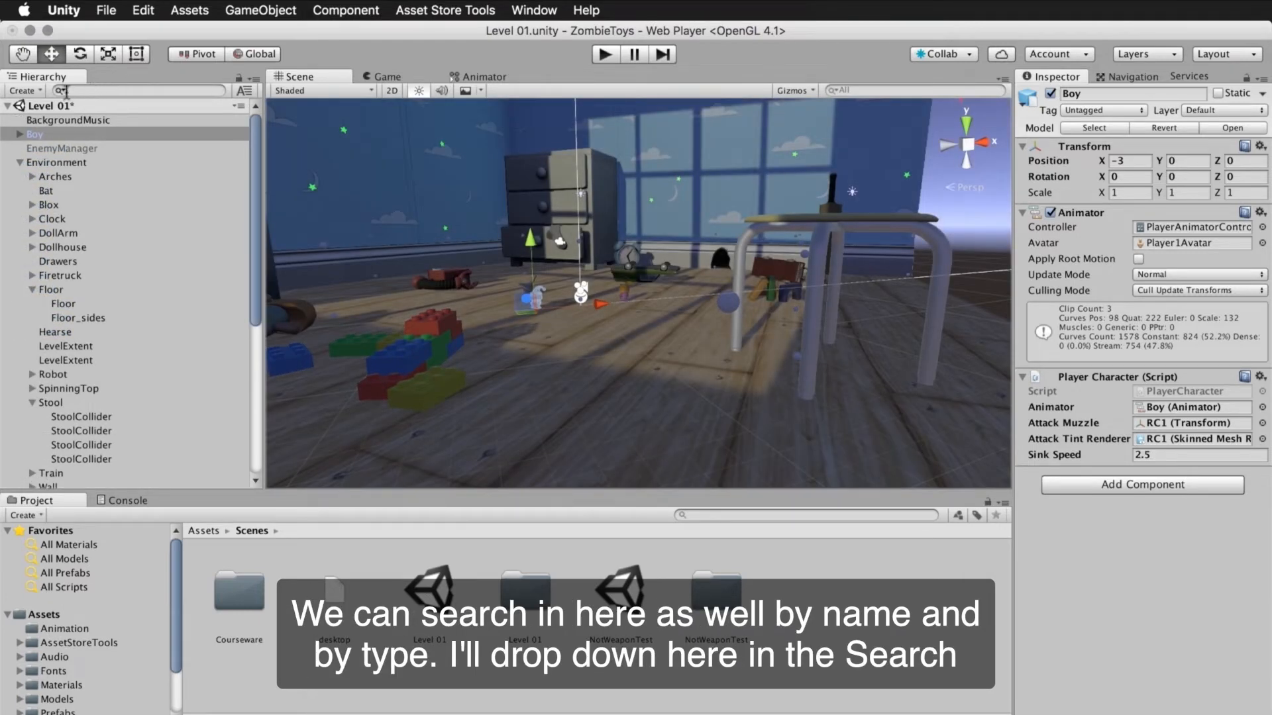
Search the Hierarchy by Type for "light", clear the search, and return the search filter to All
left_click(64, 93)
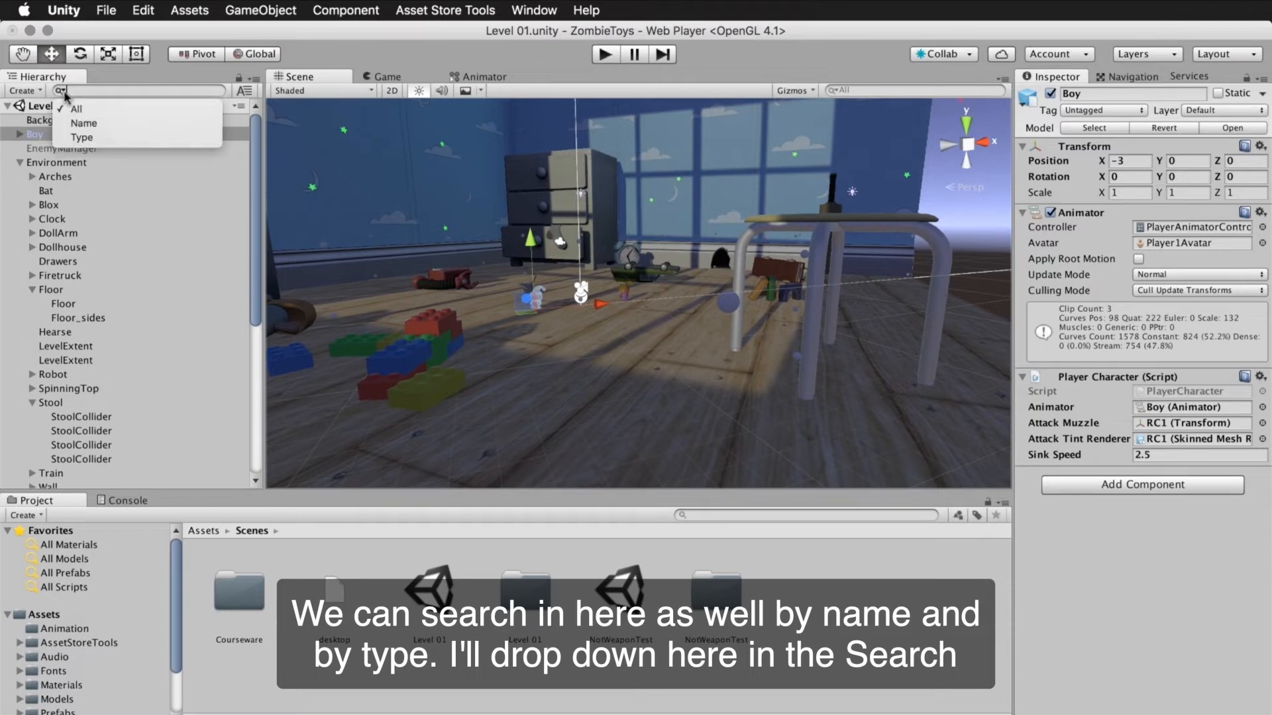
left_click(91, 136)
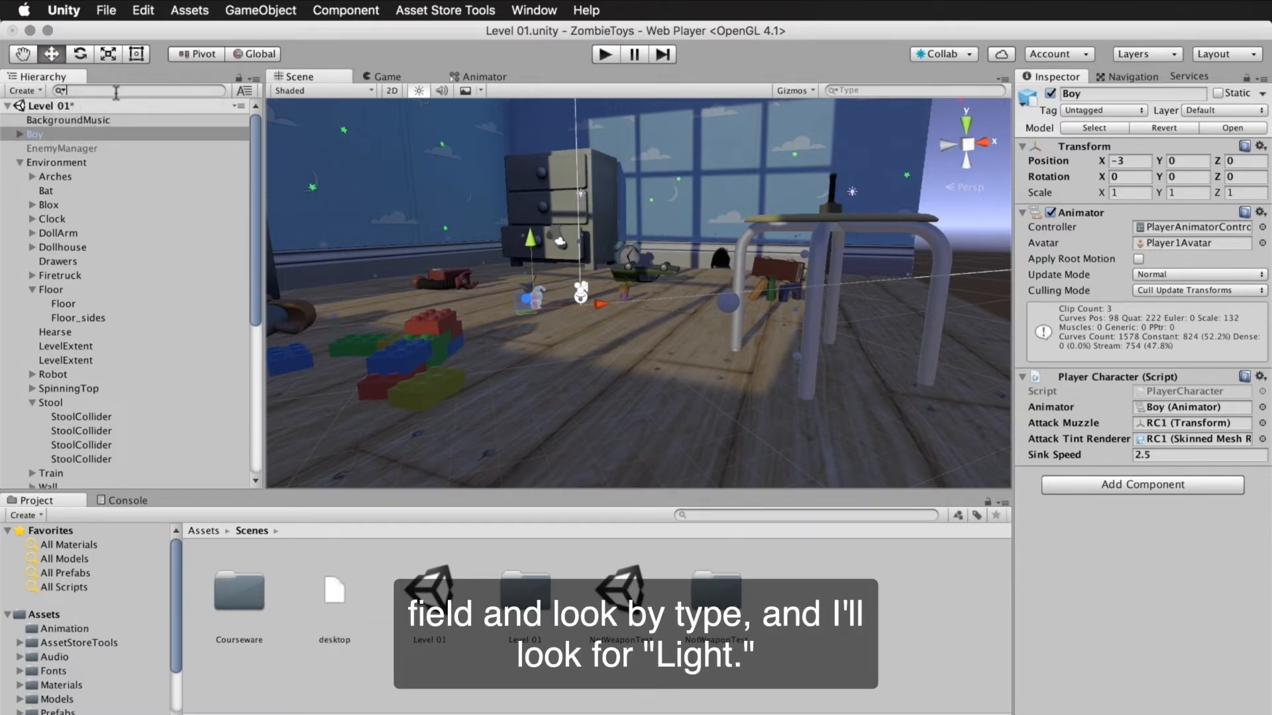
type("light")
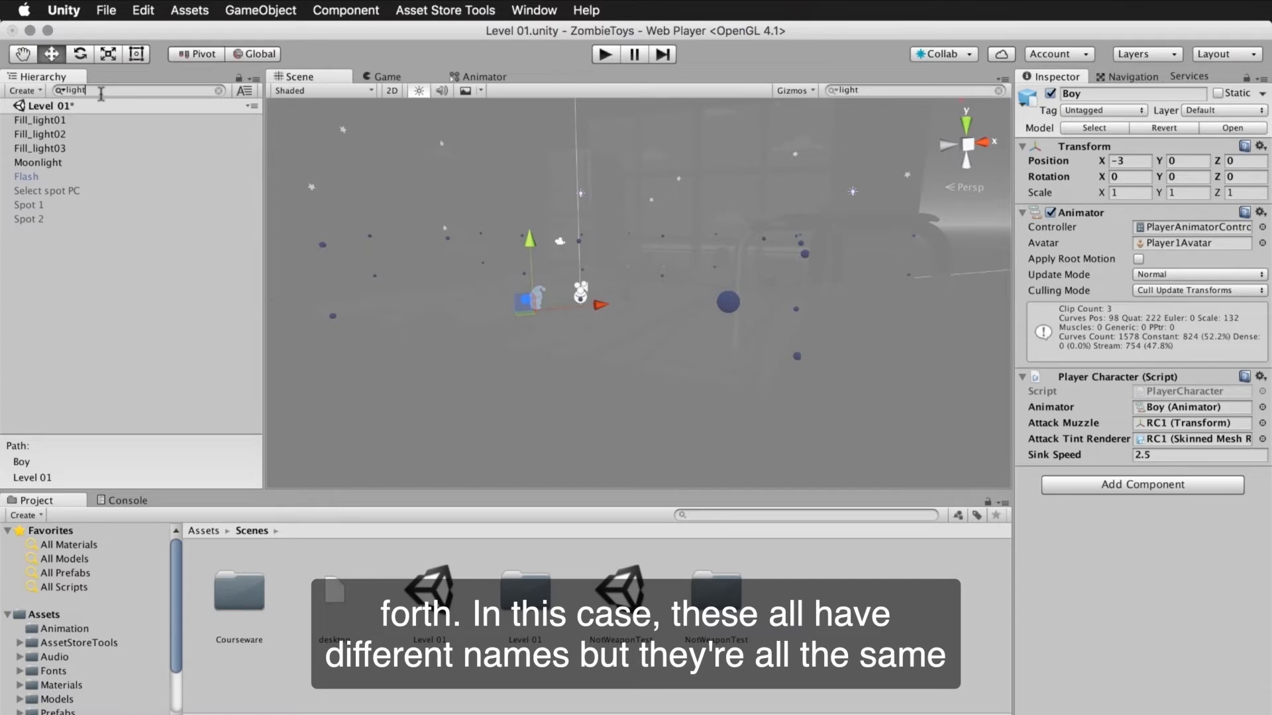
key("BackSpace")
key("BackSpace")
key("BackSpace")
key("BackSpace")
key("BackSpace")
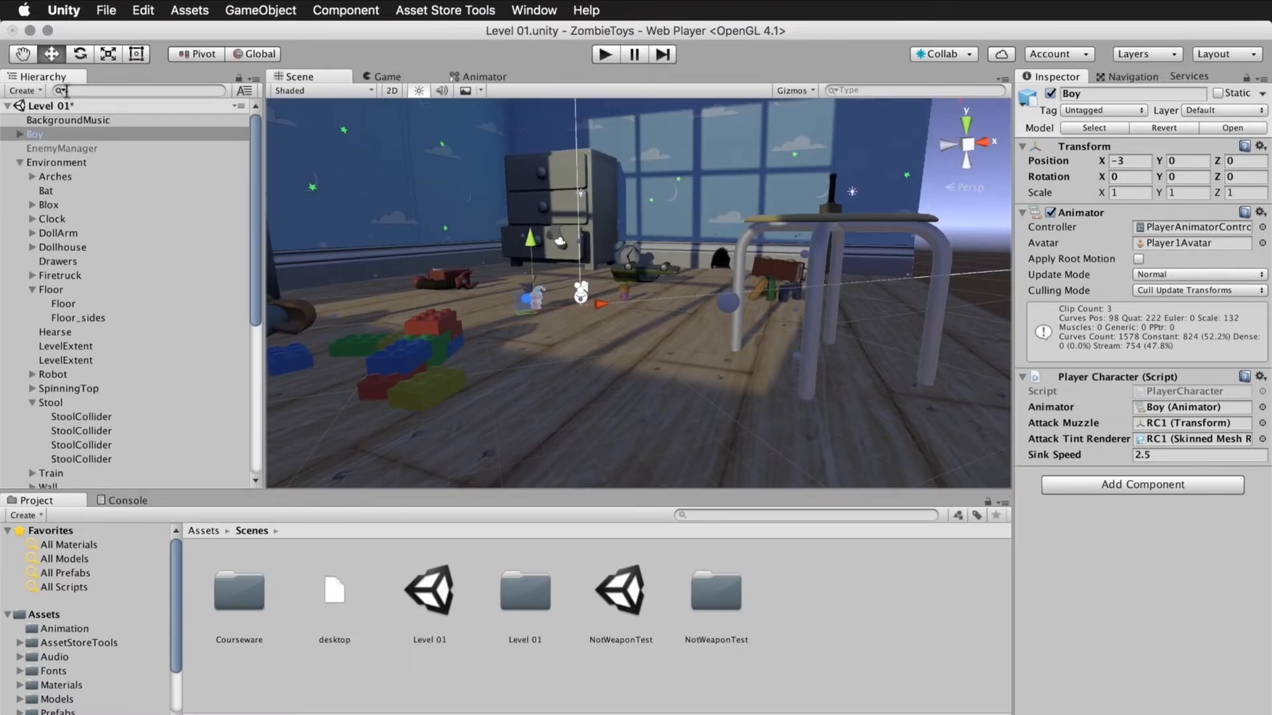
left_click(60, 90)
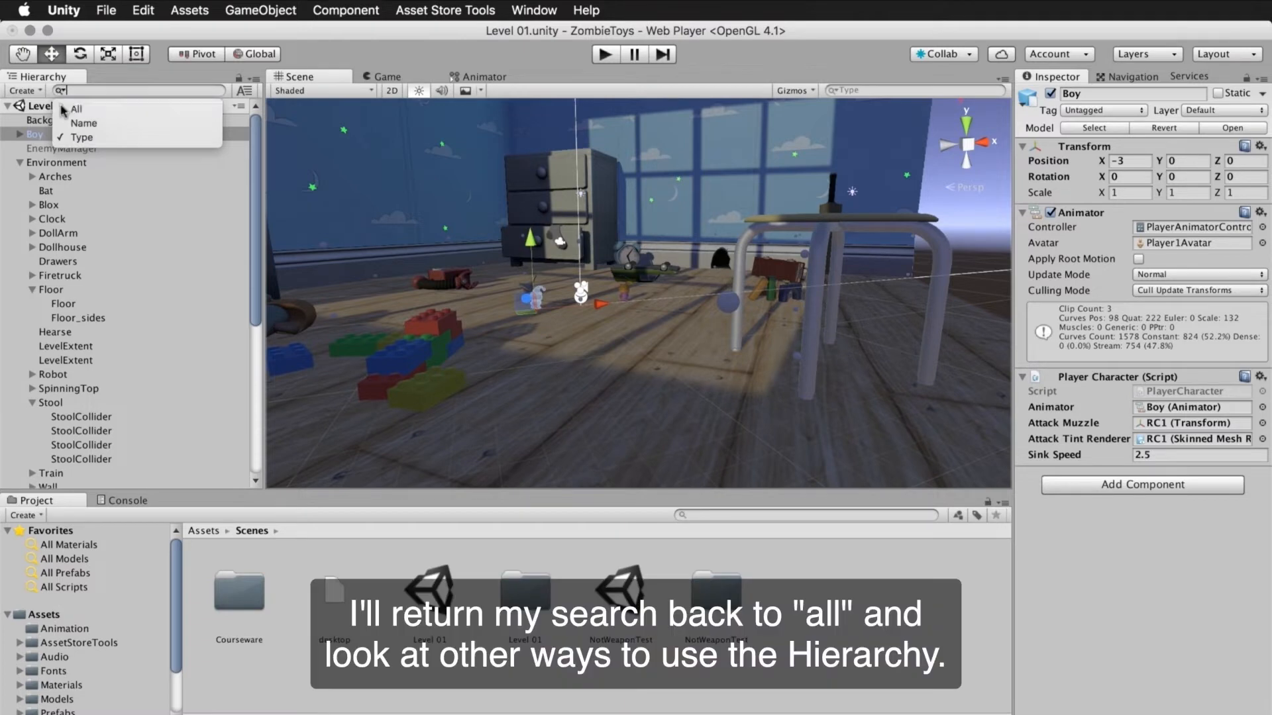
left_click(119, 104)
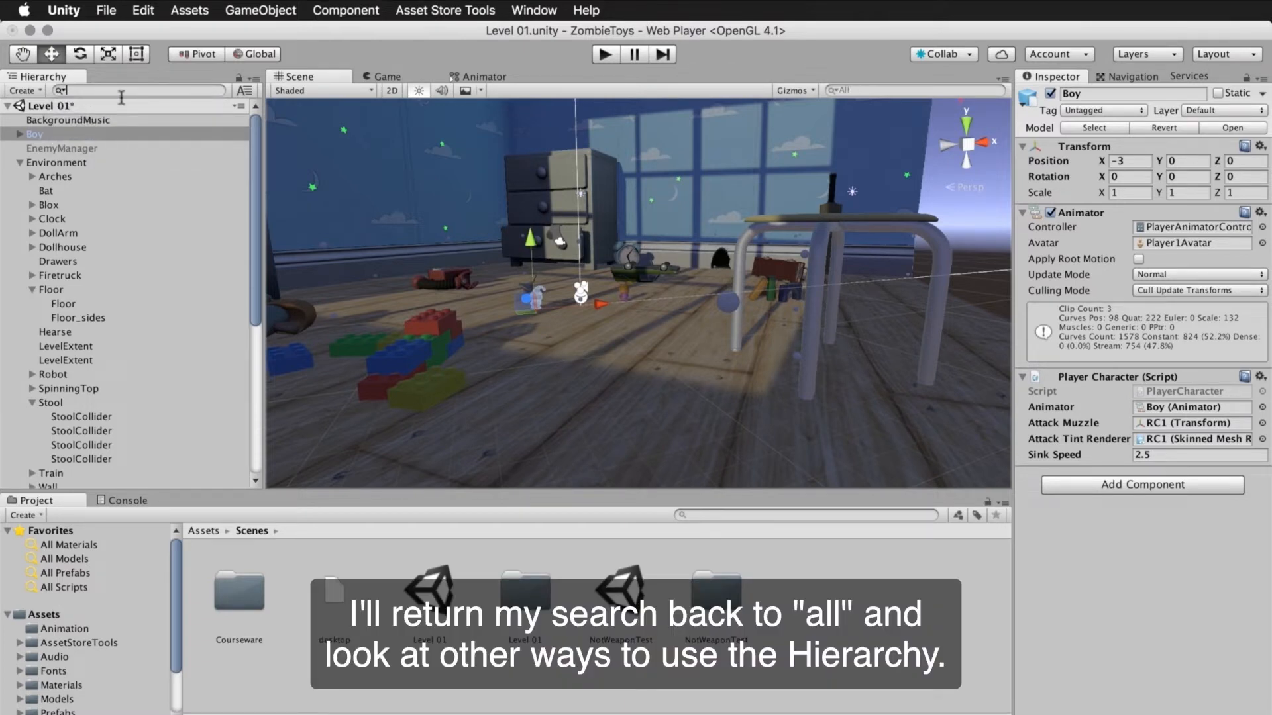
Collapse the Environment group and create a 3D Cube object from the Hierarchy
left_click(20, 162)
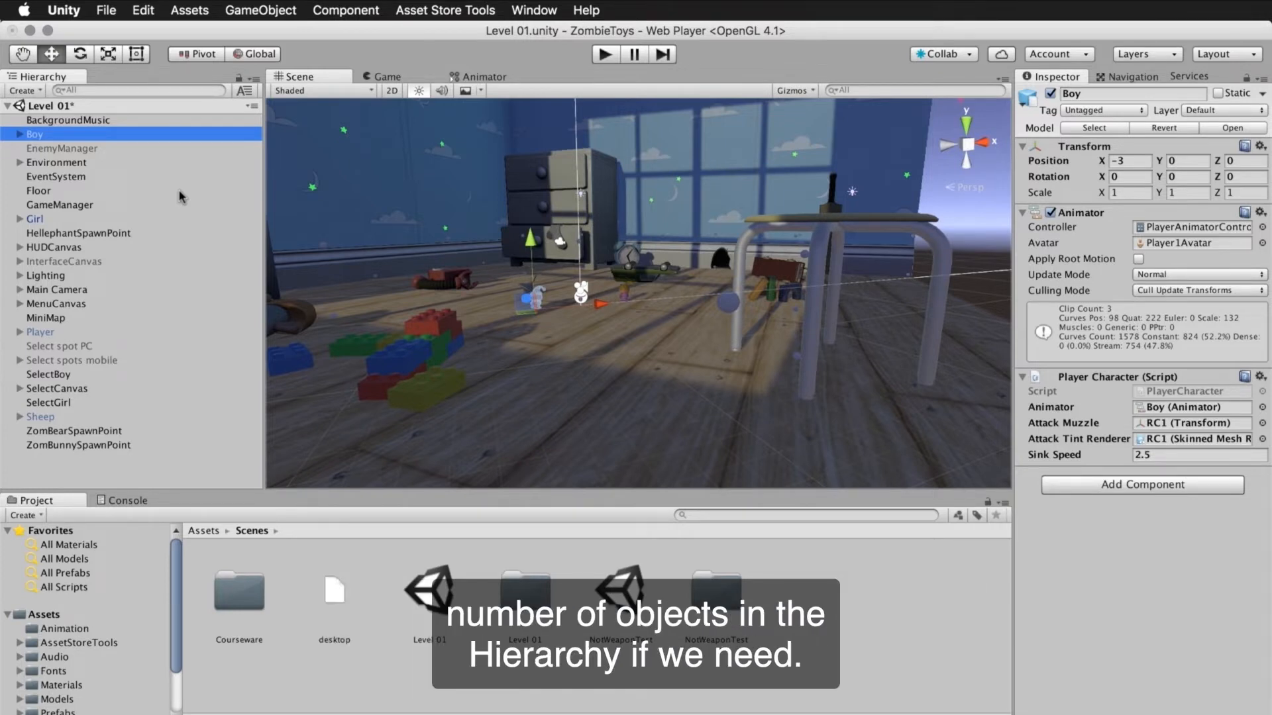
left_click(41, 93)
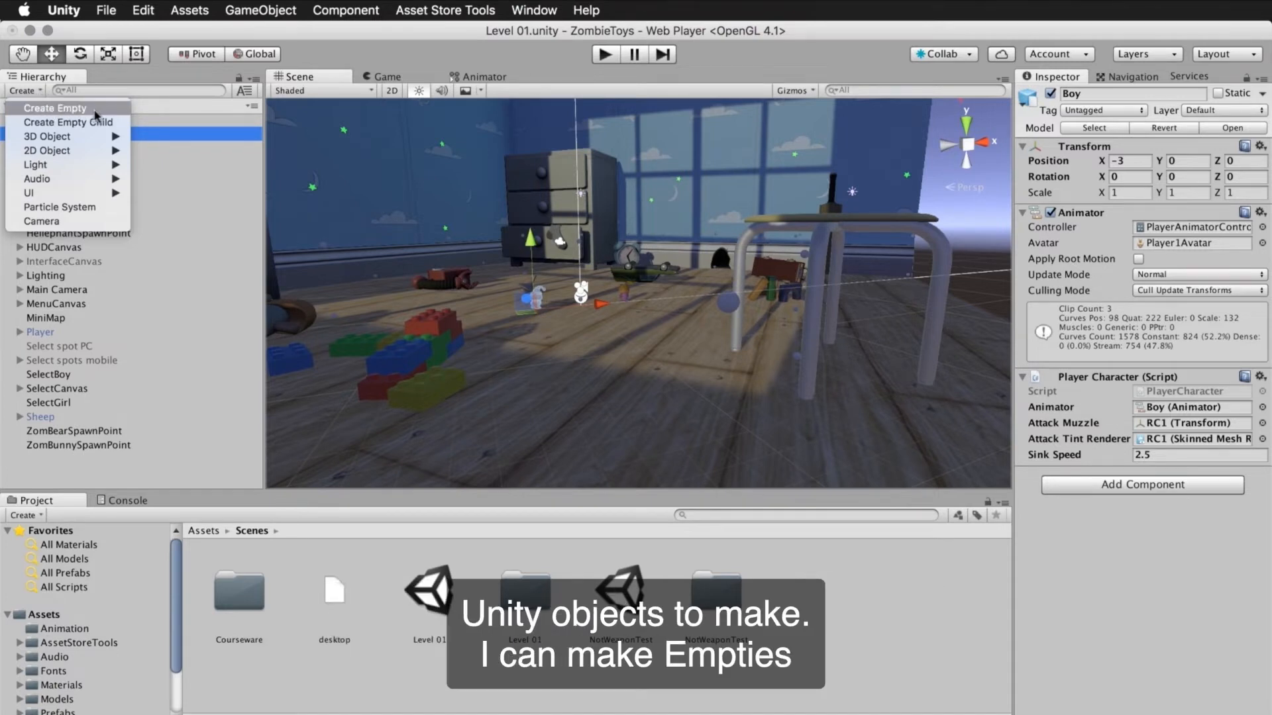
mouse_move(95, 138)
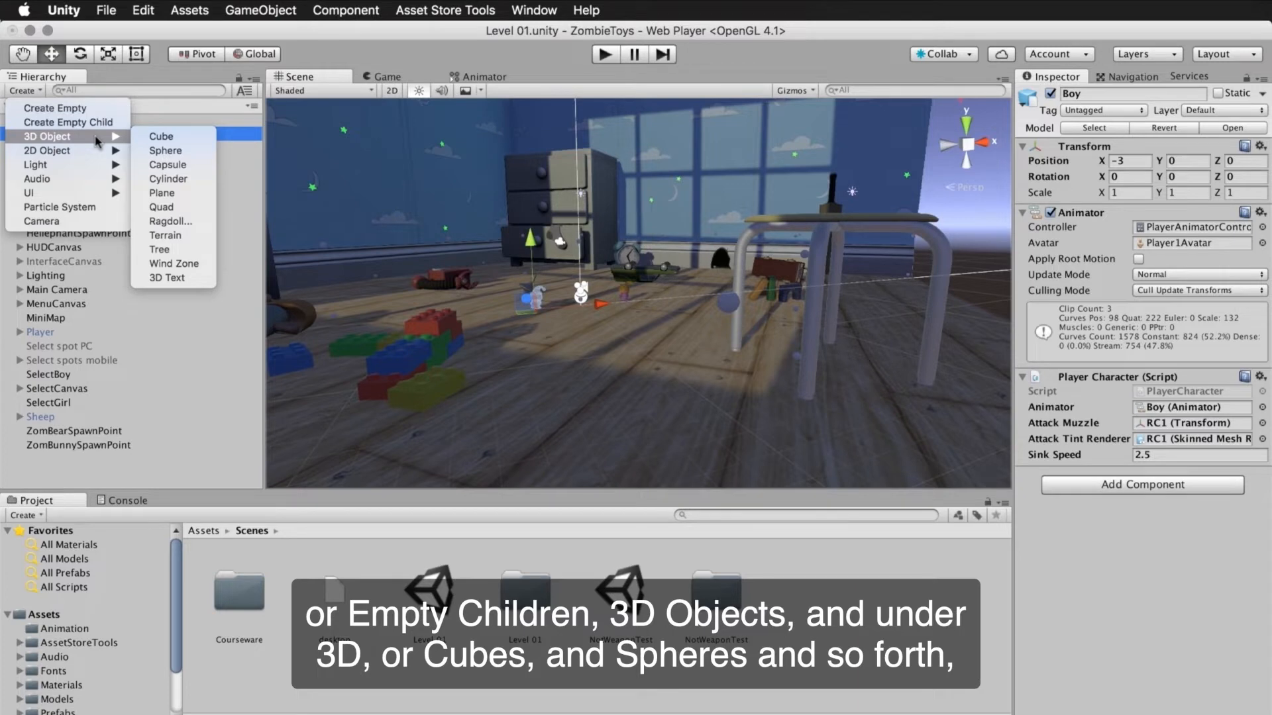
mouse_move(80, 166)
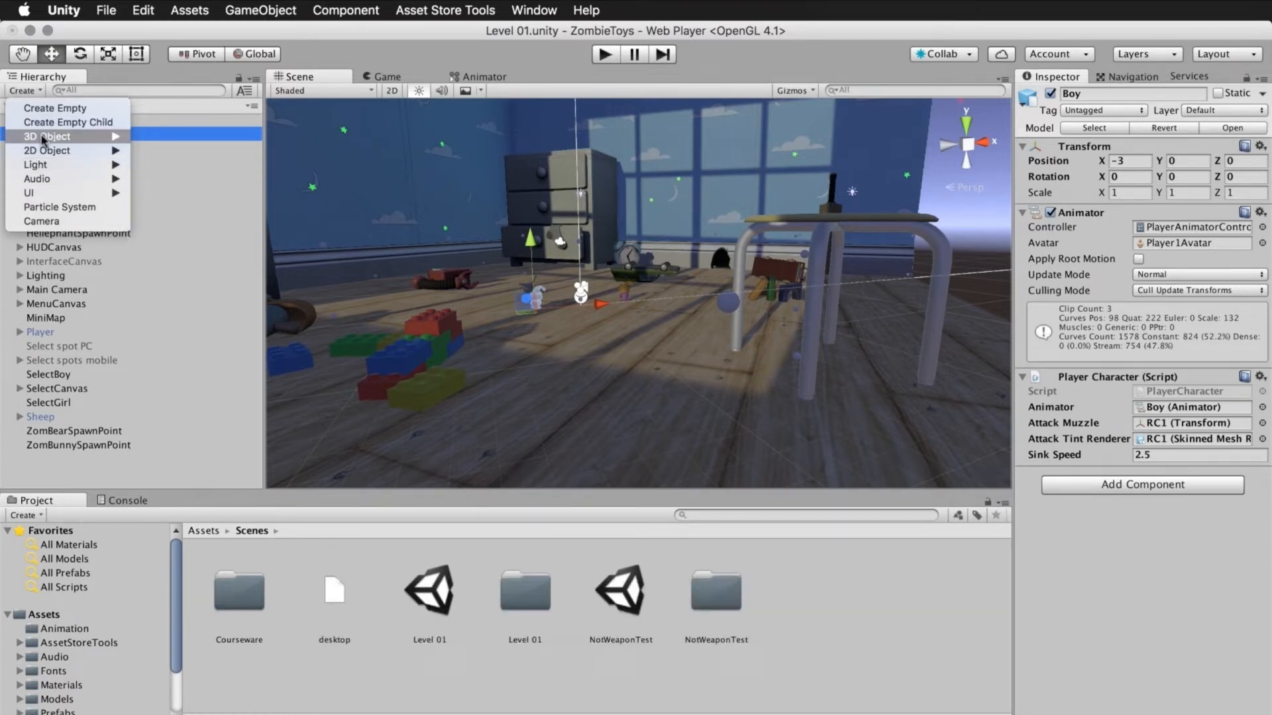
mouse_move(43, 139)
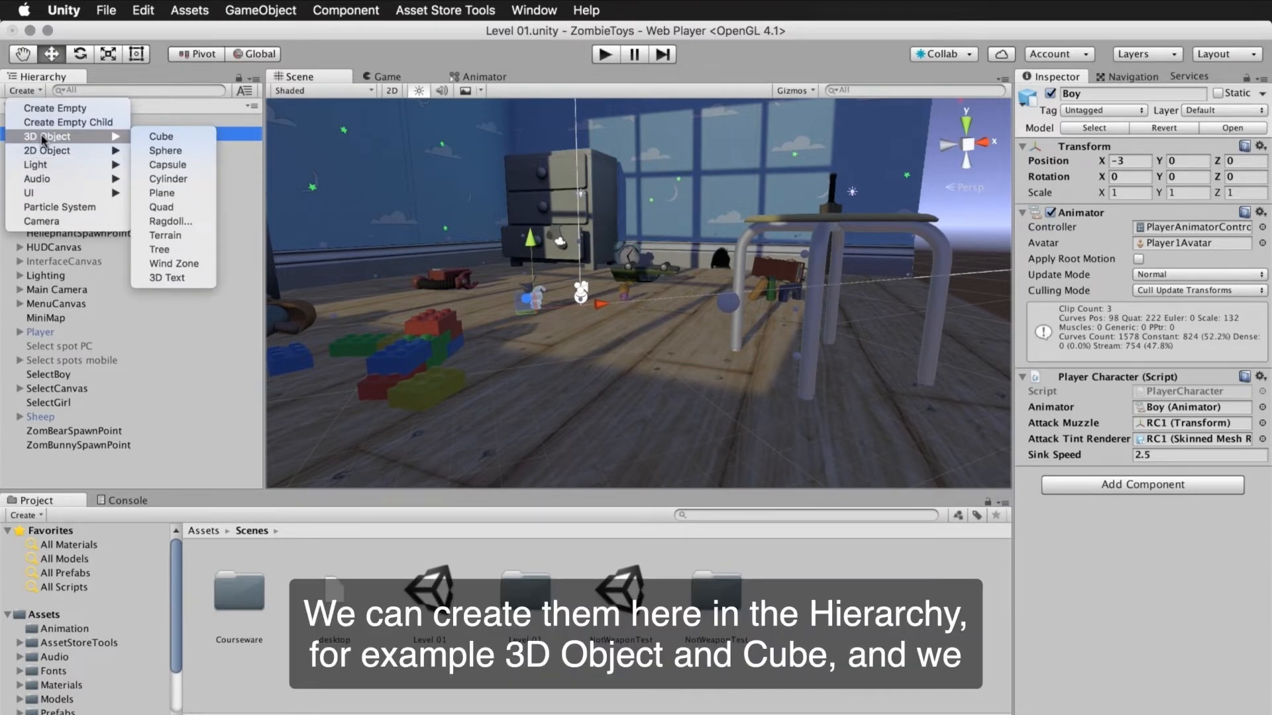
left_click(161, 137)
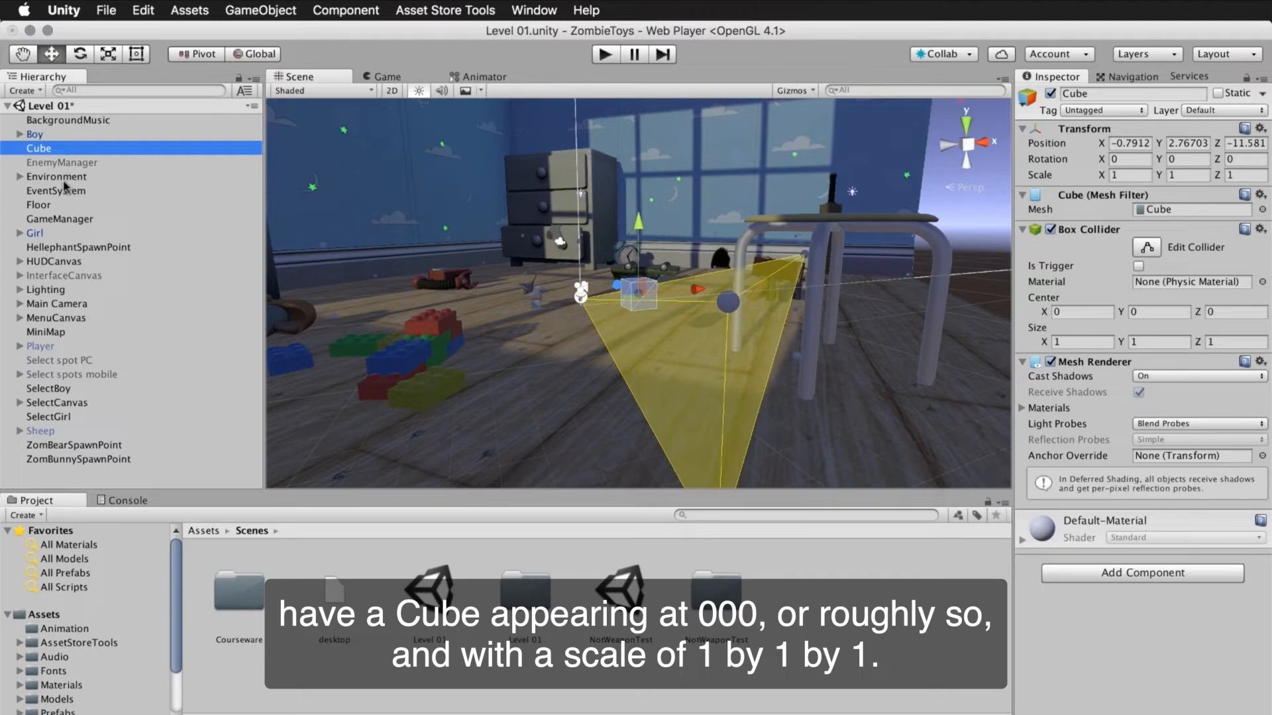
Rename the new Cube as CubeA in the Hierarchy, and delete it from the scene
left_click(55, 152)
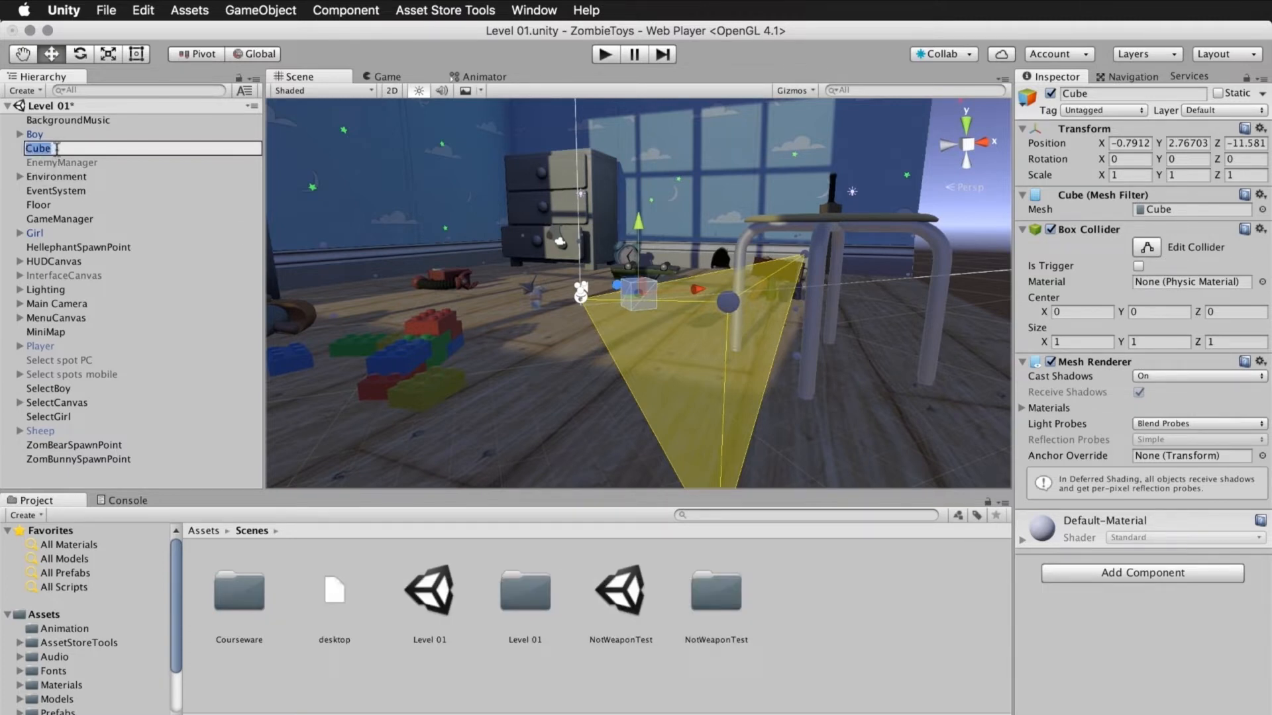
left_click(57, 149)
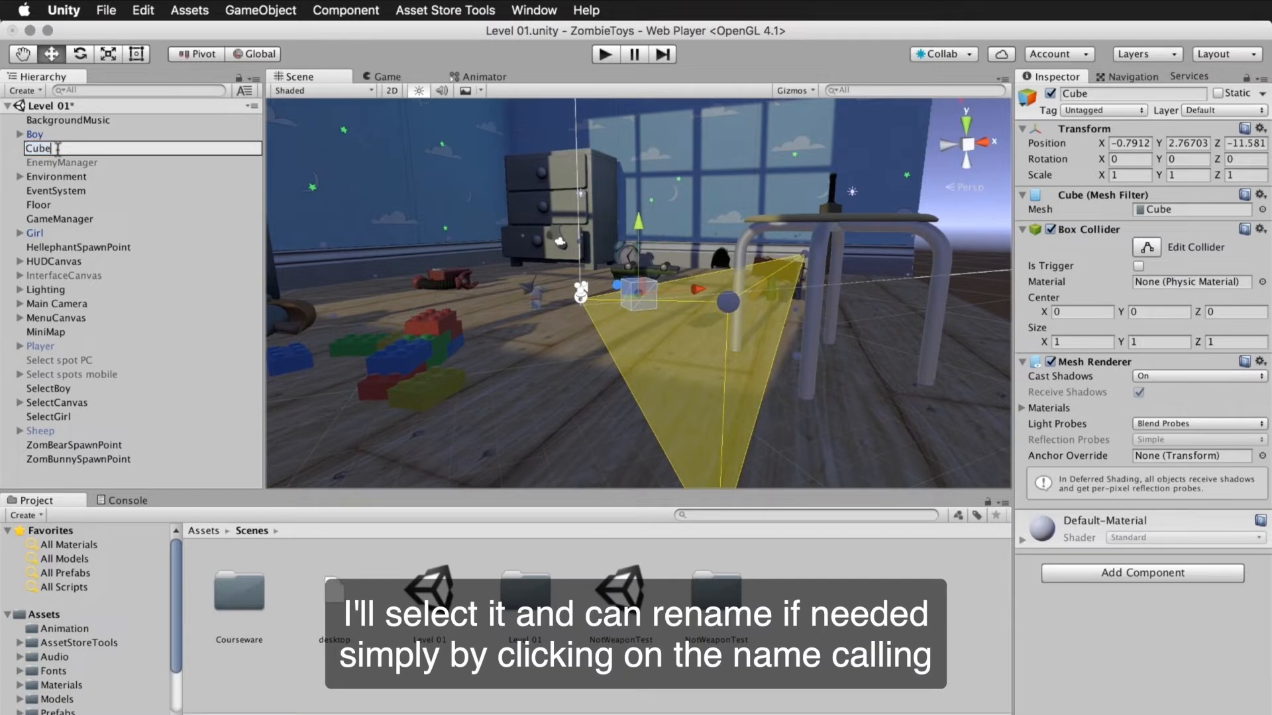
type("A")
left_click(109, 163)
left_click(110, 150)
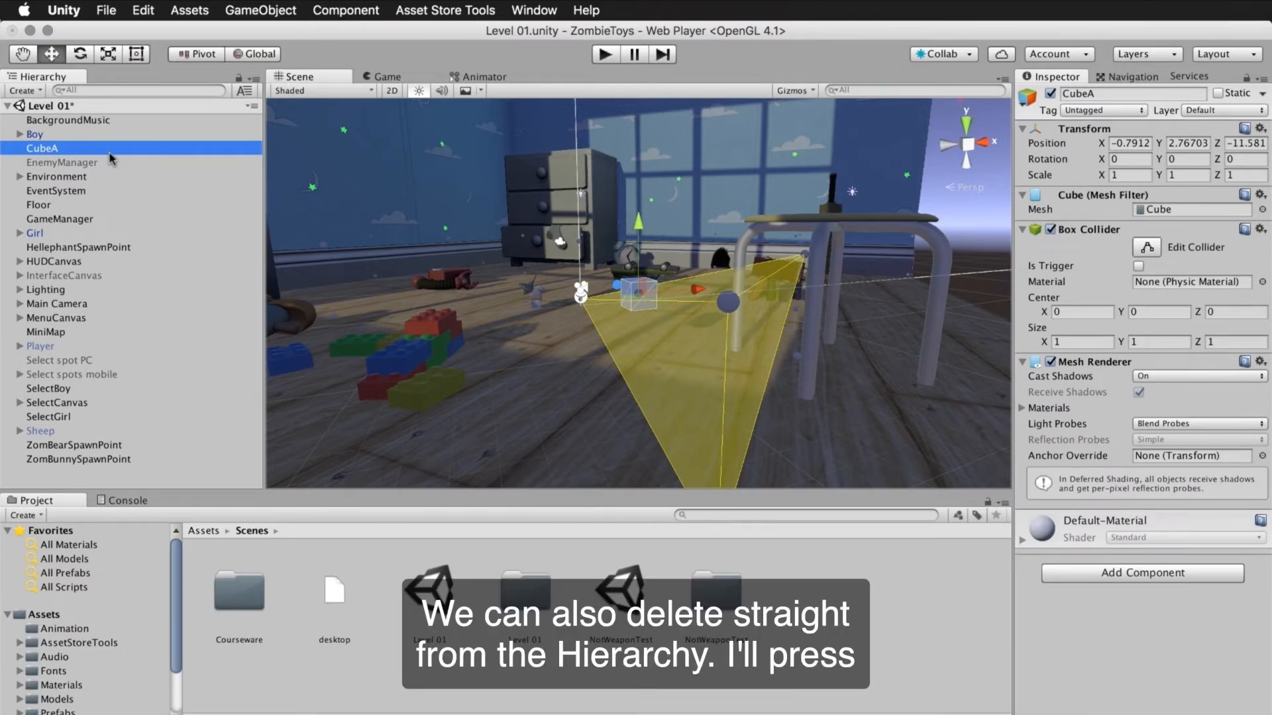
key("Delete")
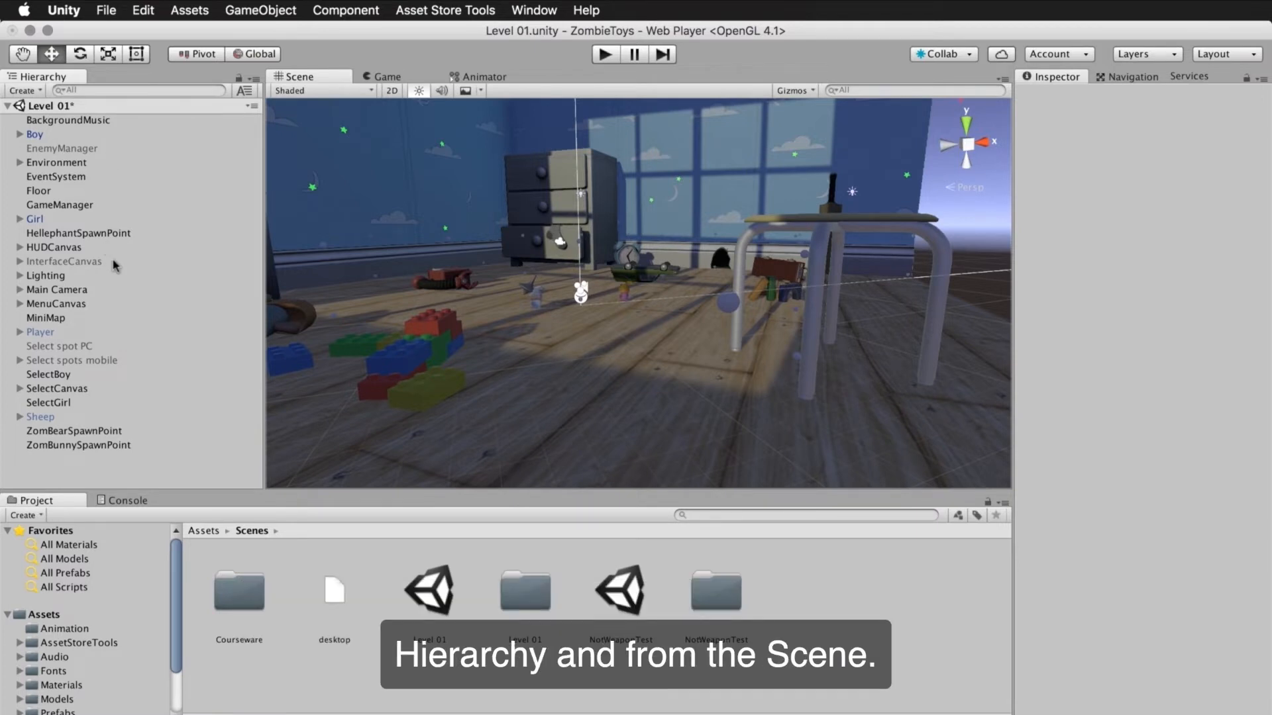
Look through the Hierarchy's editing and object creation commands, including the 3D Object types, without creating anything
right_click(167, 472)
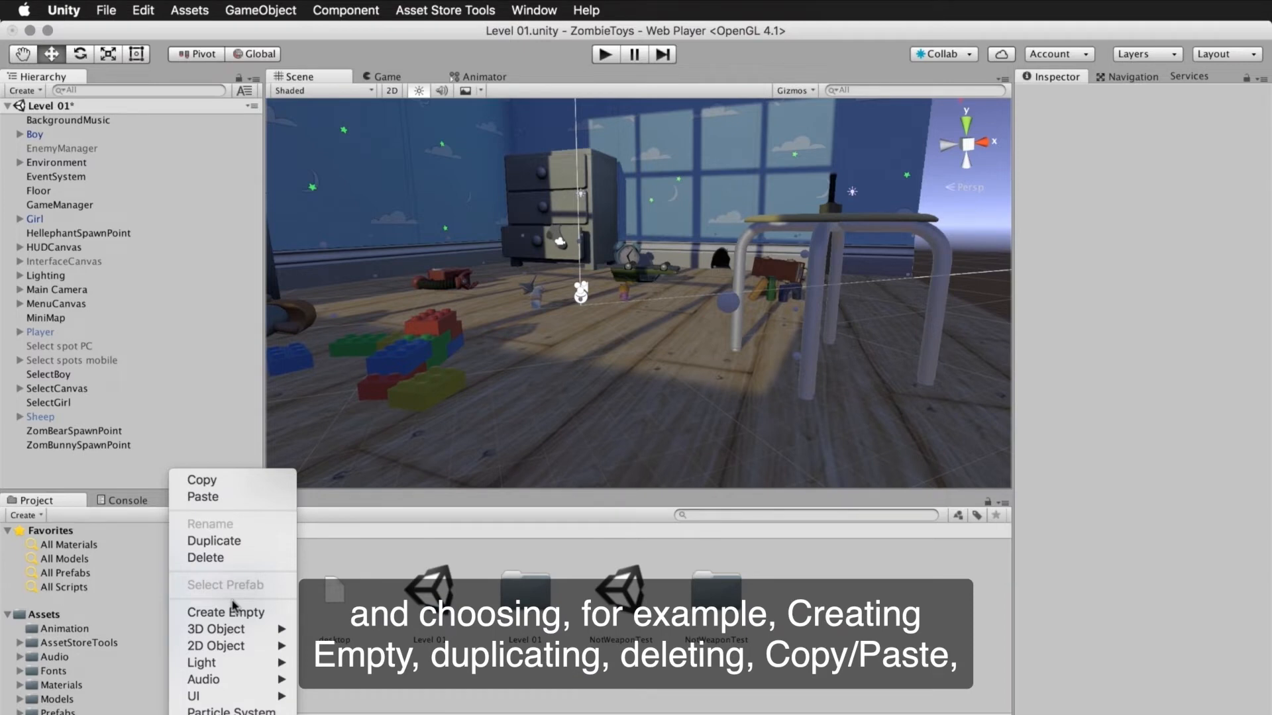
mouse_move(239, 627)
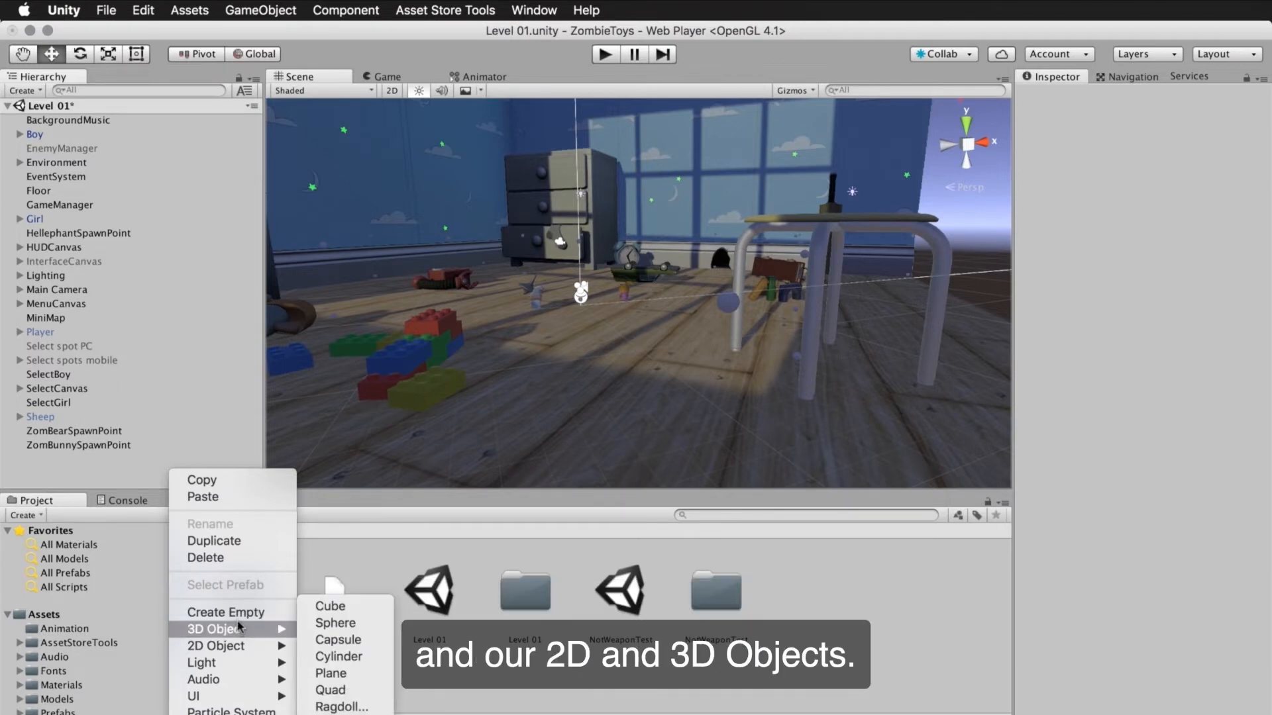
left_click(98, 469)
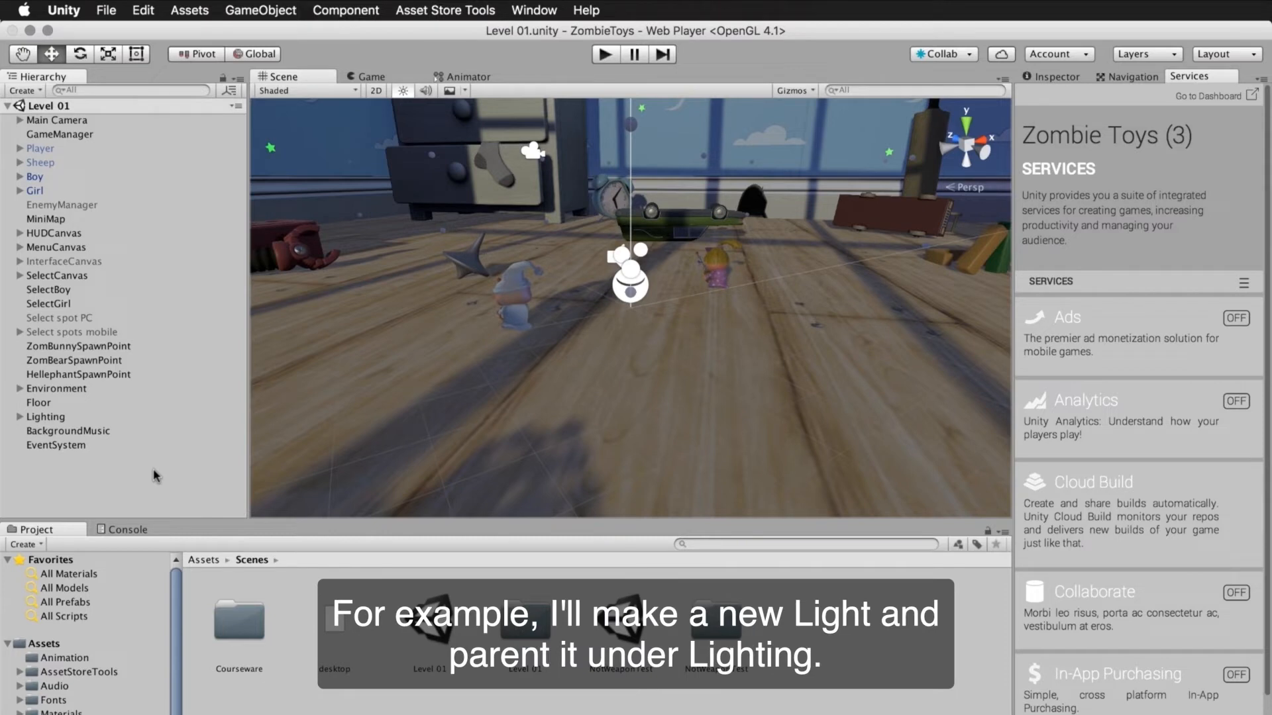
Create a Point Light from the Hierarchy and parent it under the Lighting object
right_click(169, 465)
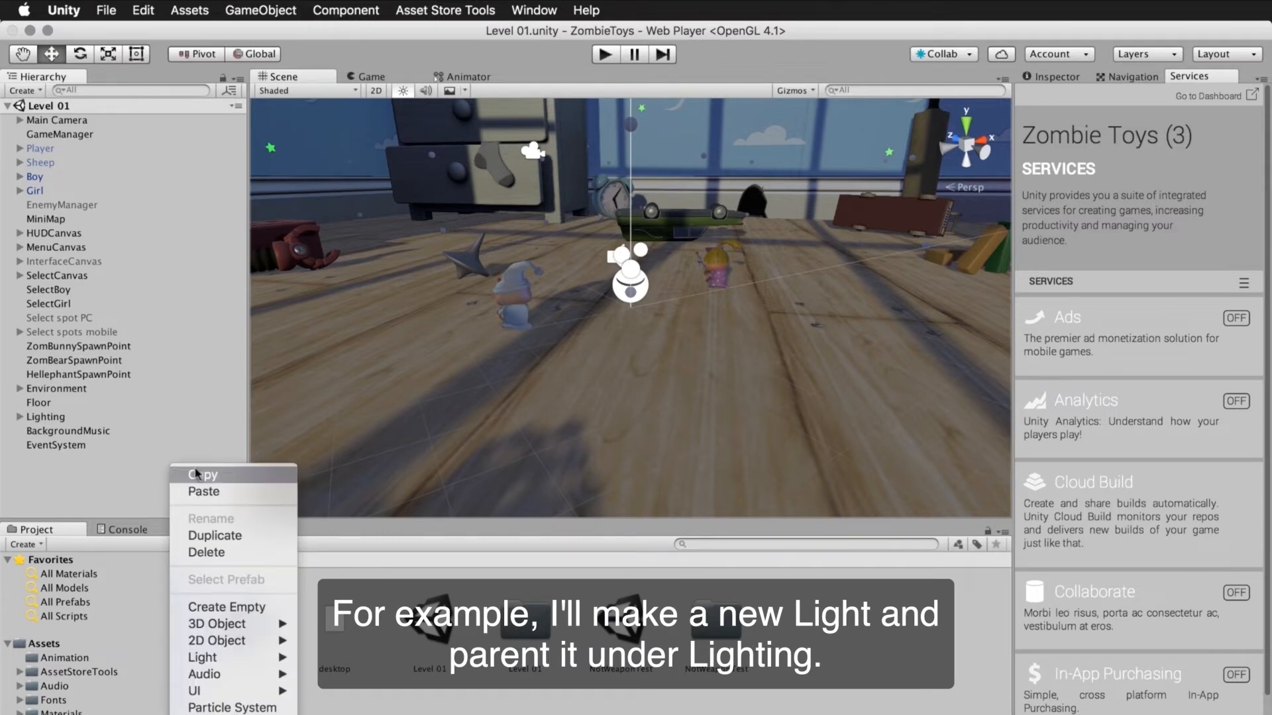
mouse_move(264, 661)
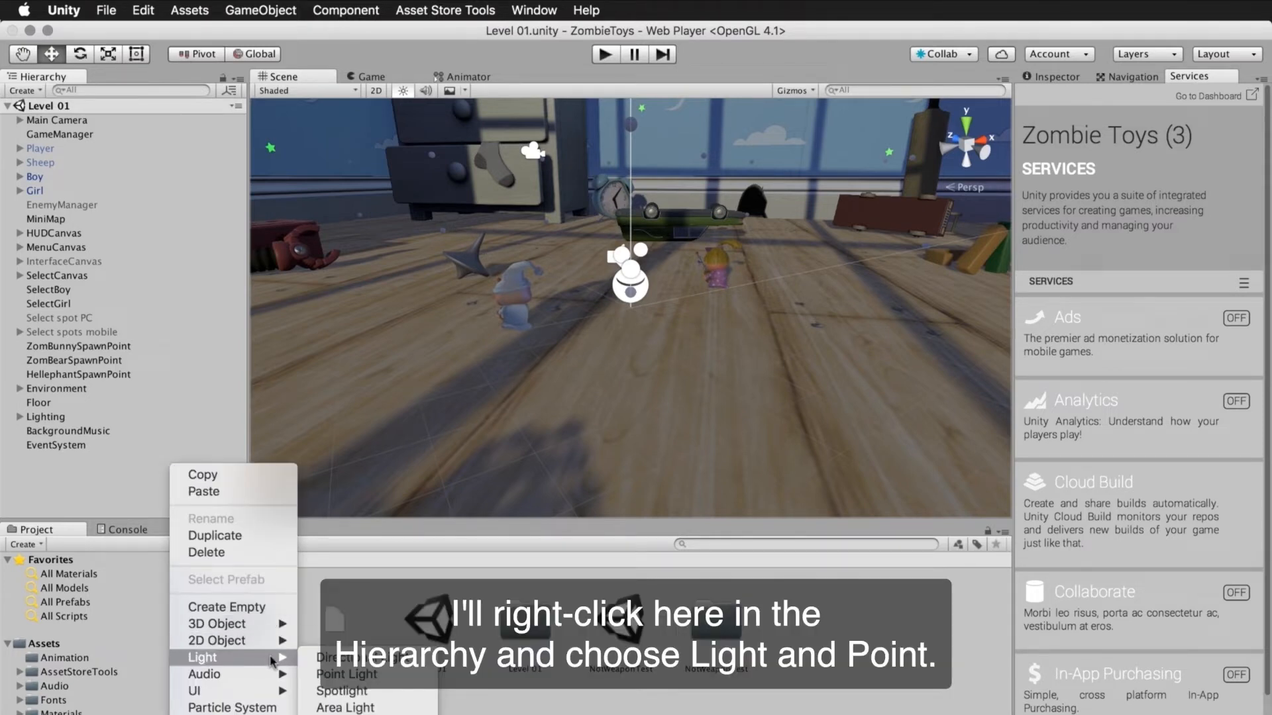
left_click(361, 672)
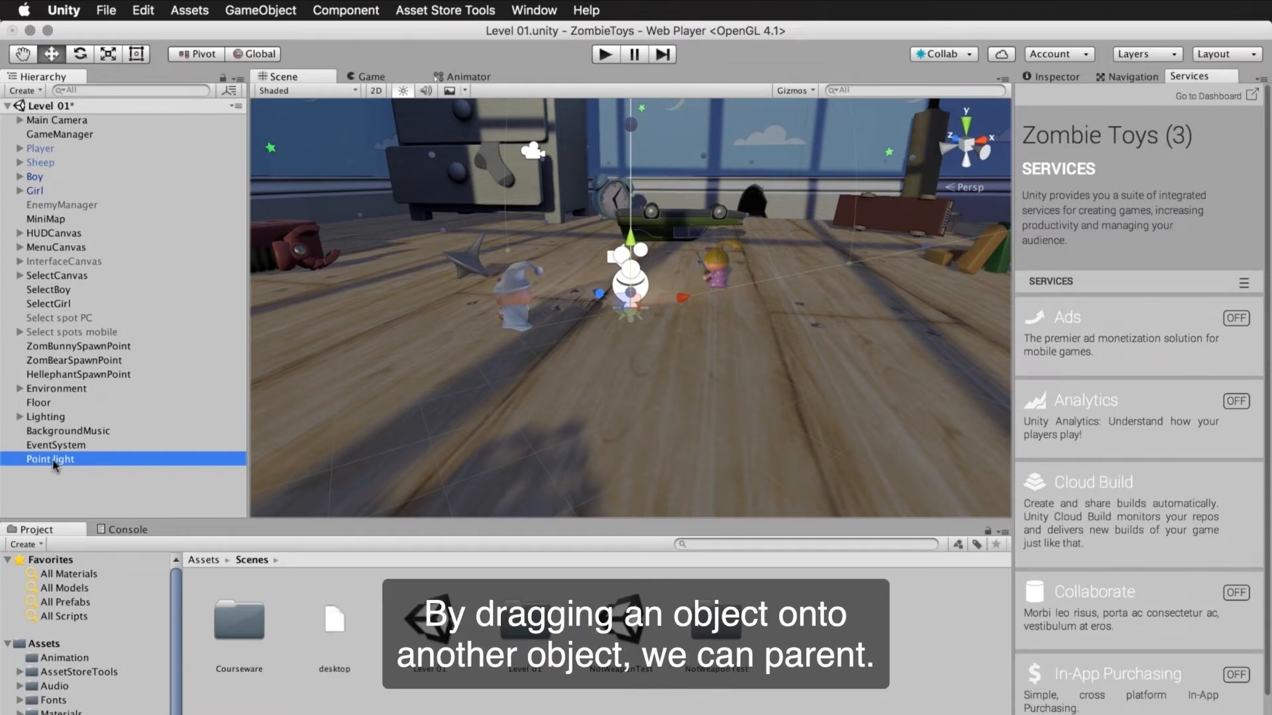
left_click_drag(55, 463, 49, 422)
scroll(240, 439, "down", 2)
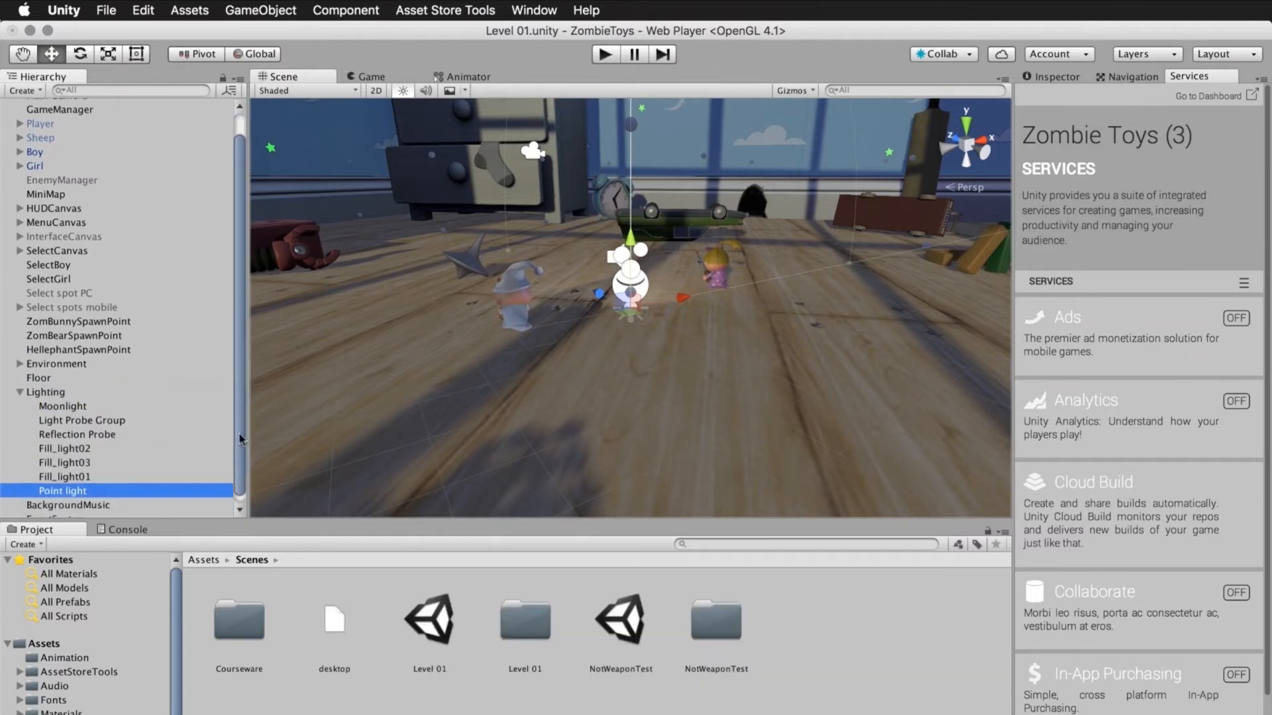
Select the Lighting parent object and show its Transform properties in the Inspector
left_click(39, 386)
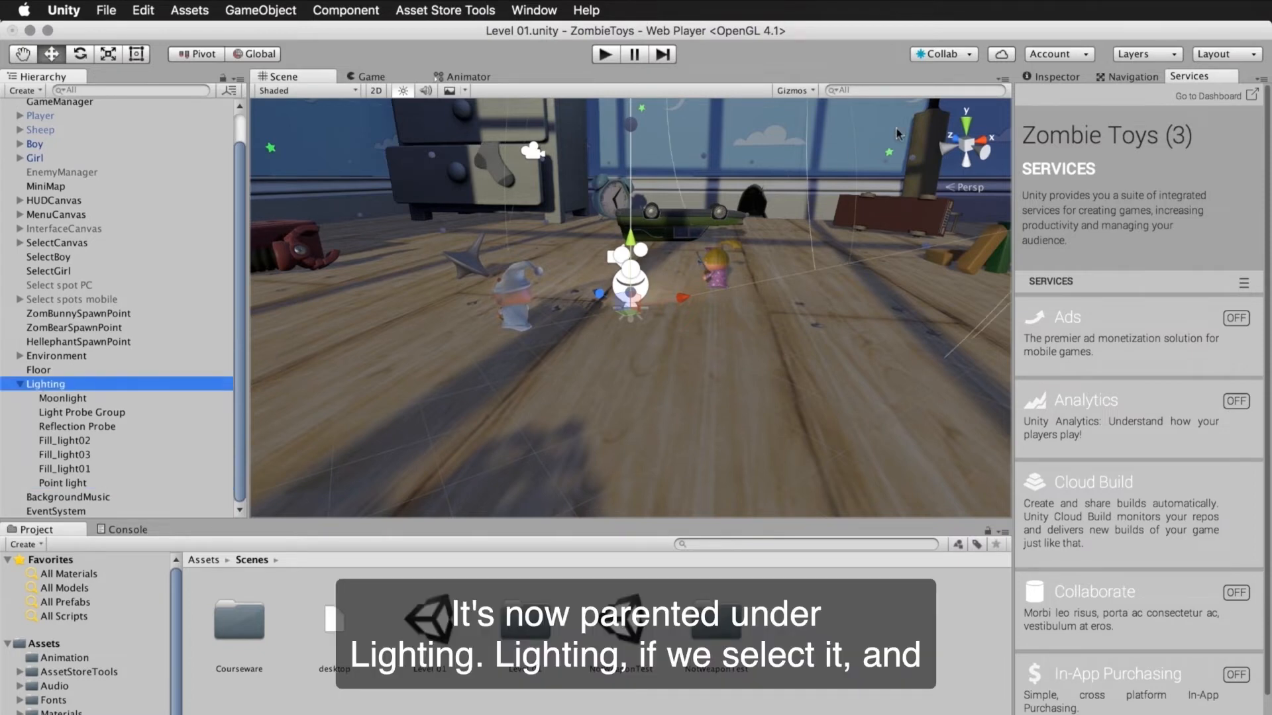
left_click(1064, 78)
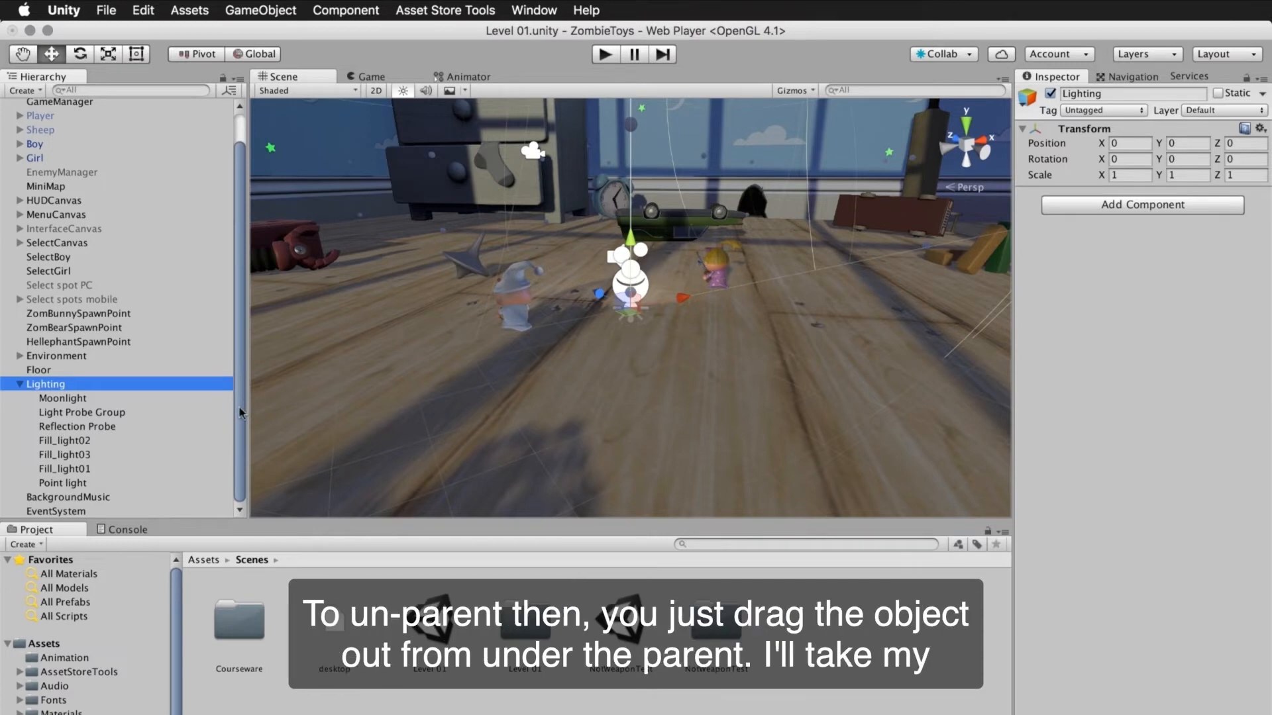
Unparent the Point light from Lighting by placing it between BackgroundMusic and EventSystem, and delete it
left_click(54, 484)
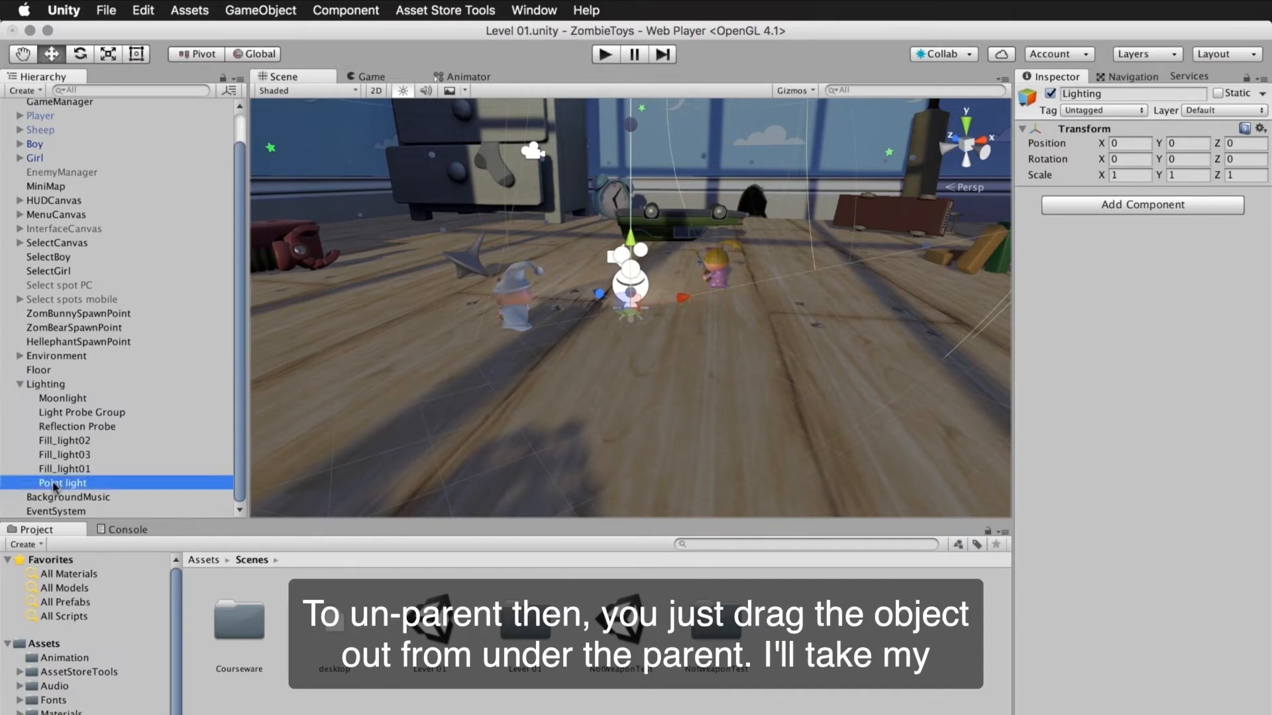
left_click_drag(54, 486, 57, 507)
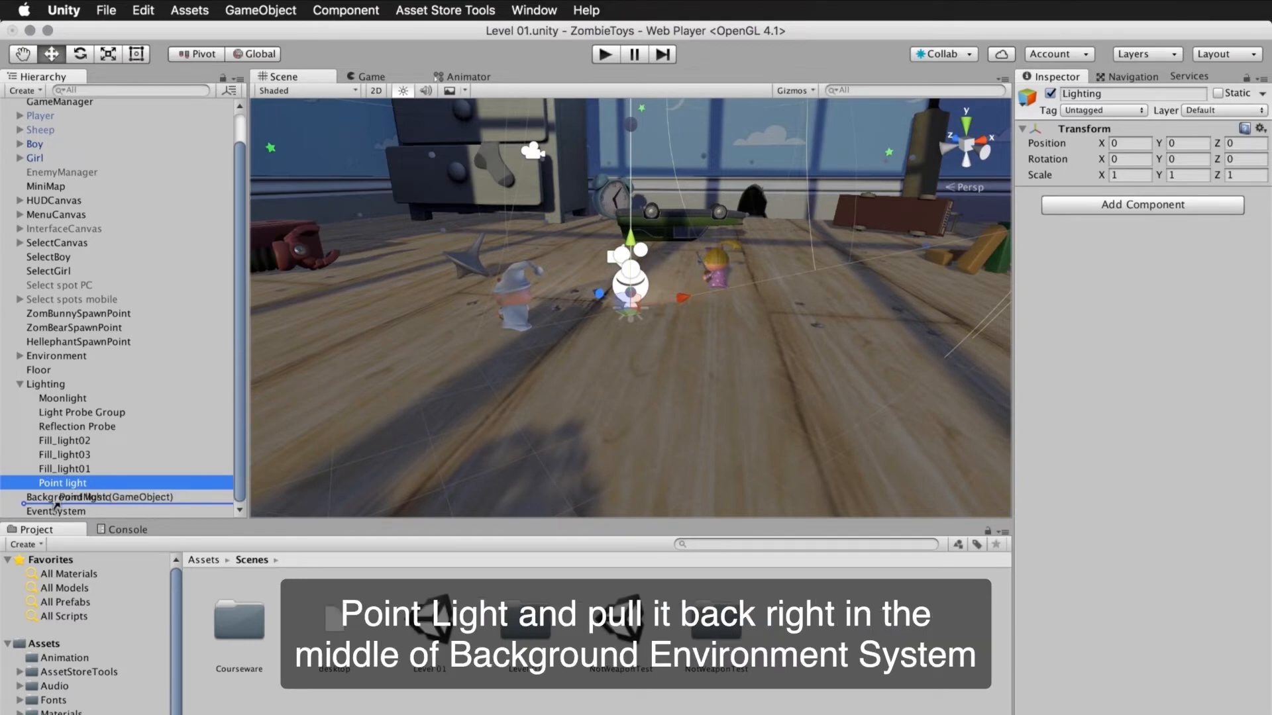
left_click_drag(57, 506, 57, 504)
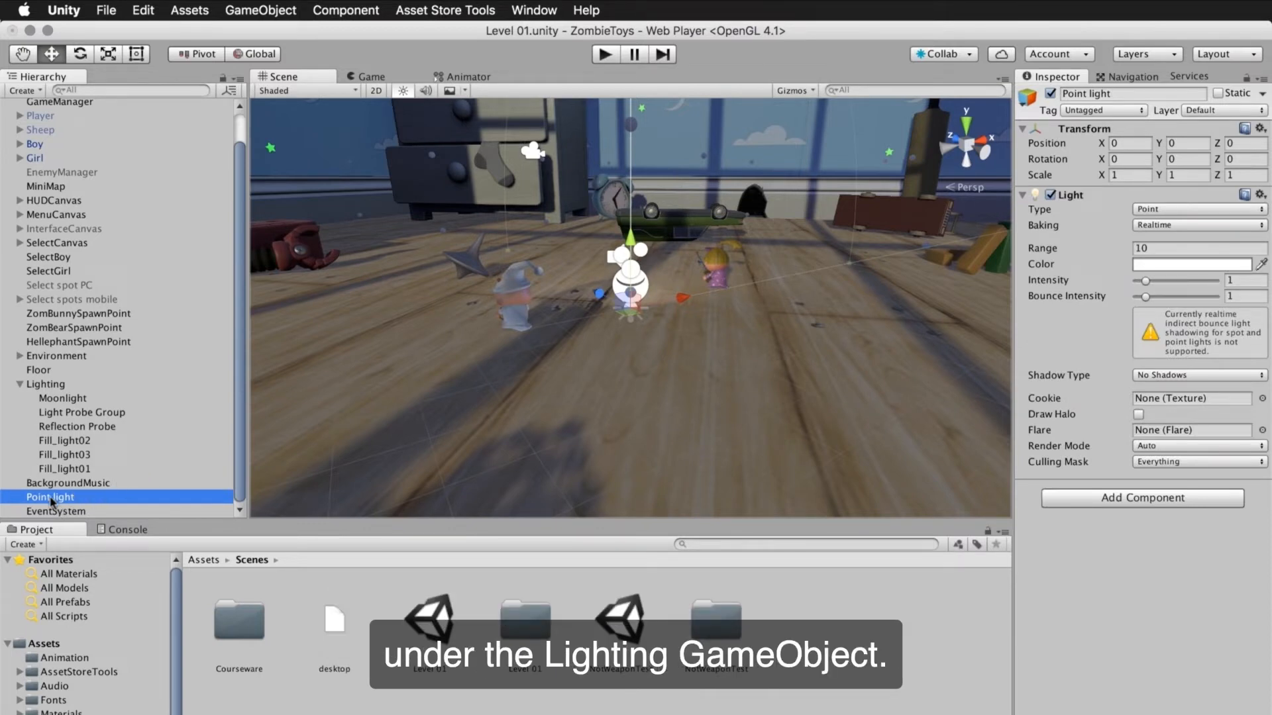
key("super+BackSpace")
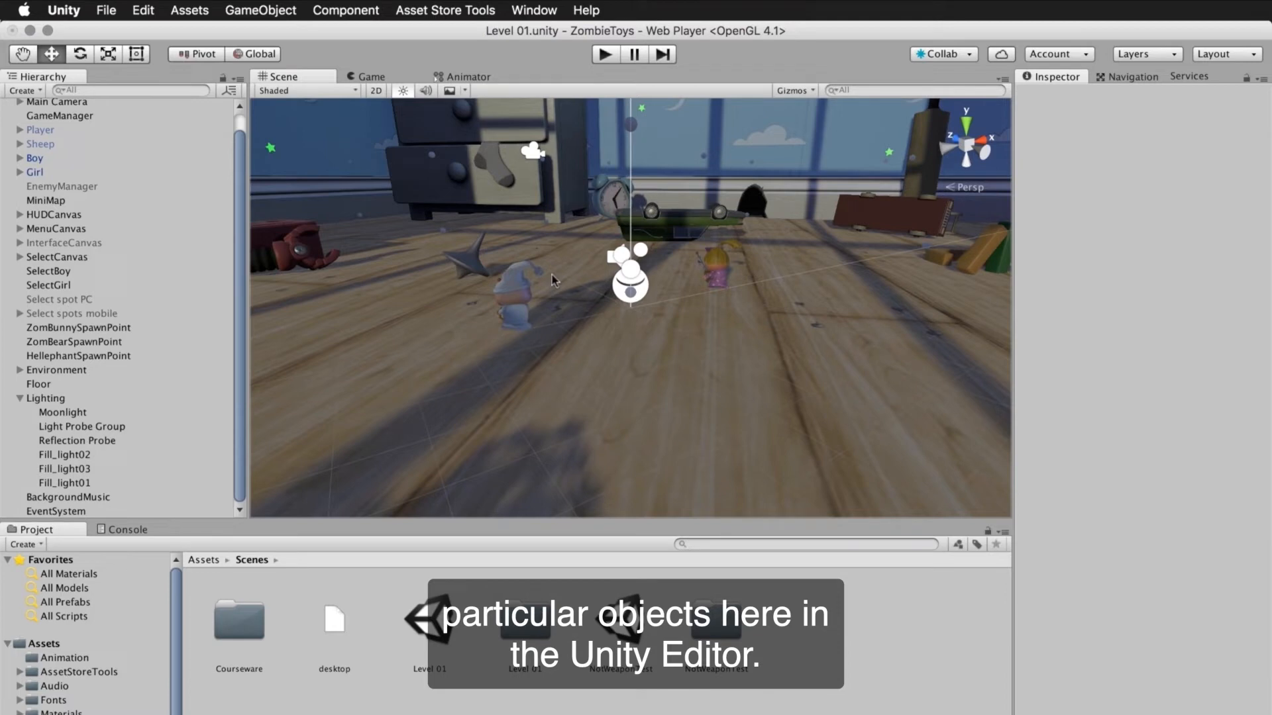
Select the drawers in the Scene view and examine their renderer, colliders and the expanded DrawersMaterial properties in the Inspector
left_click(526, 200)
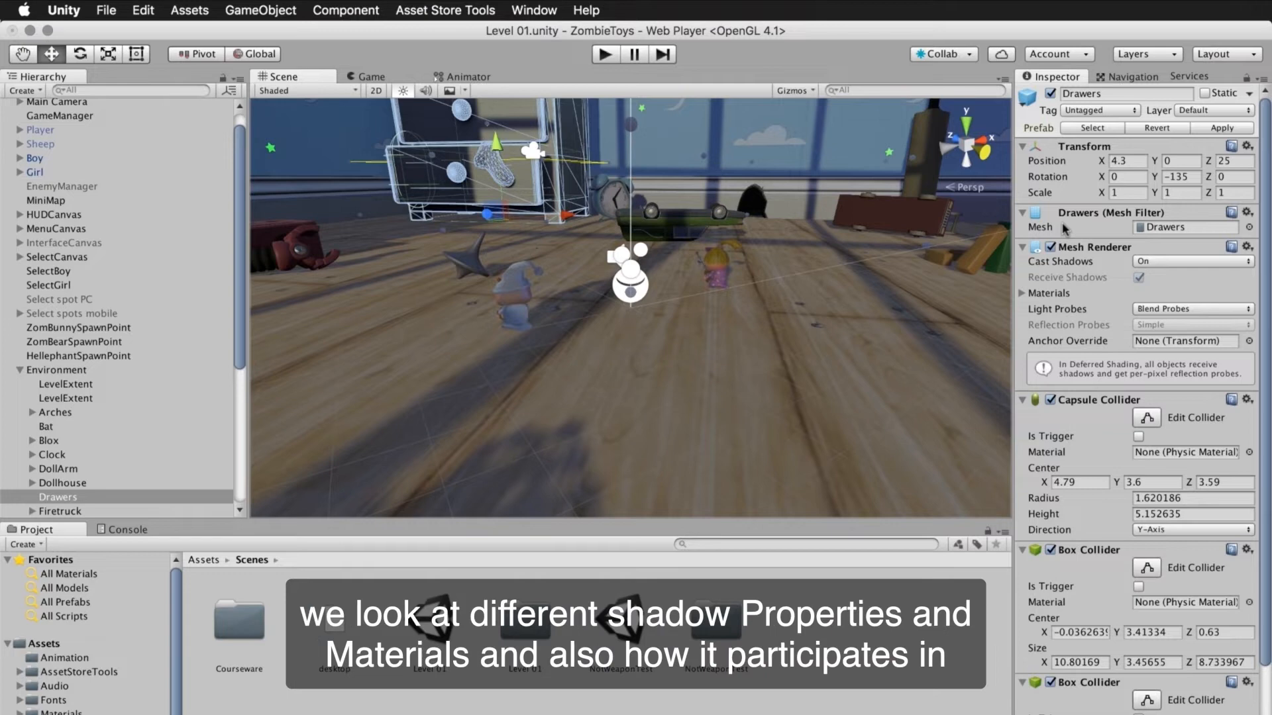
scroll(1064, 229, "down", 4)
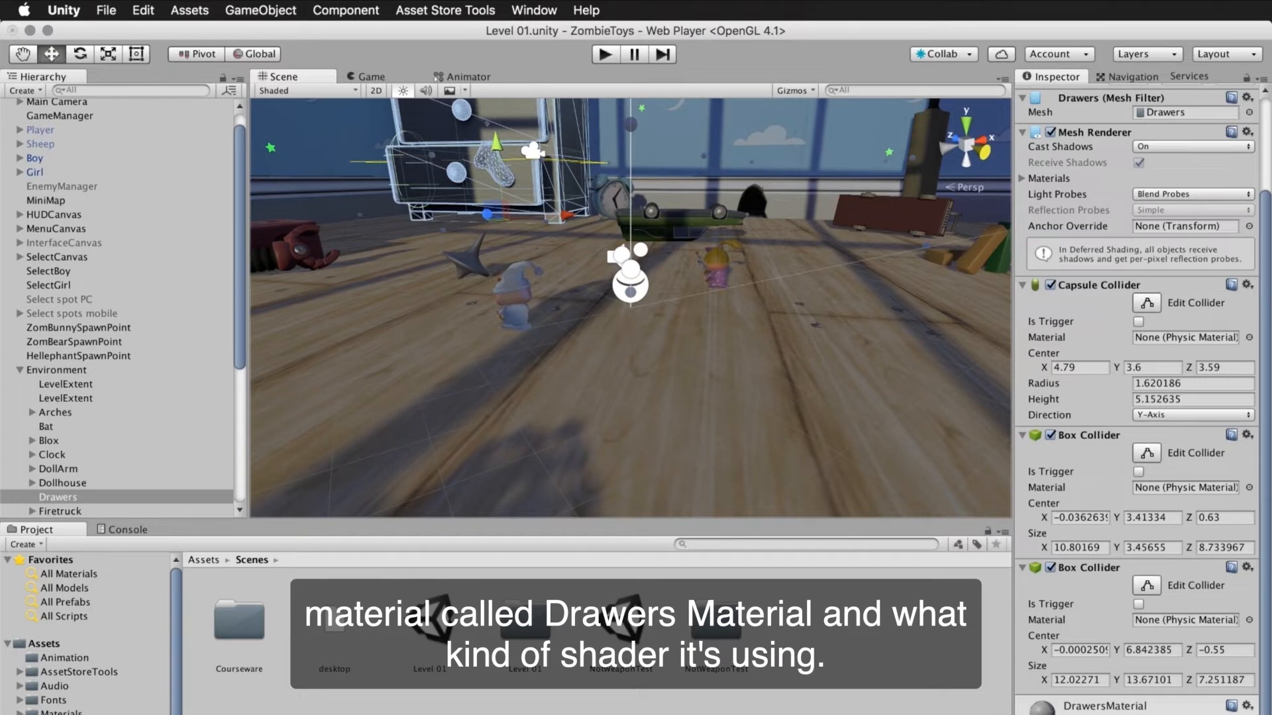
left_click(1022, 714)
scroll(1039, 573, "down", 6)
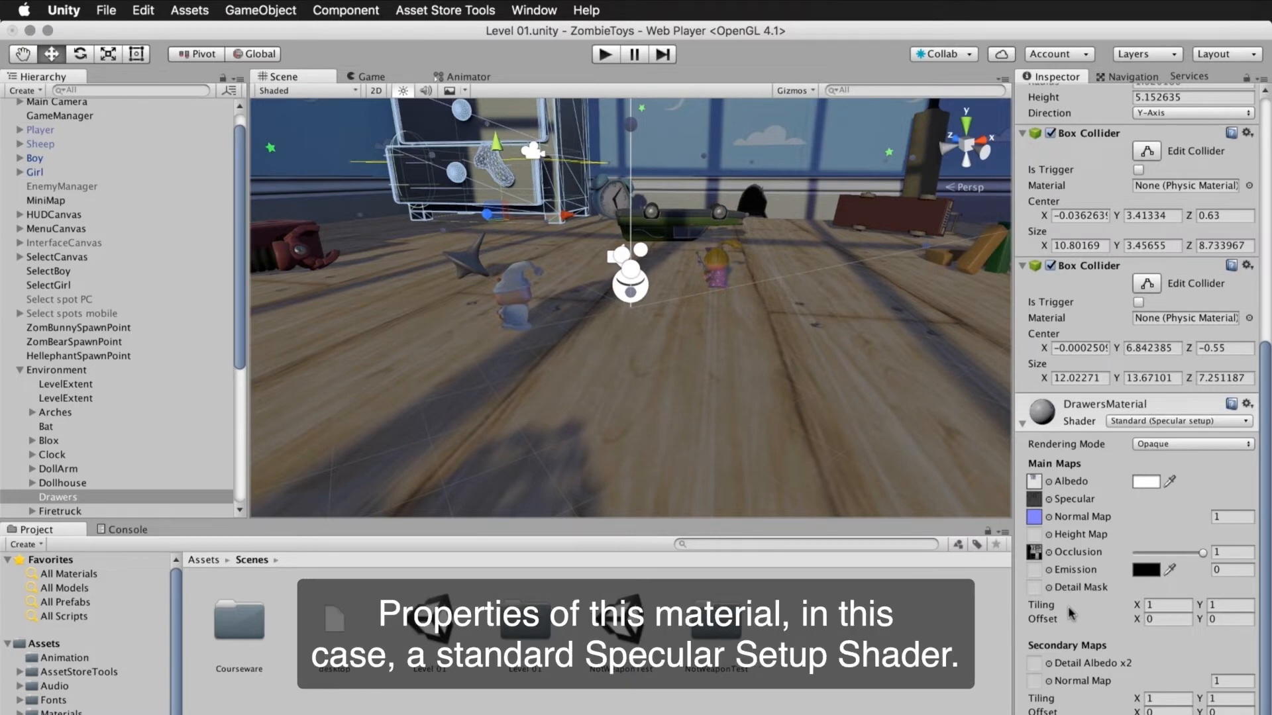
scroll(1053, 530, "up", 10)
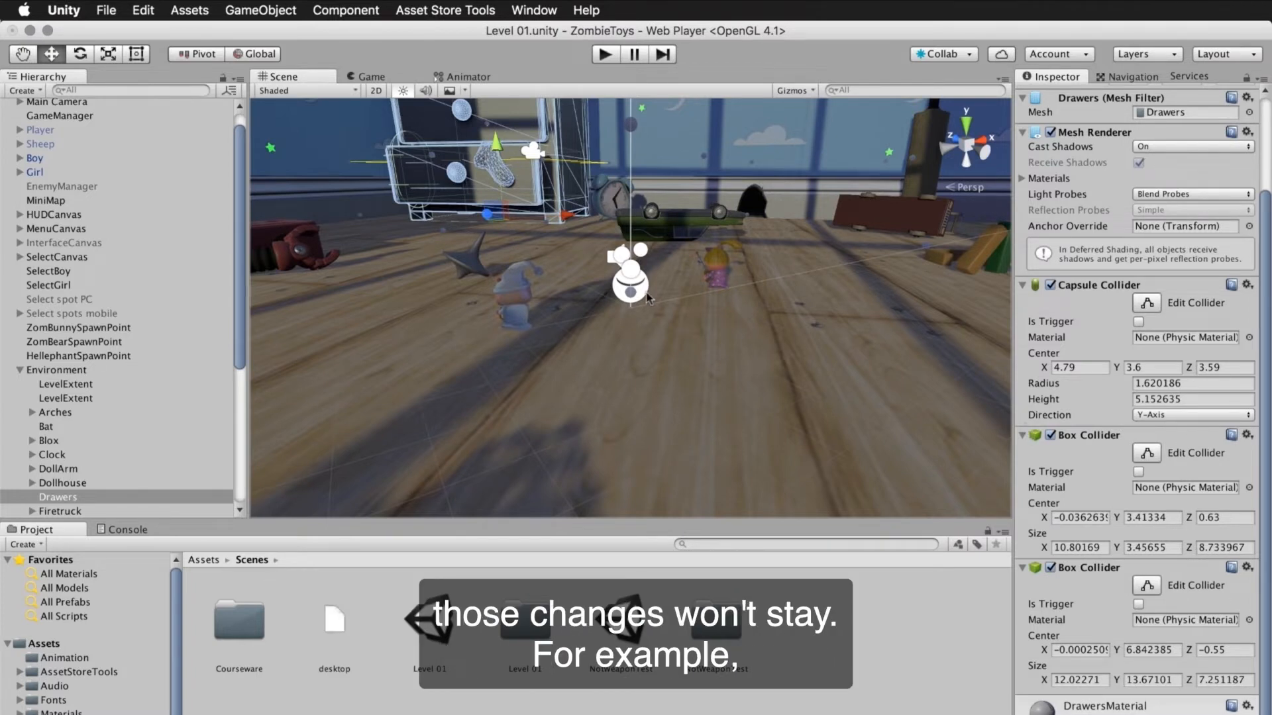
Run the game in the Game view, set the Drawers Capsule Collider's Center X to 6, and stop the game
left_click(370, 77)
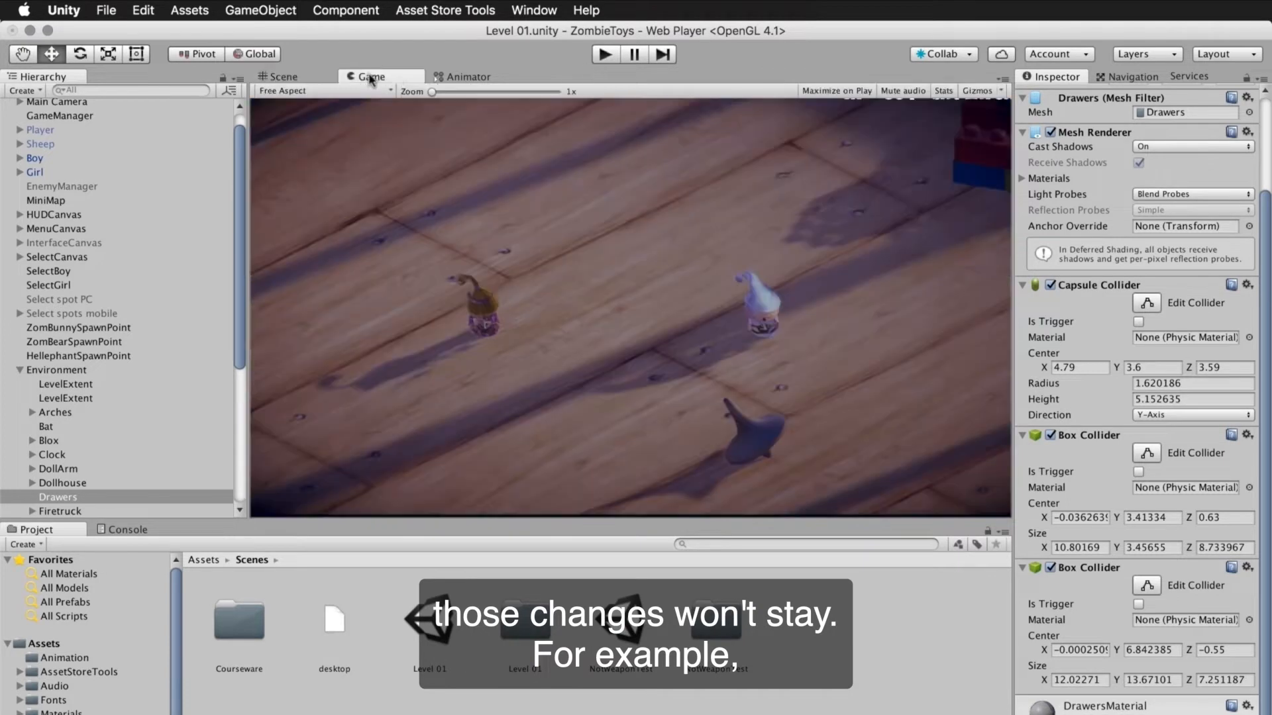
left_click(603, 55)
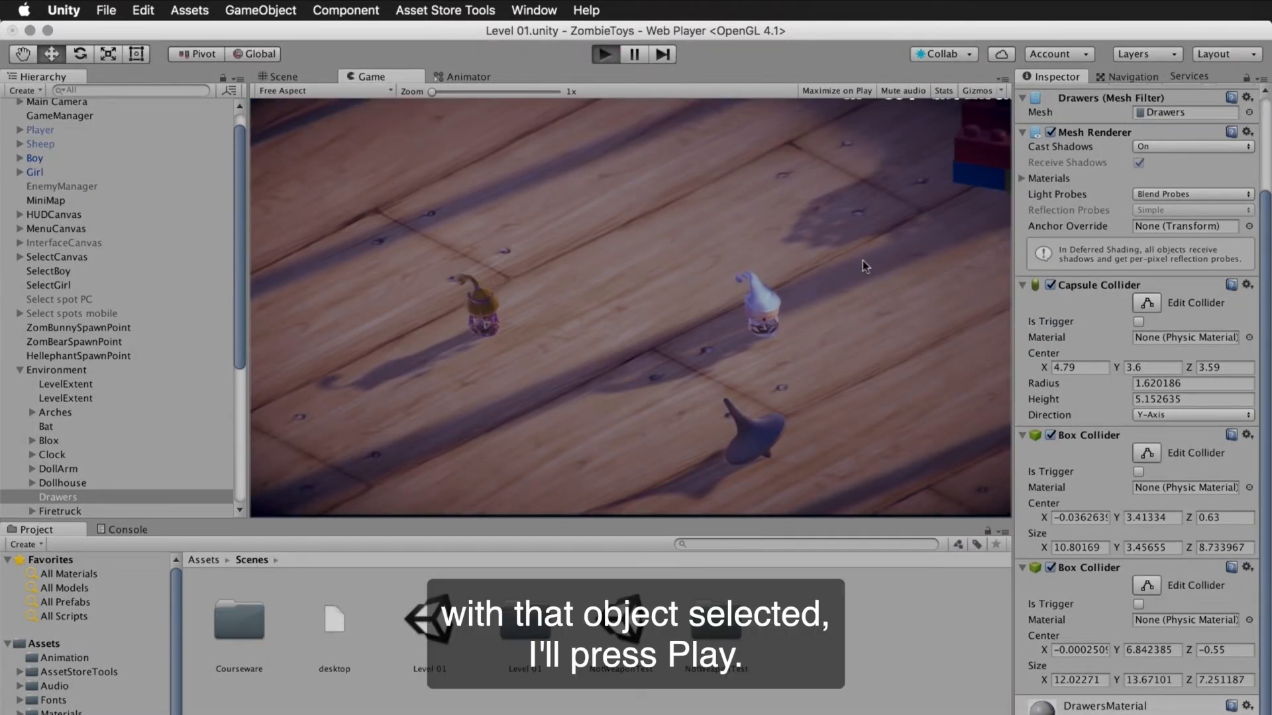
left_click(1085, 366)
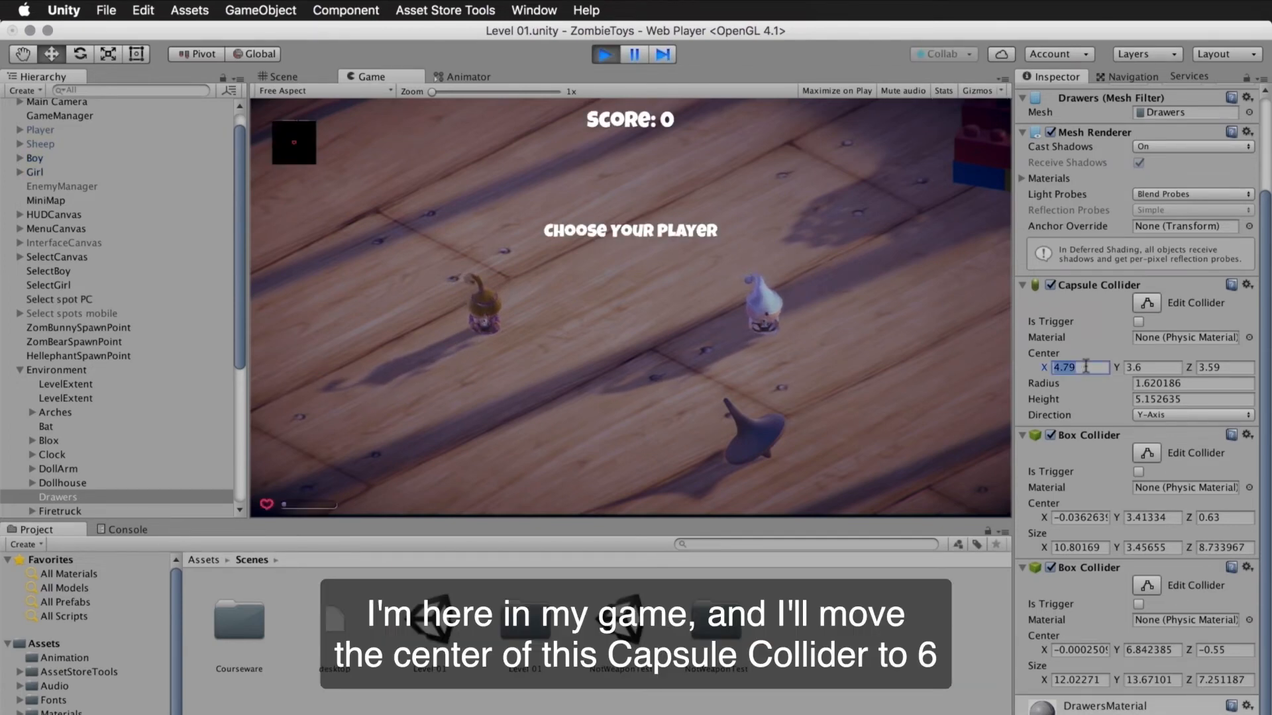
type("6")
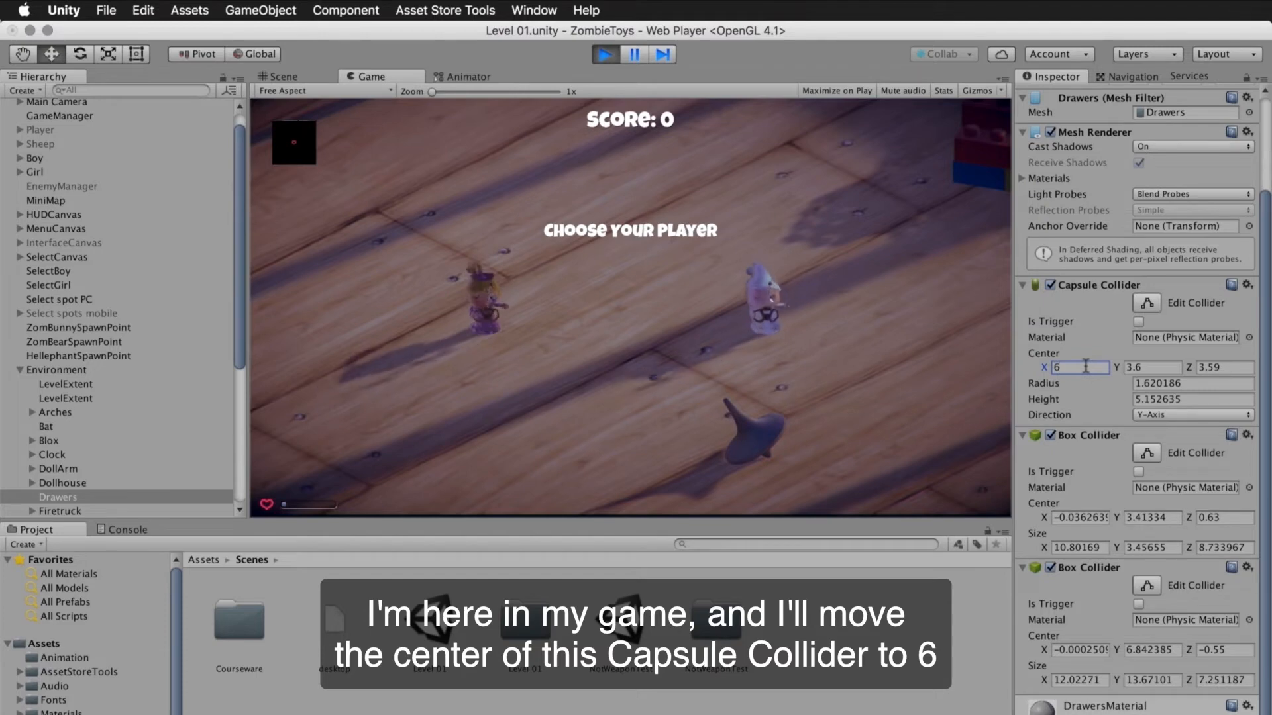
left_click(608, 58)
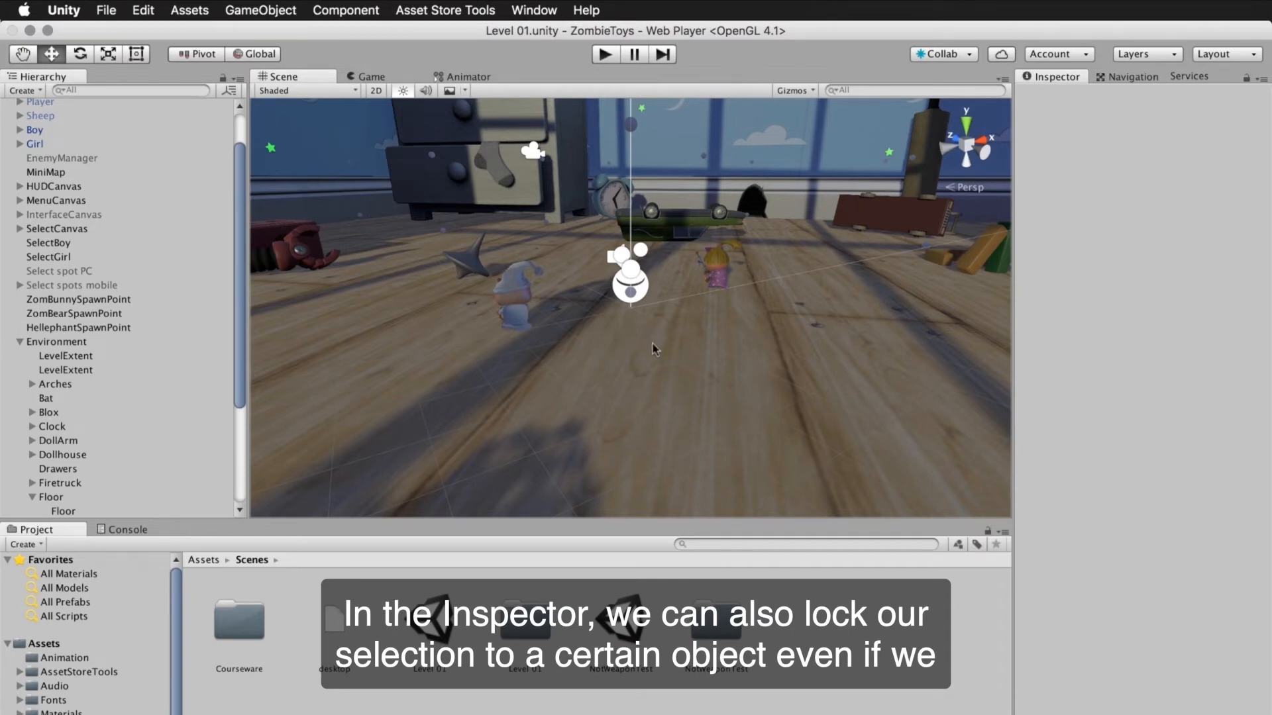
Lock the Inspector on the floor while selecting DollArm and EnemyManager, and unlock it to show EnemyManager
left_click(710, 357)
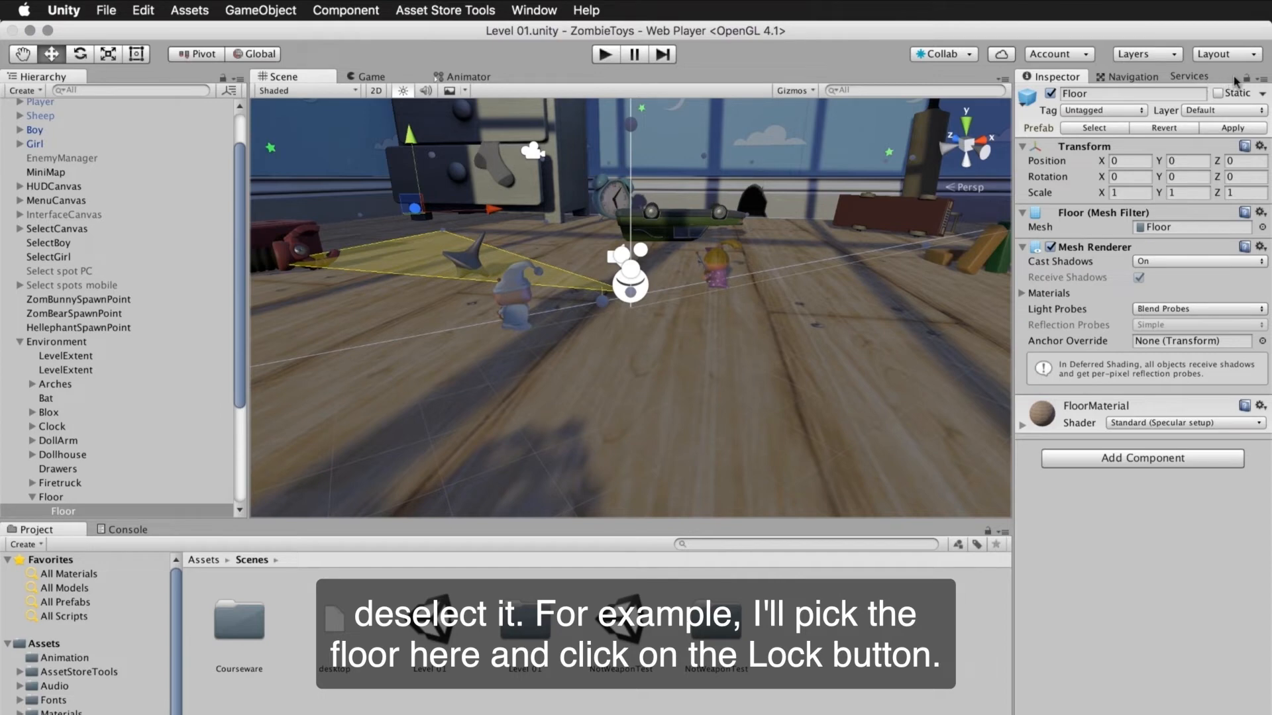
left_click(98, 441)
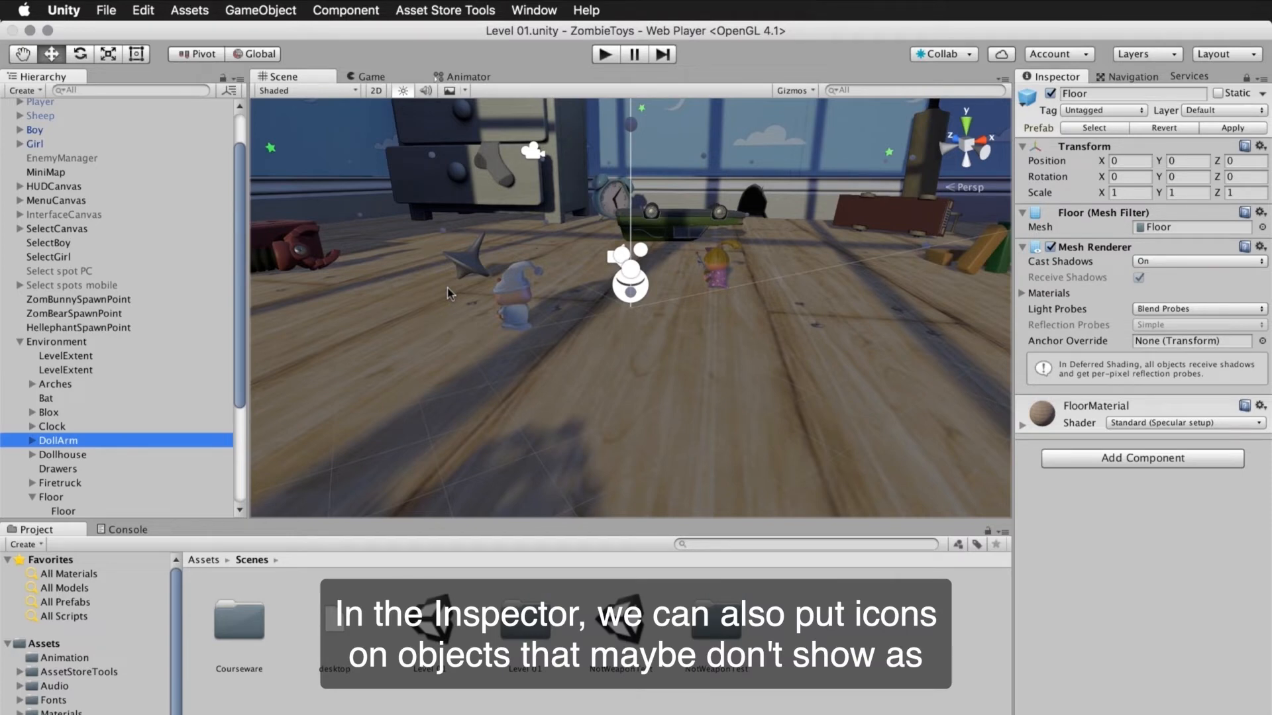
left_click(78, 159)
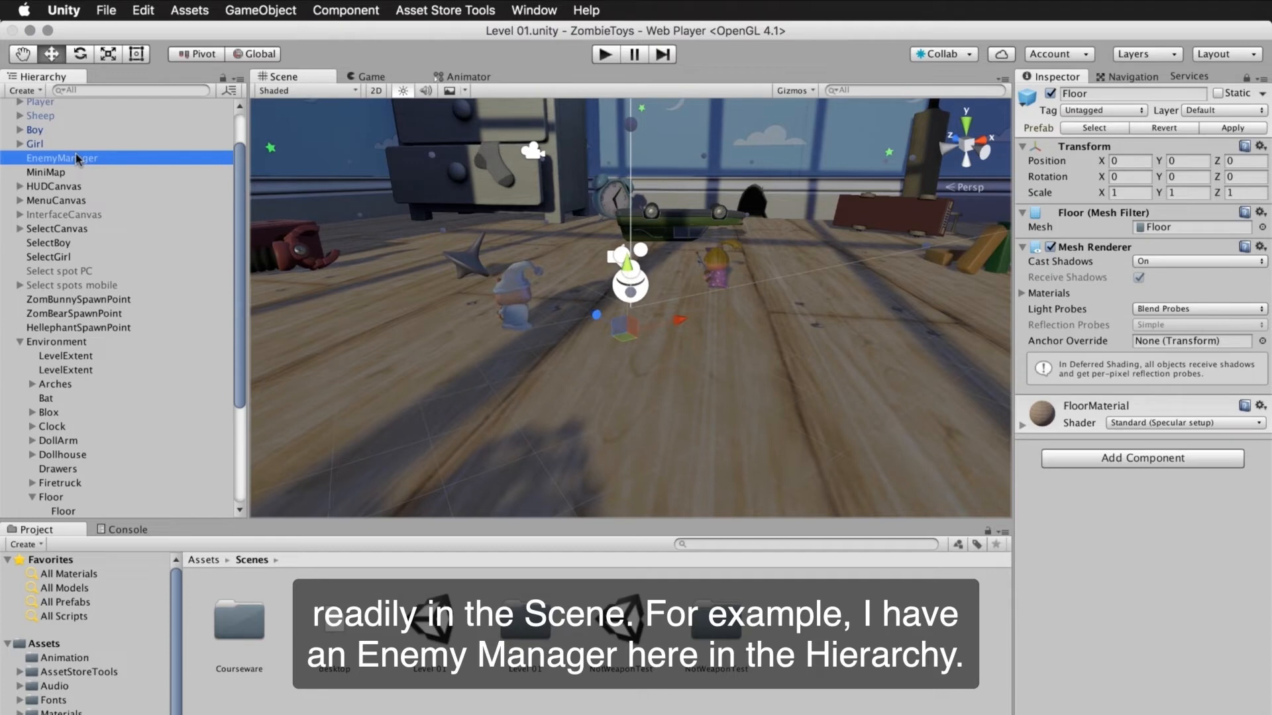
left_click(1246, 78)
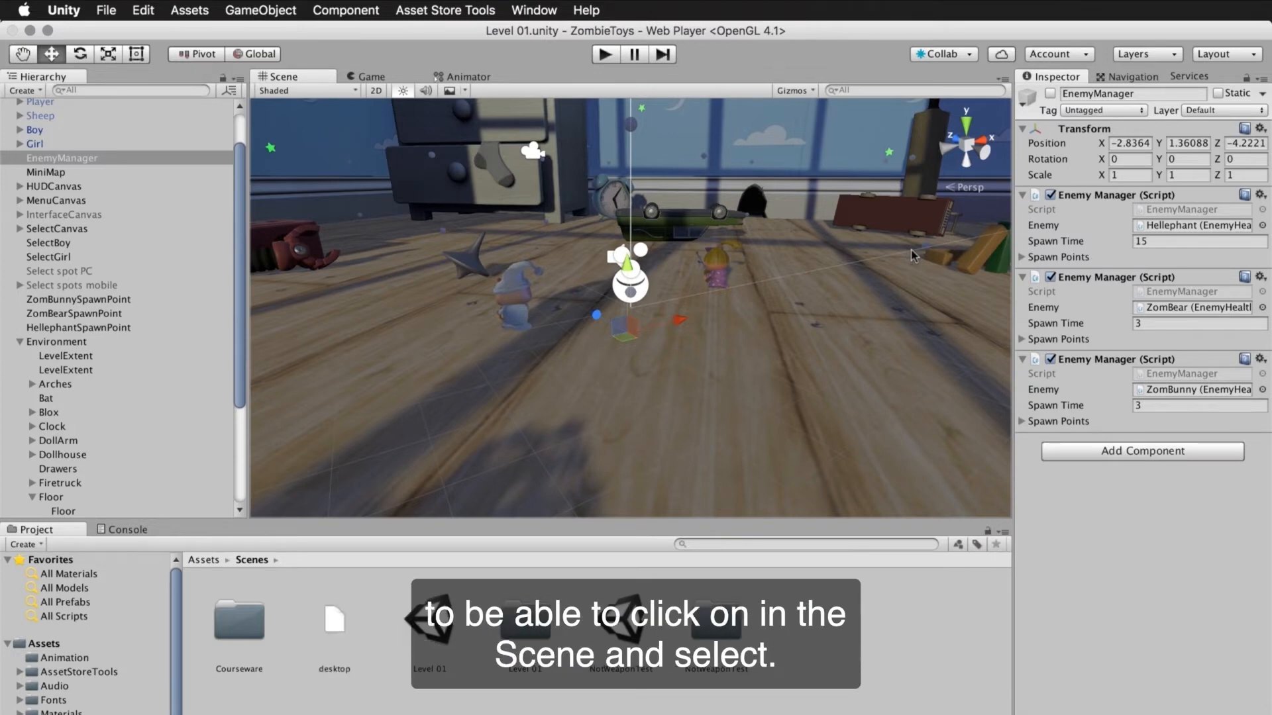
Assign an orange capsule icon to EnemyManager and activate the object, selecting the floor to check the icon in the Scene view
scroll(902, 200, "down", 3)
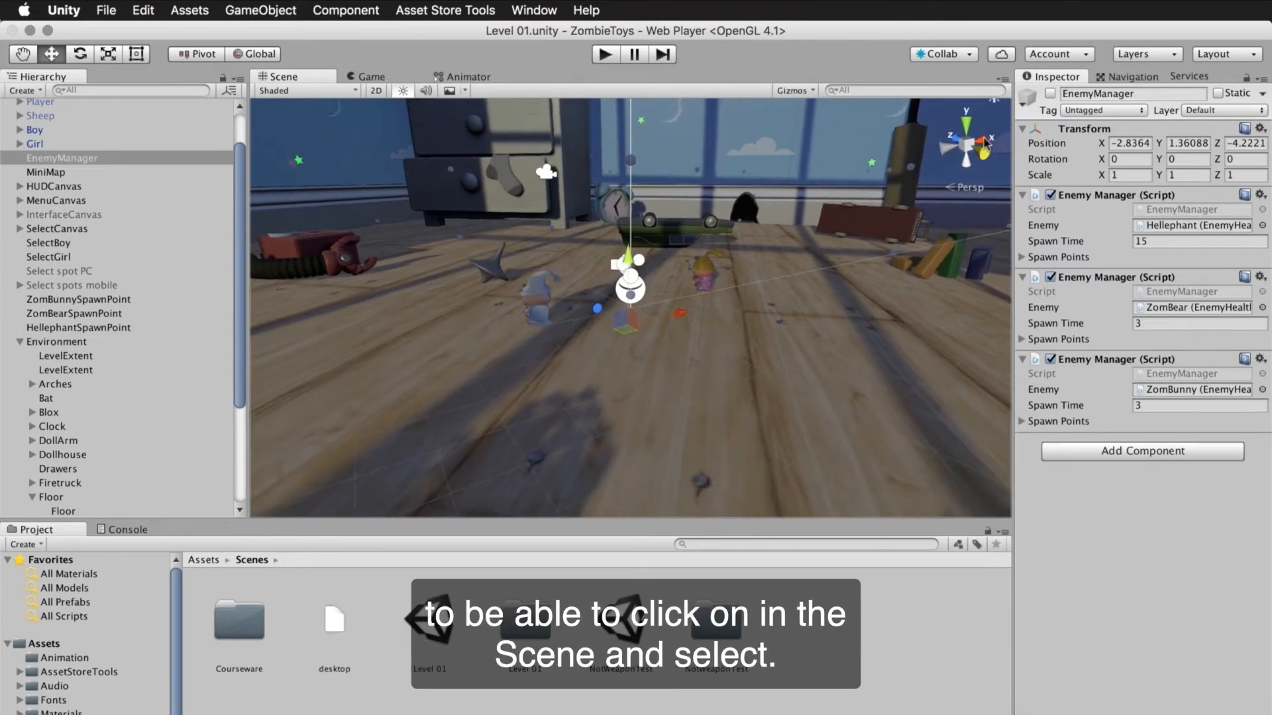
left_click(1025, 103)
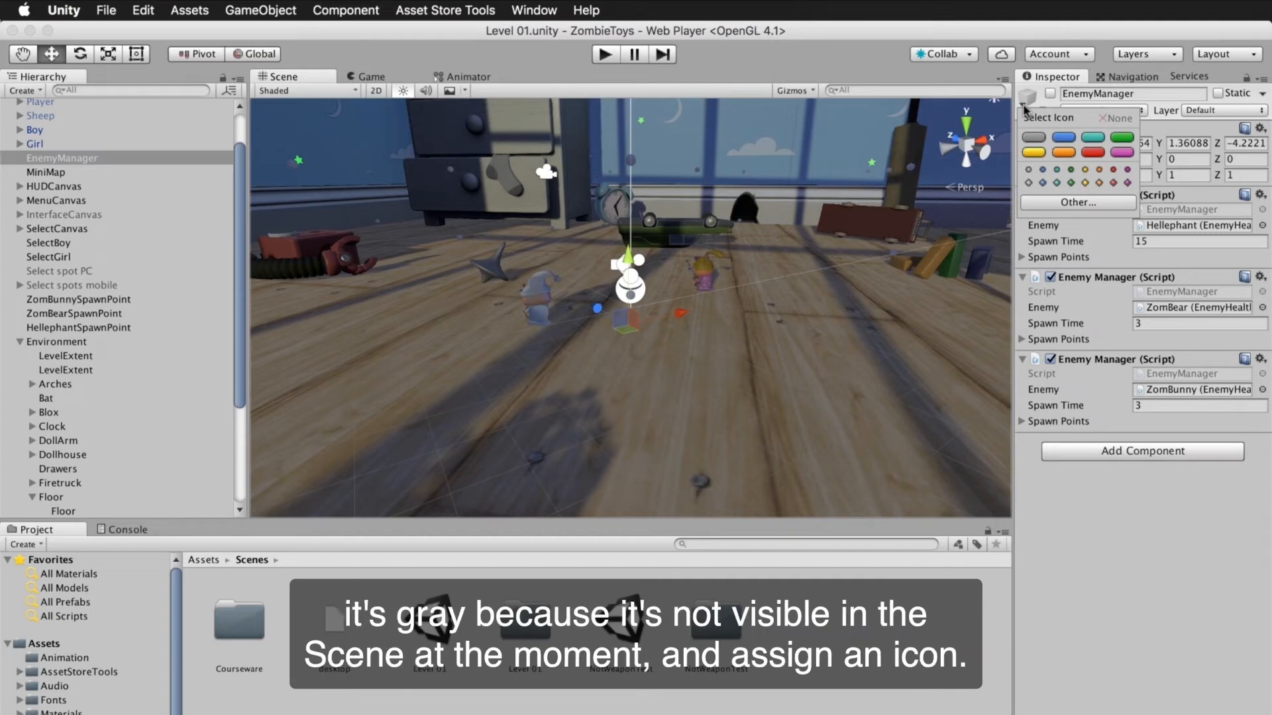
left_click(1062, 153)
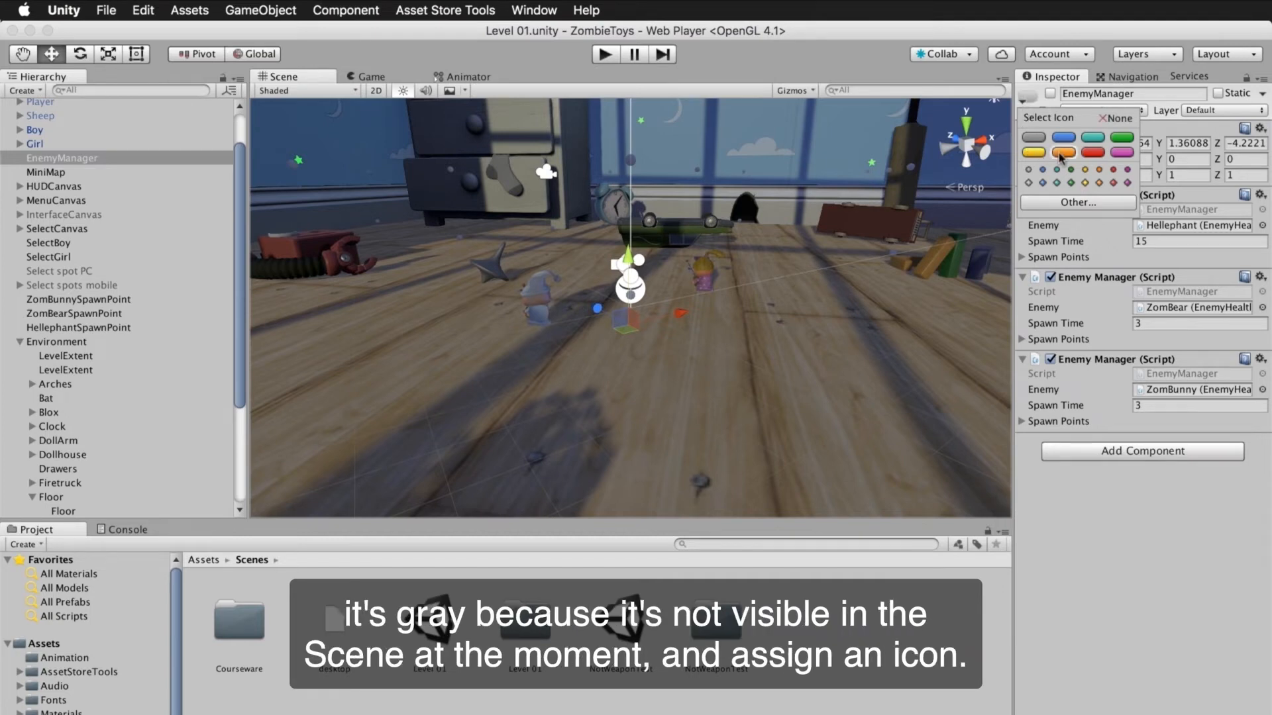
left_click(1050, 93)
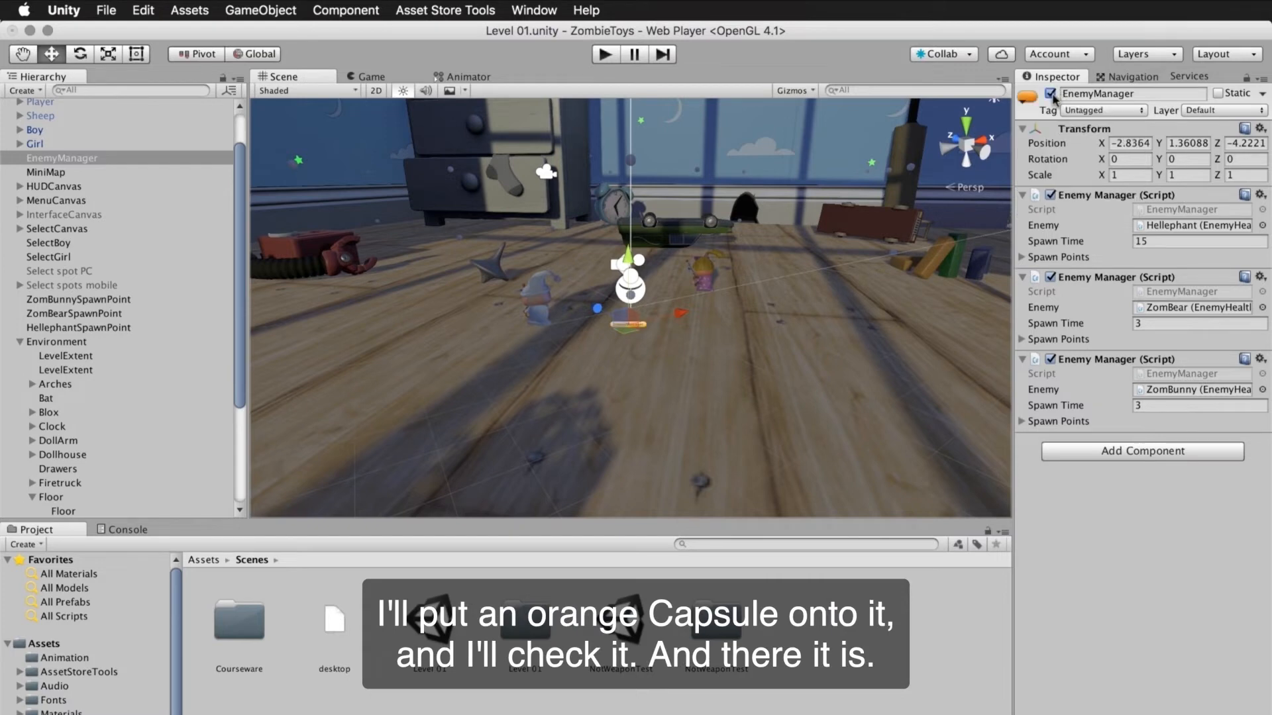
left_click(739, 378)
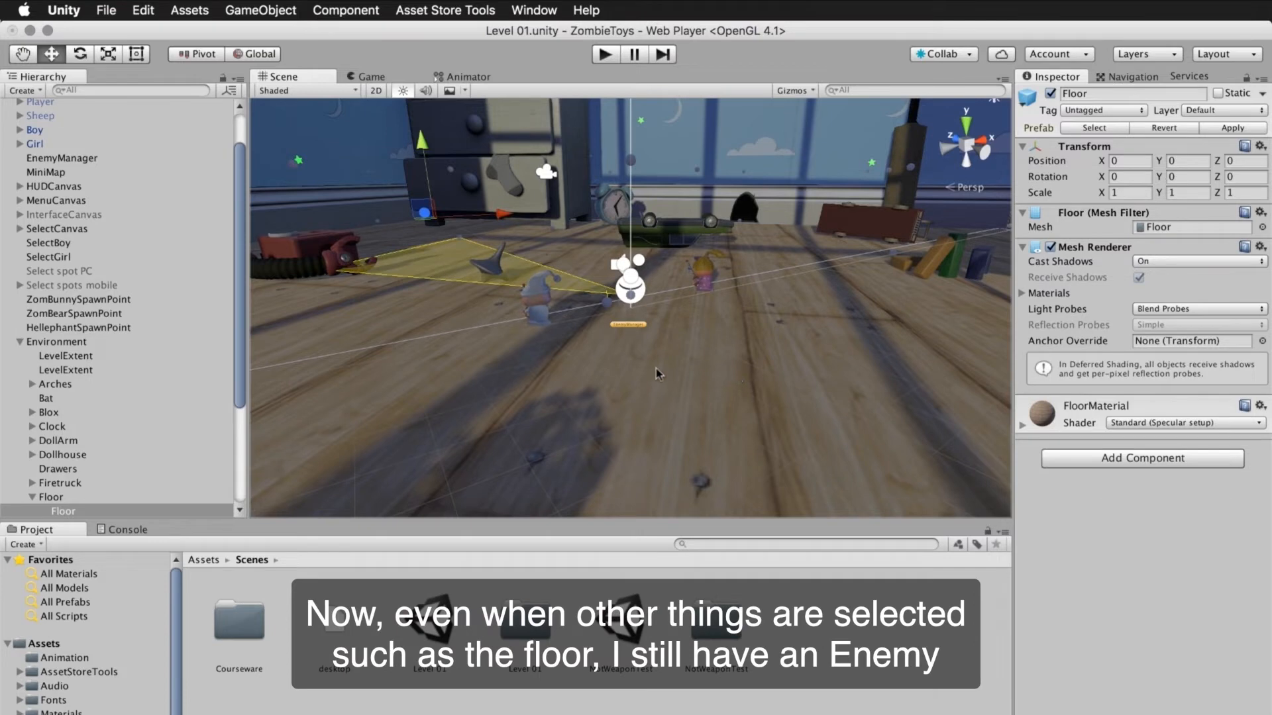
Select EnemyManager by its orange icon in the Scene view and examine its icon choices, including the custom texture picker
left_click(635, 327)
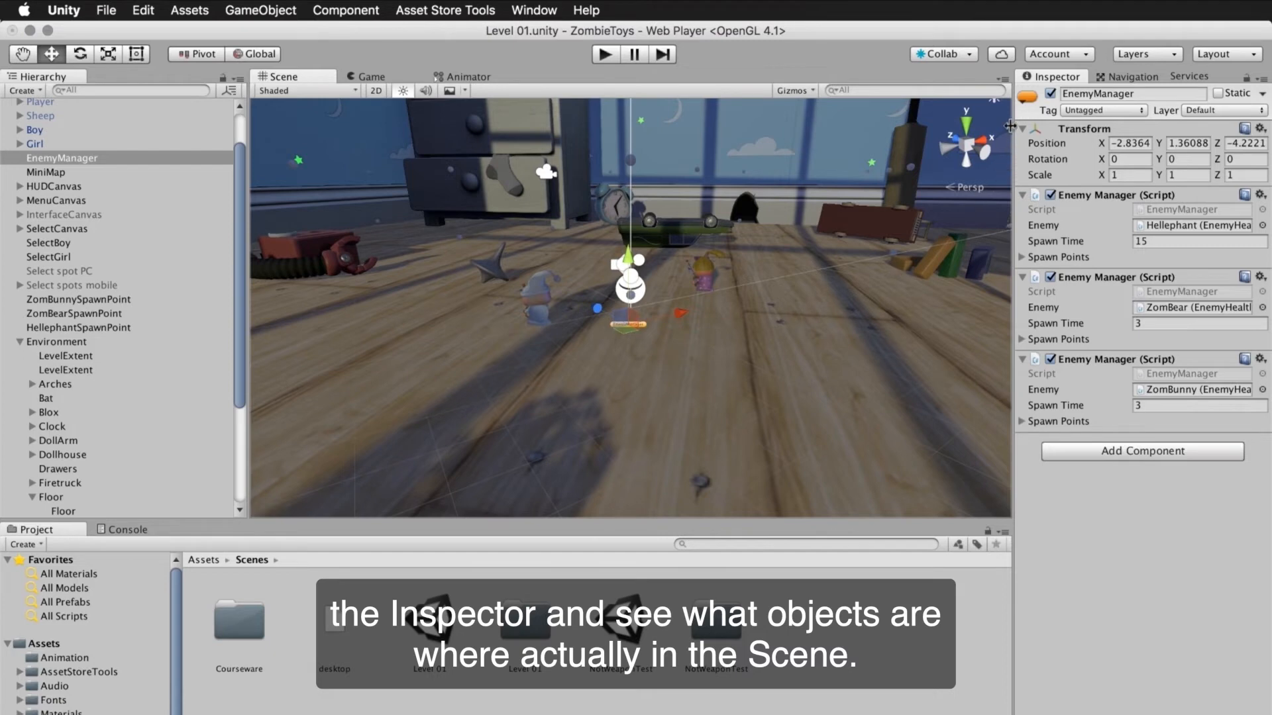
left_click(1026, 98)
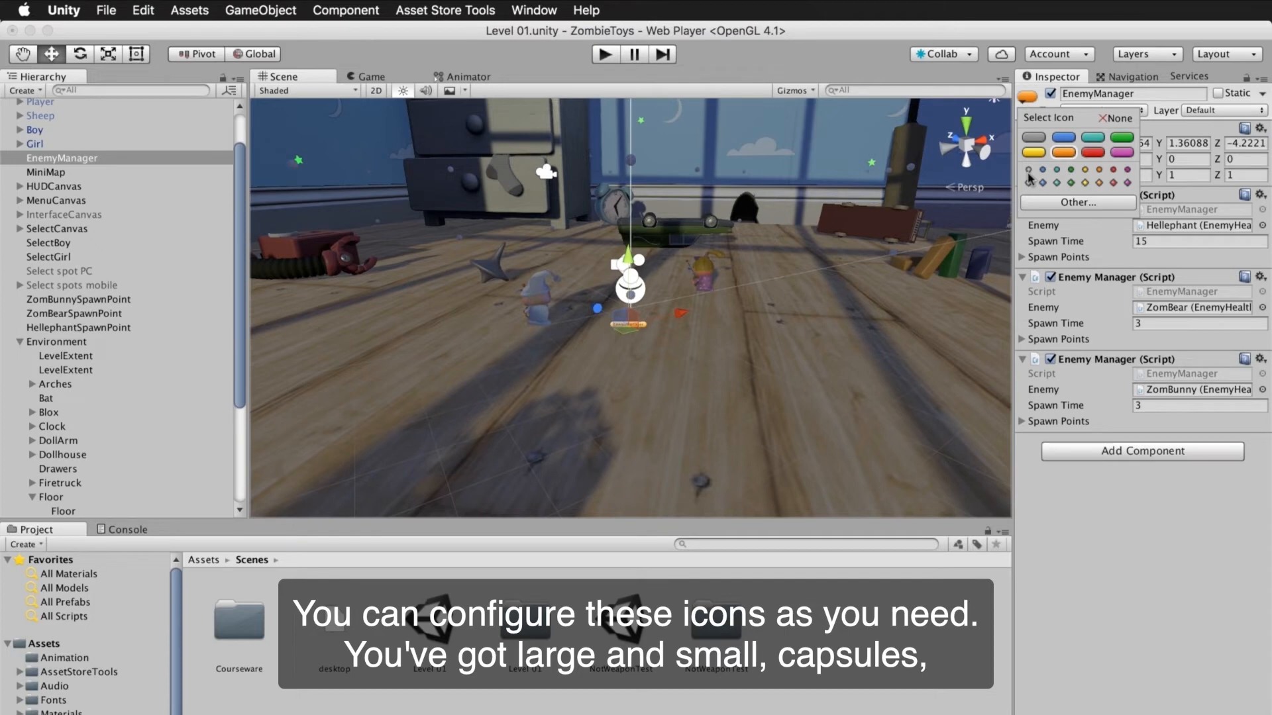
left_click(1031, 203)
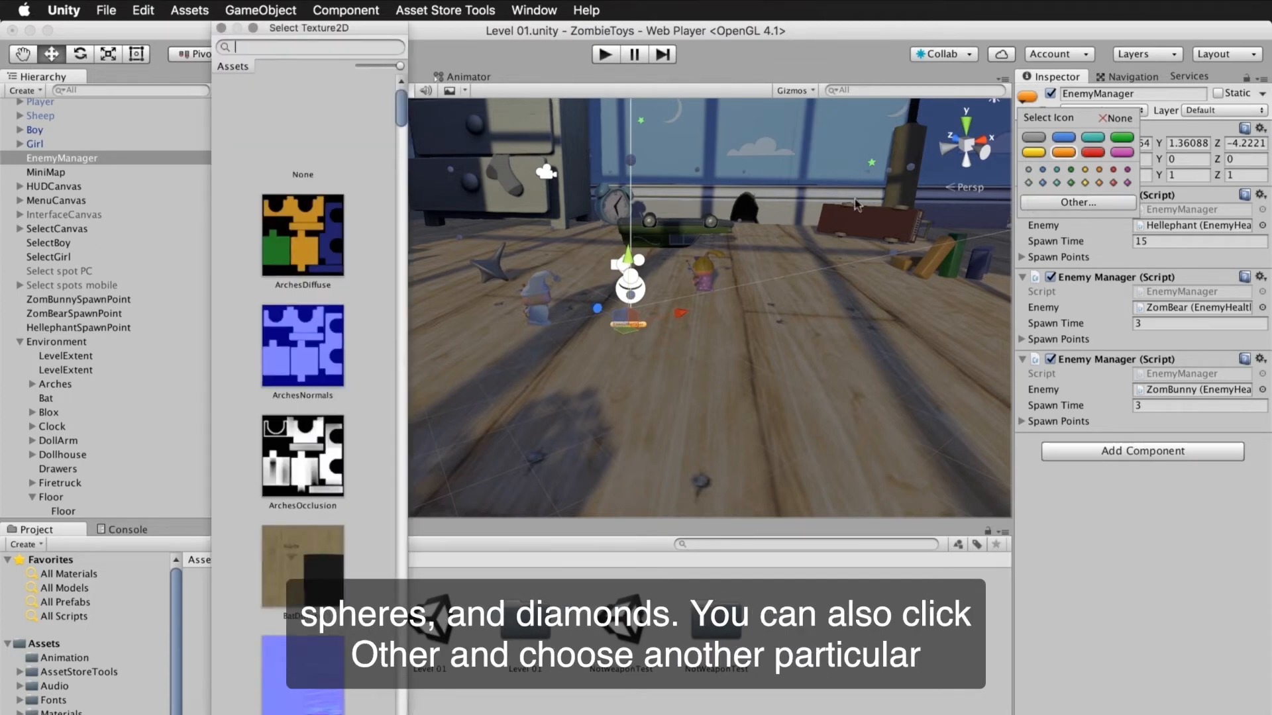
left_click(221, 28)
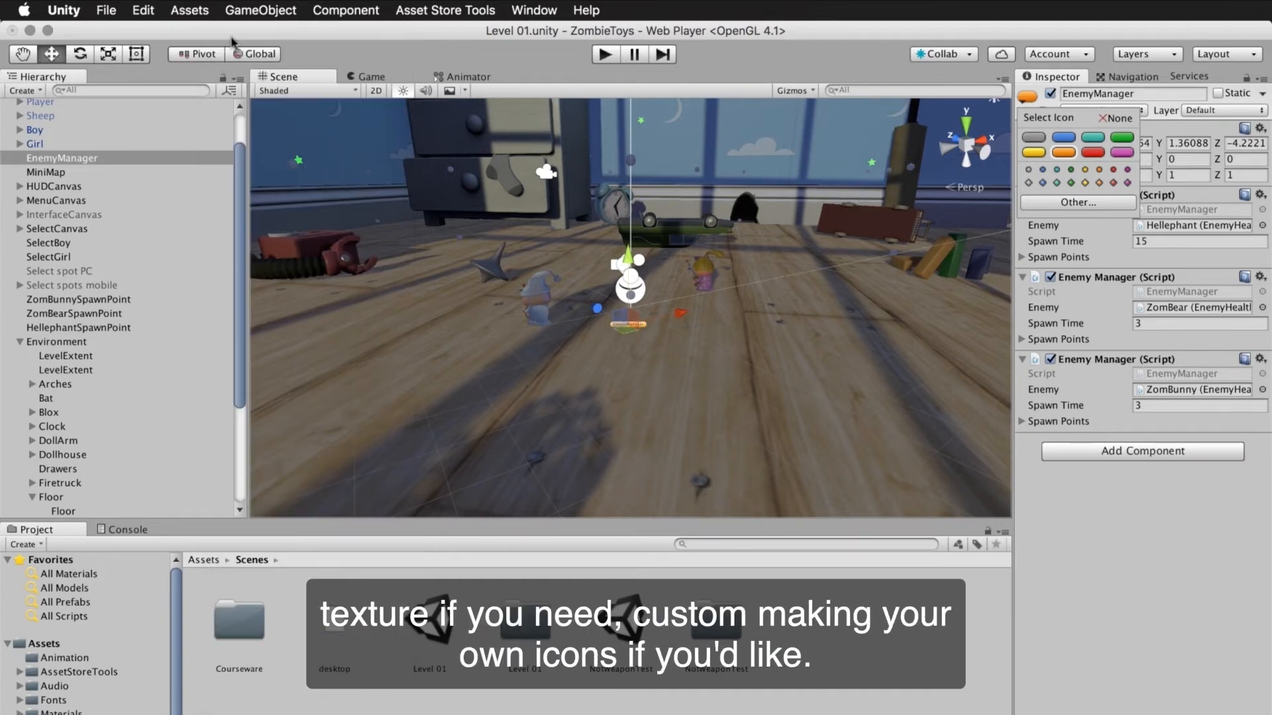
Deactivate EnemyManager and review its Static options without choosing one
left_click(1050, 93)
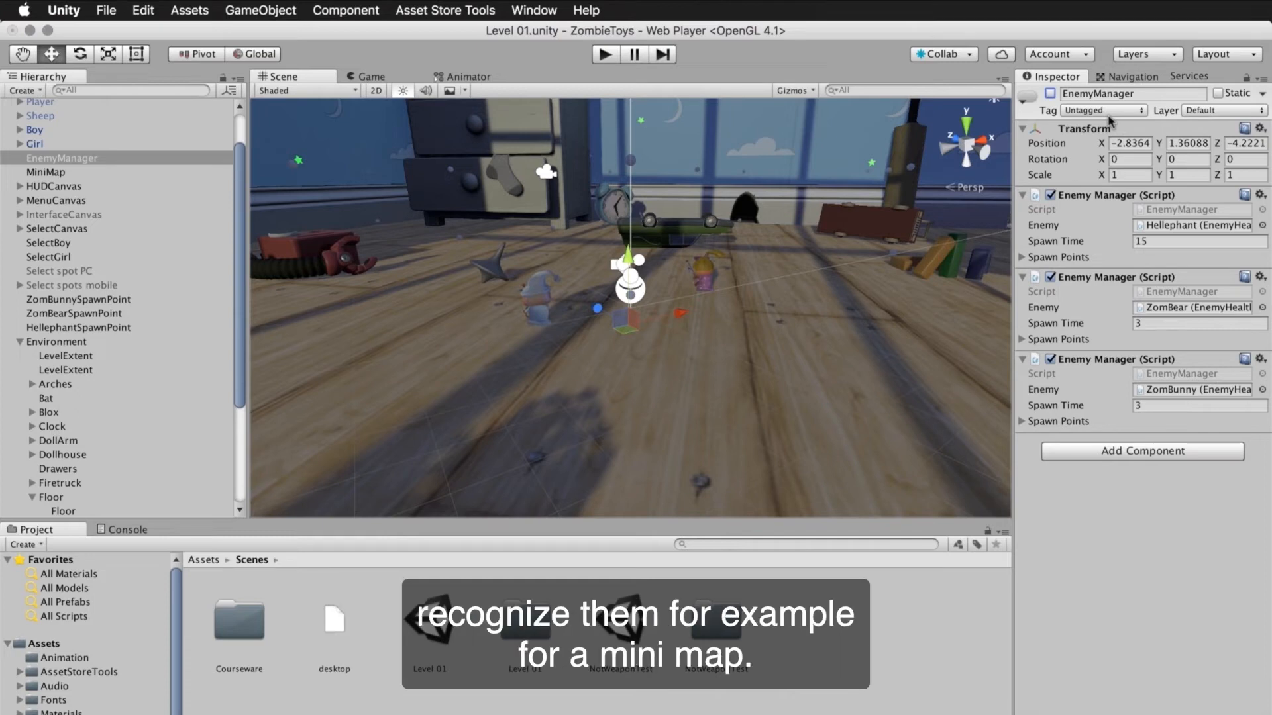
left_click(1264, 93)
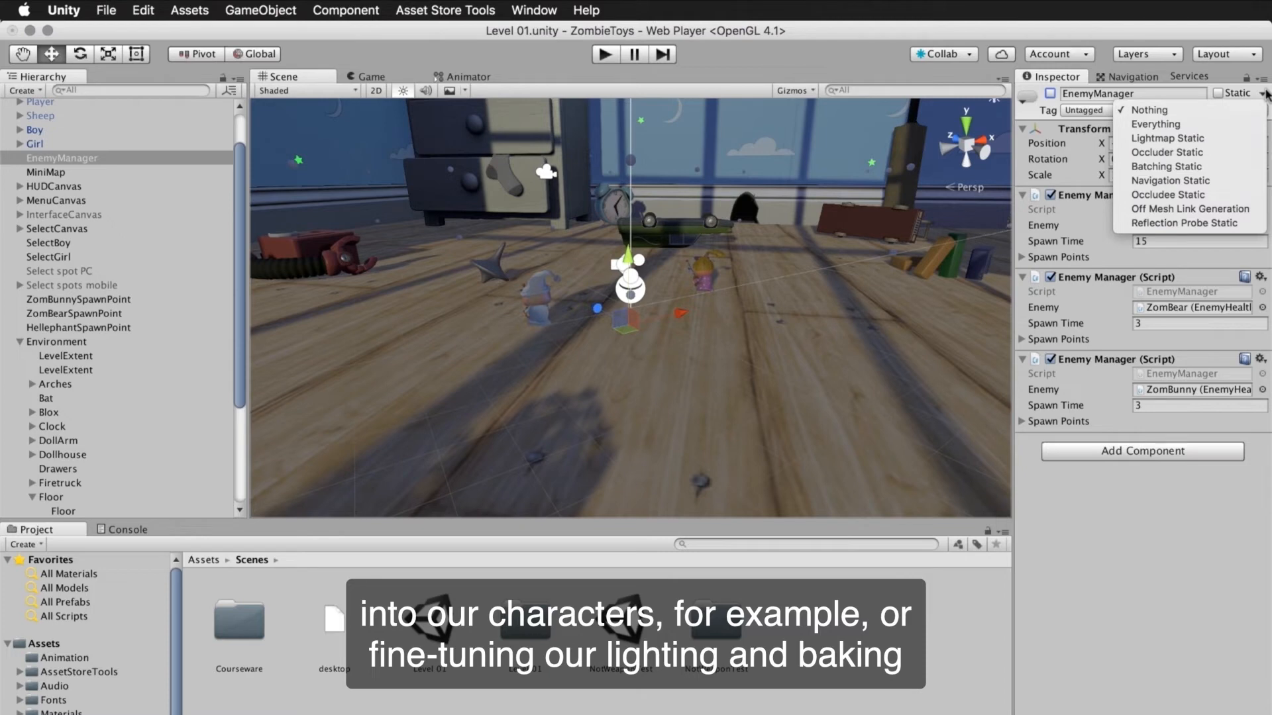
left_click(1109, 524)
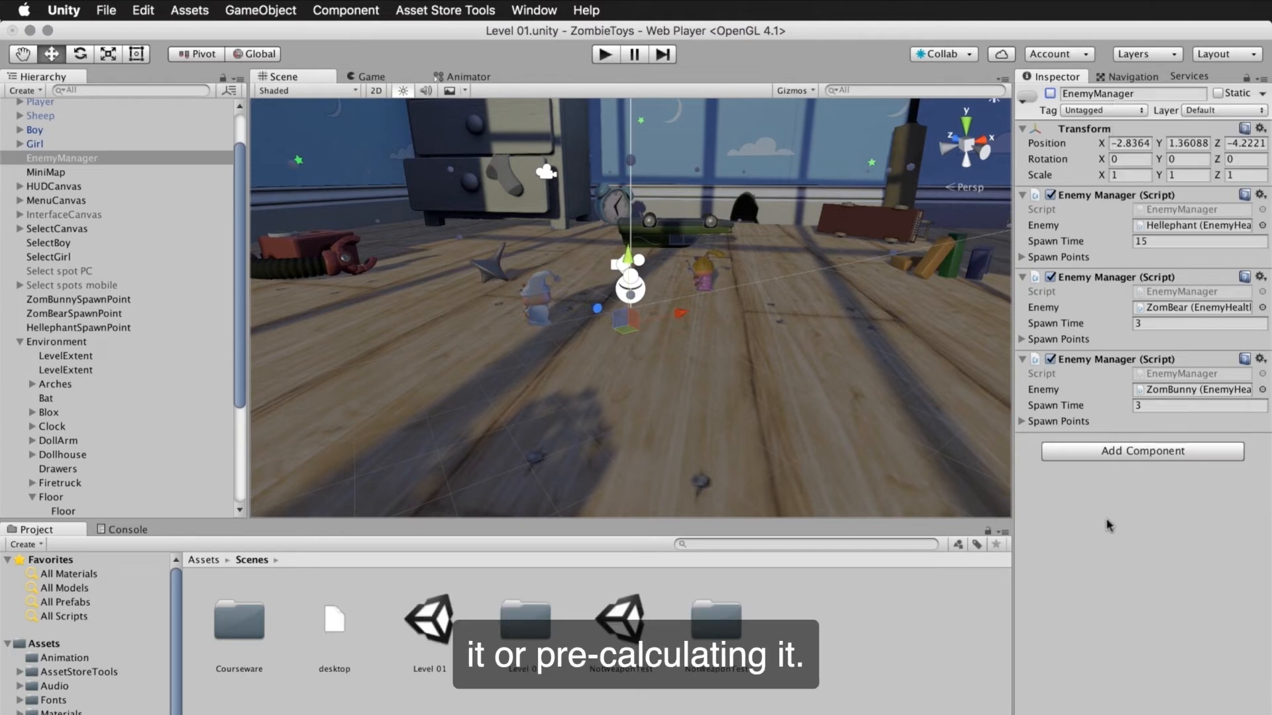
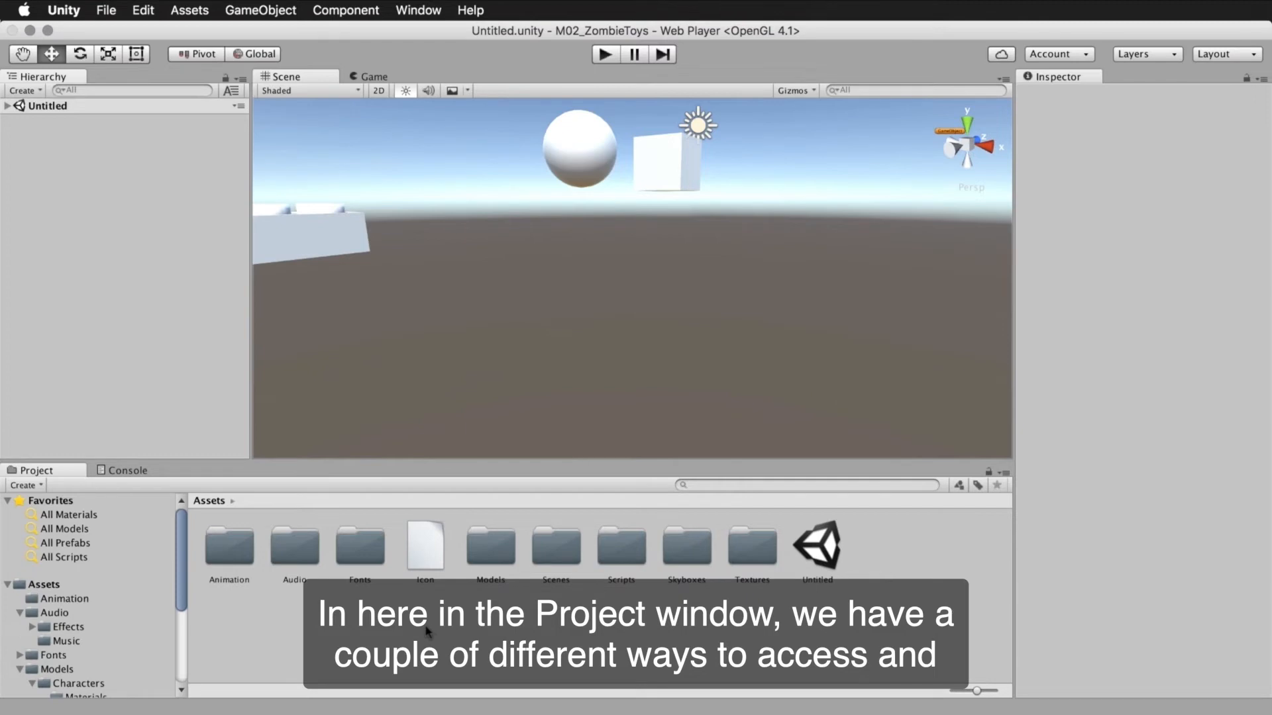
Create a new folder named Scratch in the project's Assets folder
right_click(389, 599)
mouse_move(537, 476)
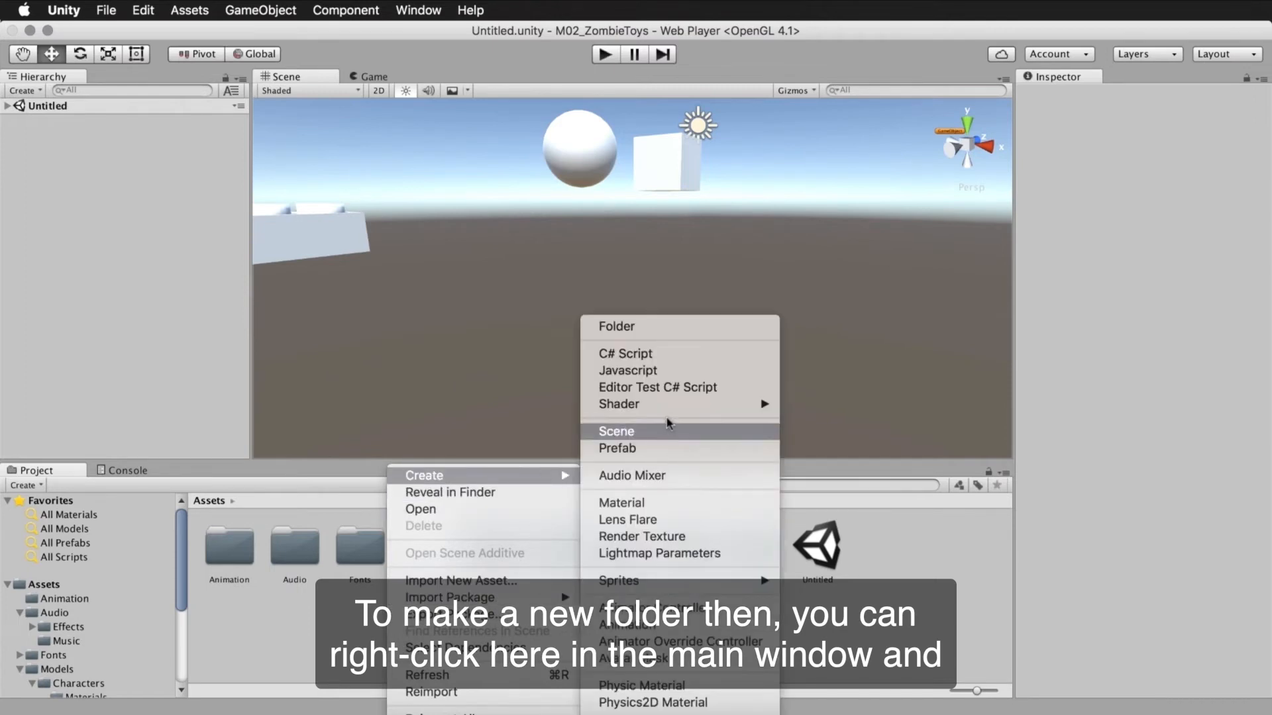
left_click(673, 327)
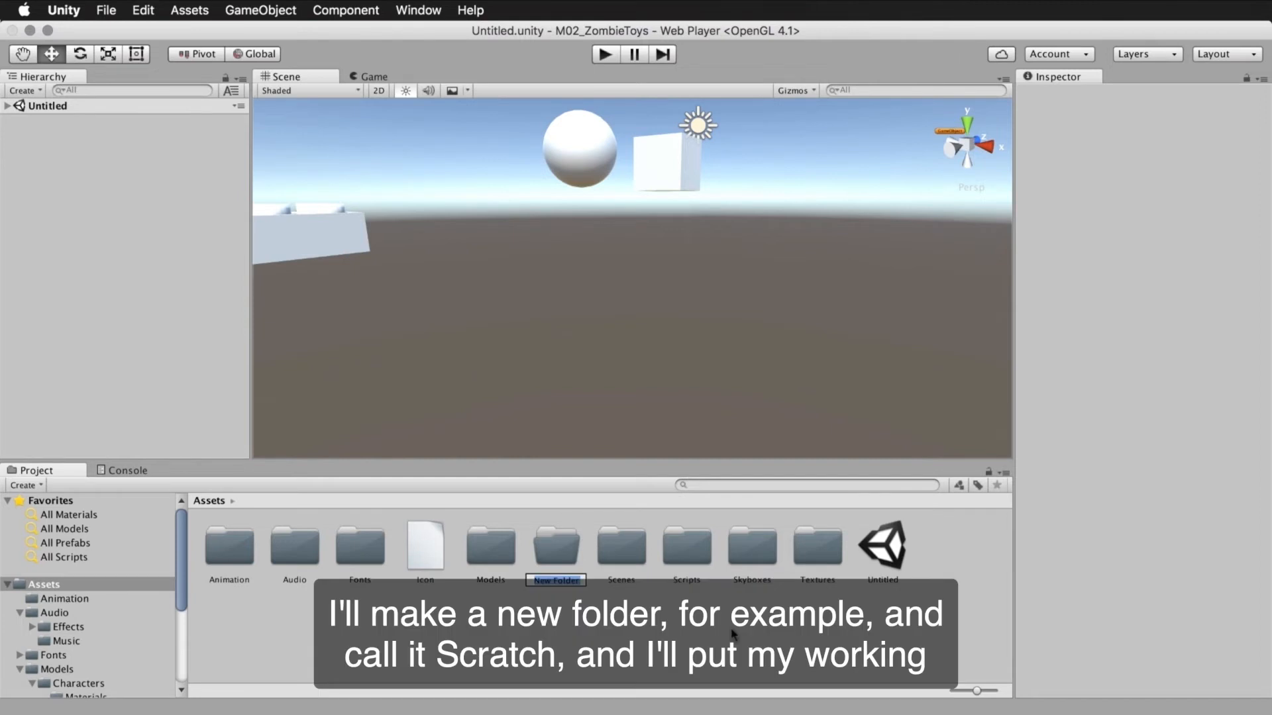
type("Scratch")
key("Return")
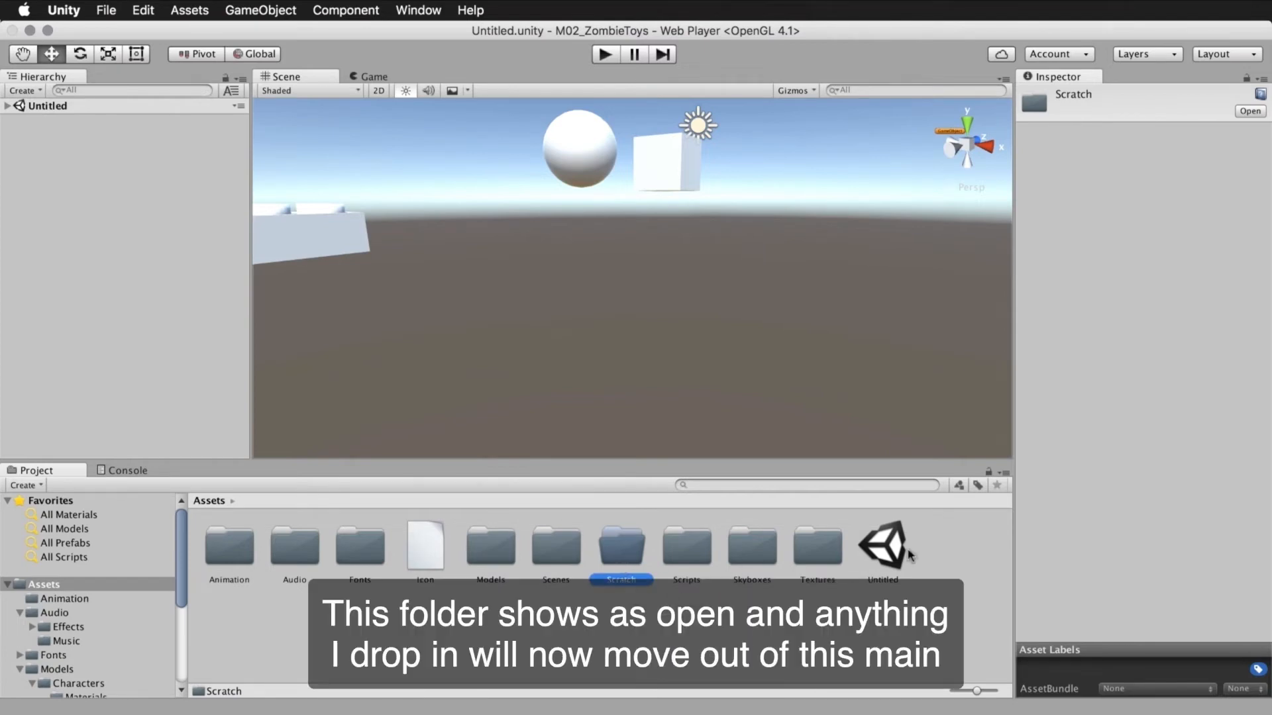
Move the Untitled scene file into the Scratch folder and open that folder
left_click_drag(895, 547, 630, 558)
double_click(628, 551)
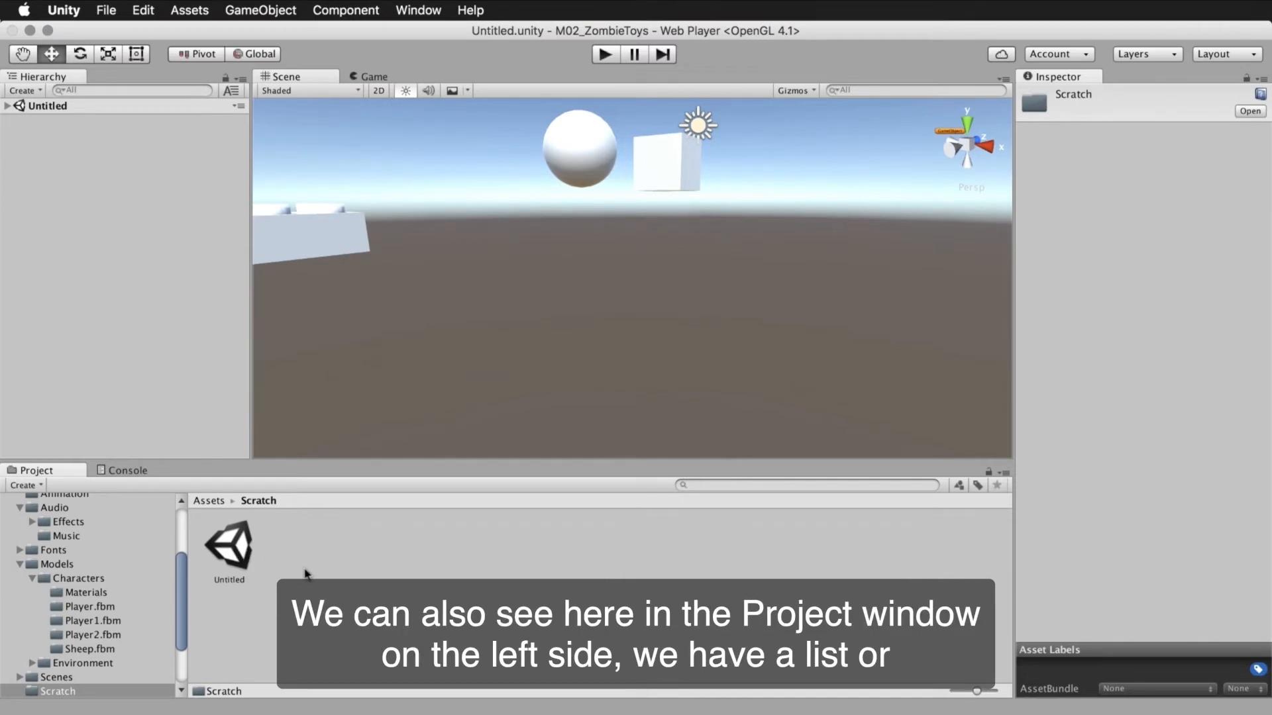
left_click_drag(184, 586, 187, 542)
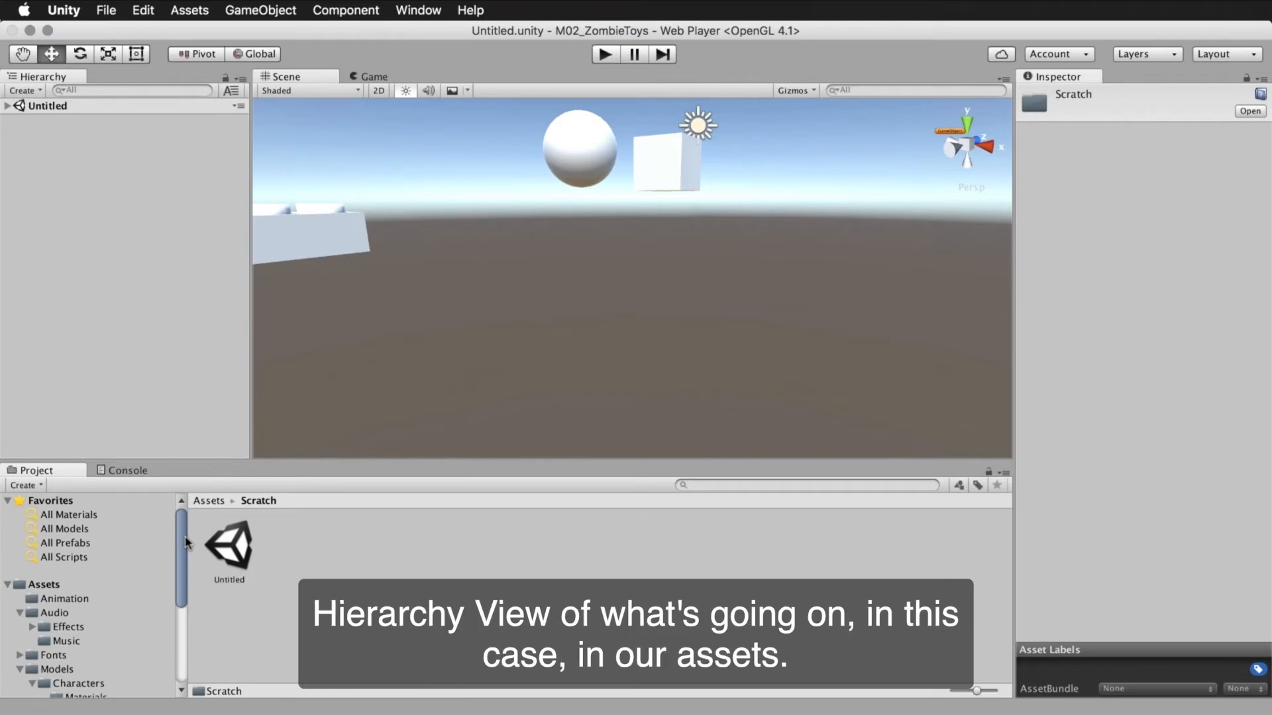
left_click_drag(186, 542, 189, 577)
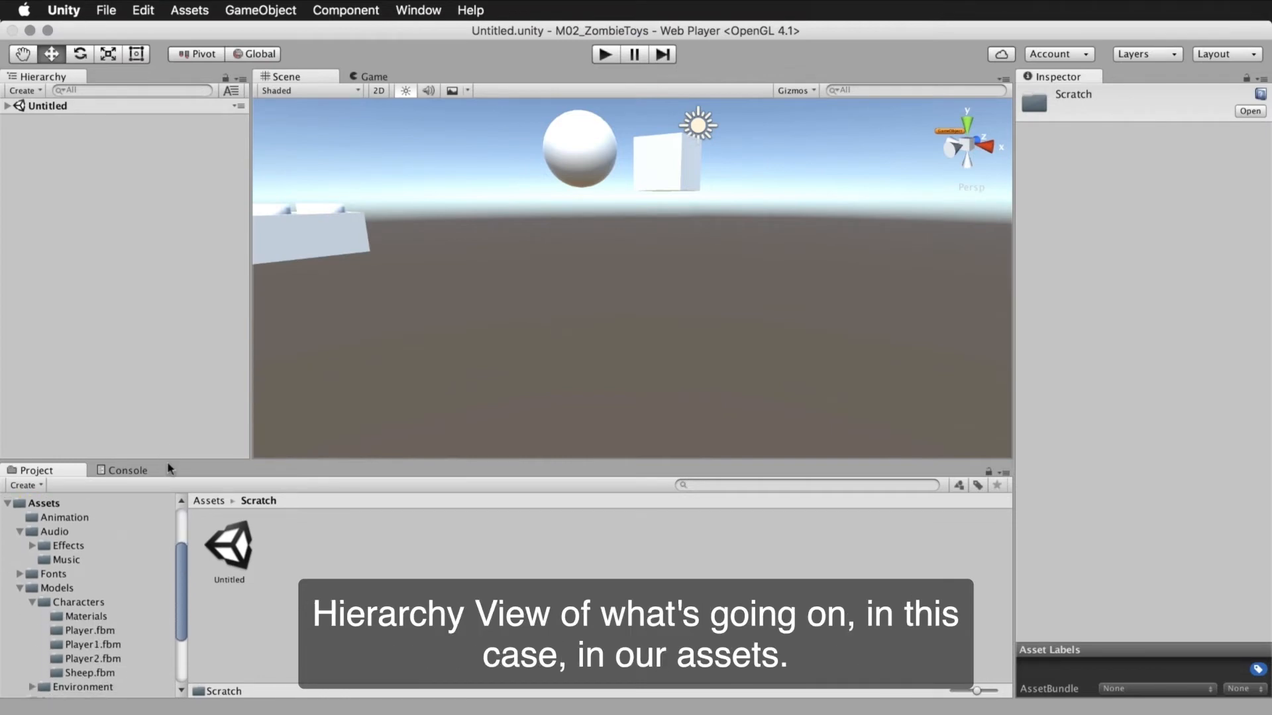
Enlarge the Project window upward and rename the Scratch folder to Working
left_click_drag(168, 462, 199, 276)
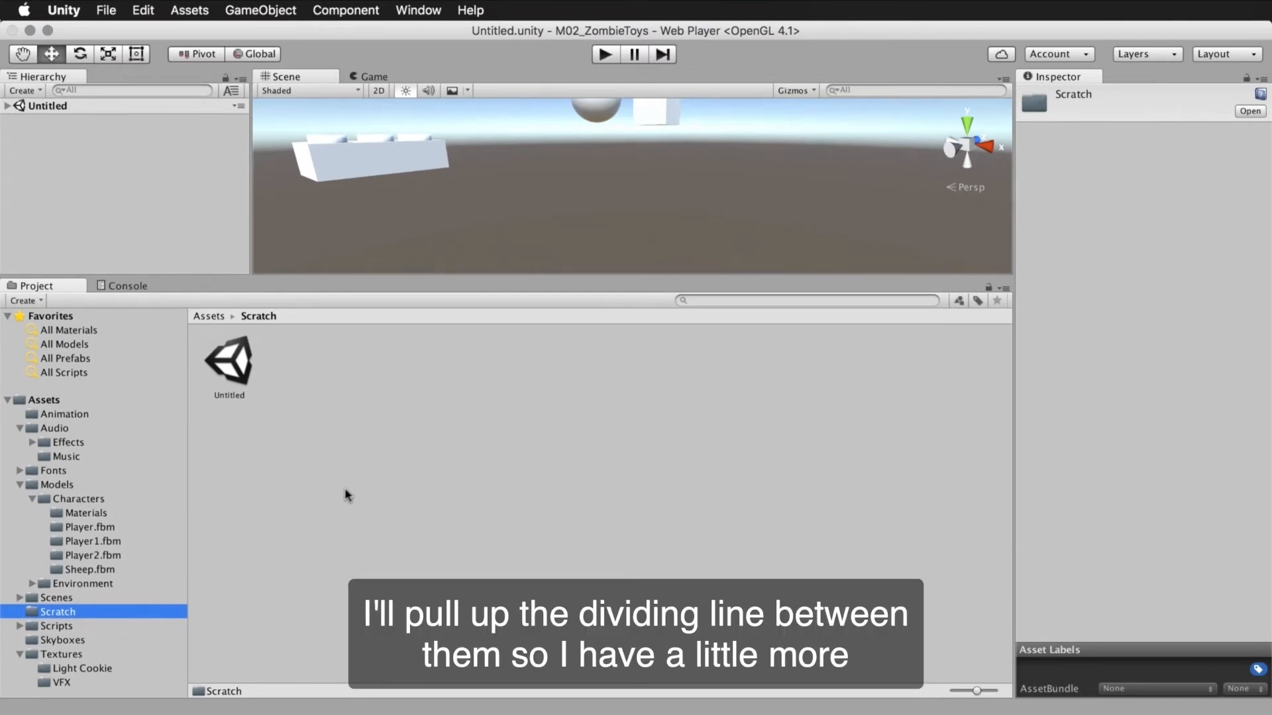
left_click(37, 614)
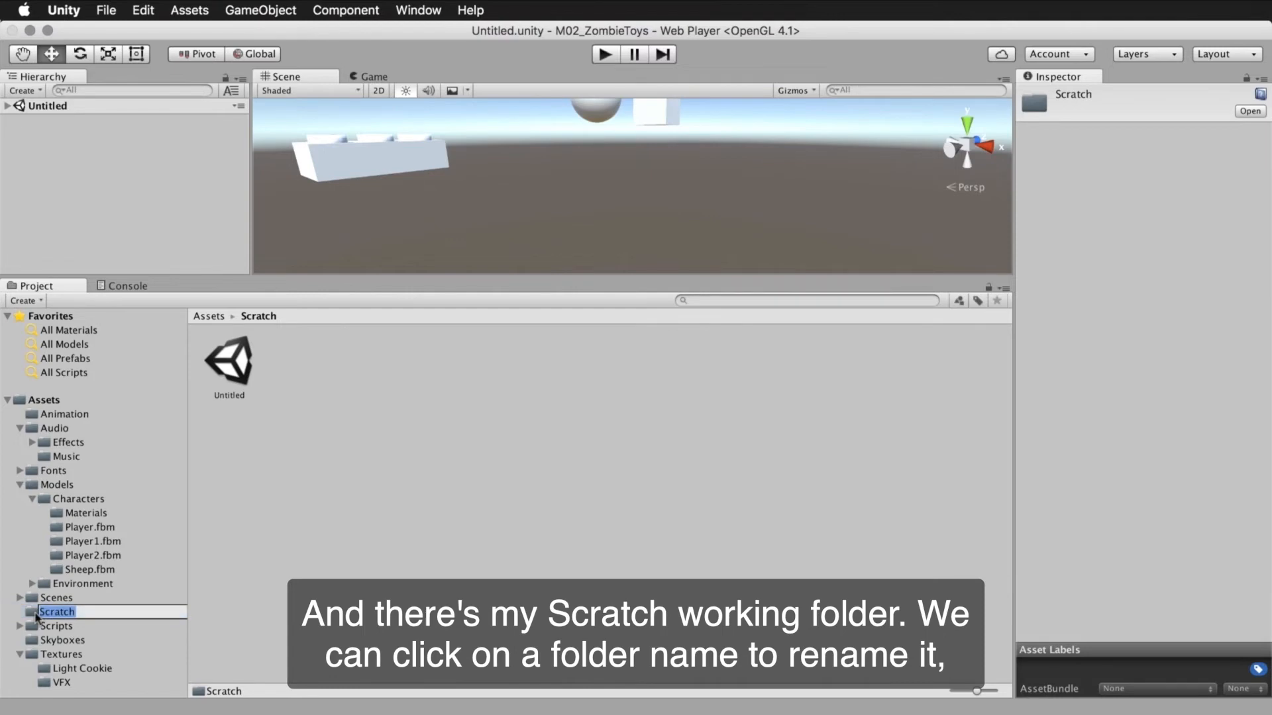
left_click(93, 610)
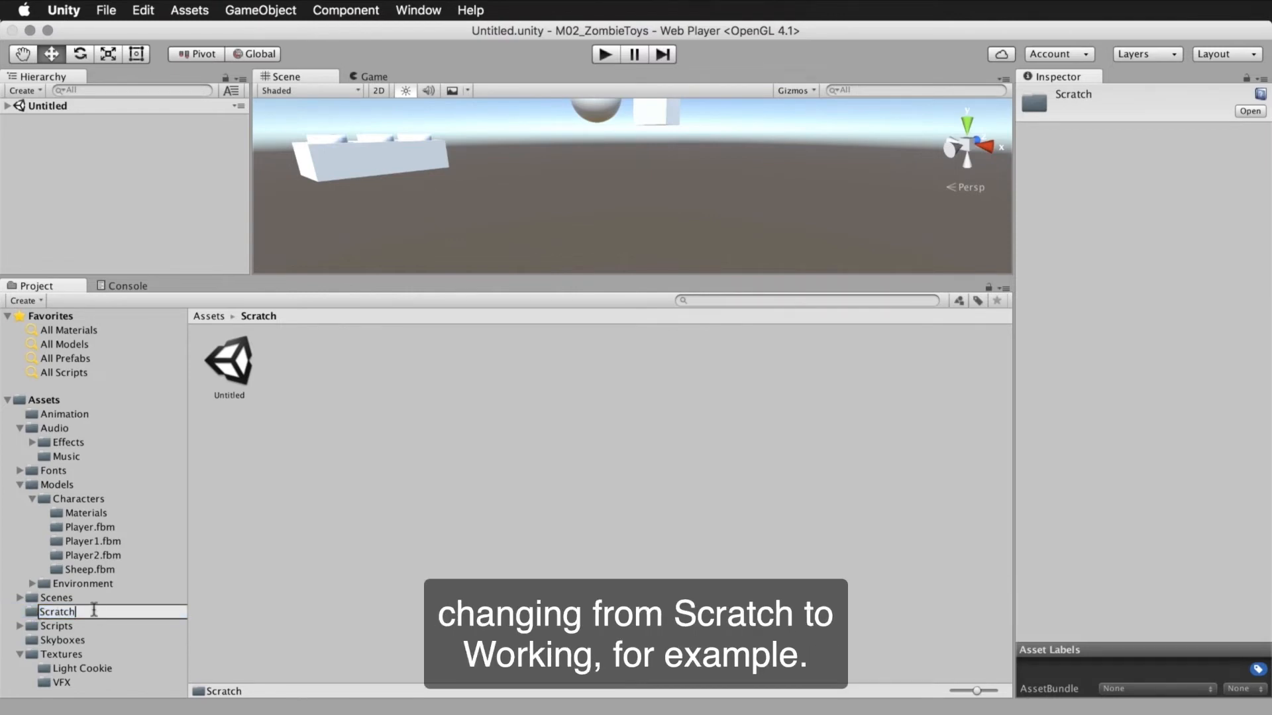
key("BackSpace")
key("BackSpace")
key("BackSpace")
key("BackSpace")
key("BackSpace")
key("BackSpace")
key("BackSpace")
type("Working")
key("Return")
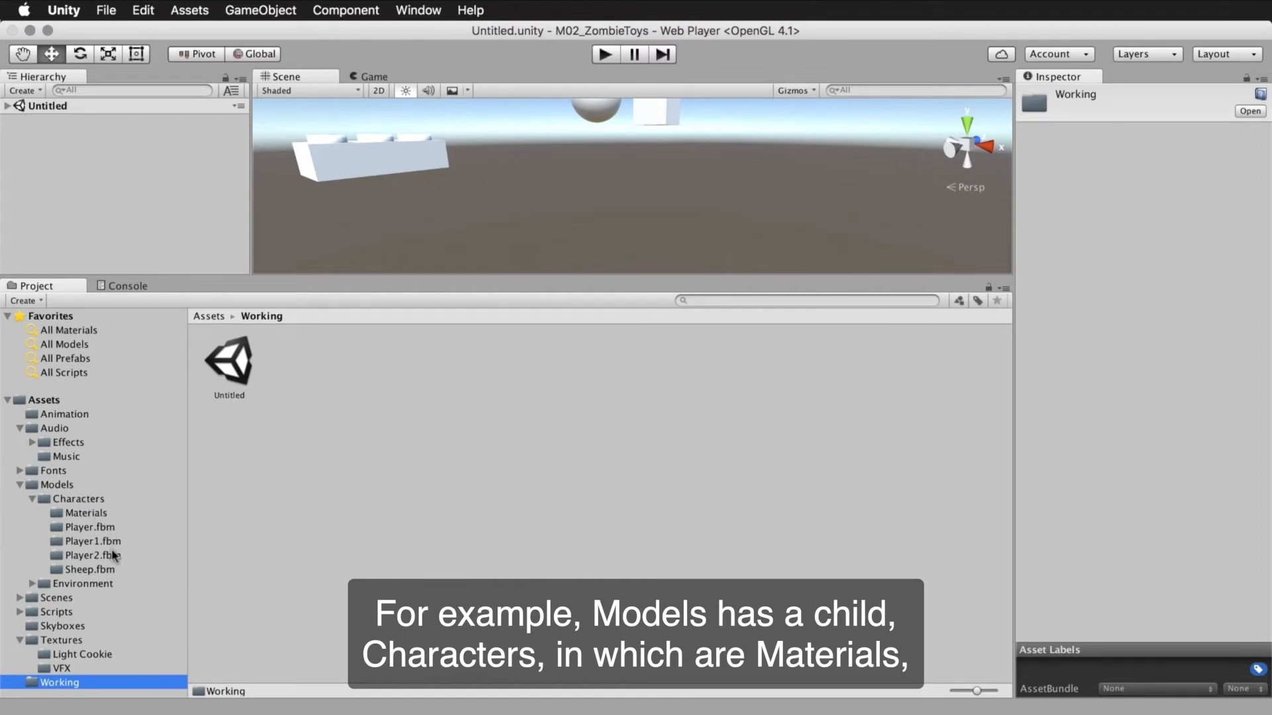
Collapse the Characters and Models folders in the folder tree and enlarge the asset icons around the Untitled scene to maximum size
left_click(31, 499)
left_click(20, 485)
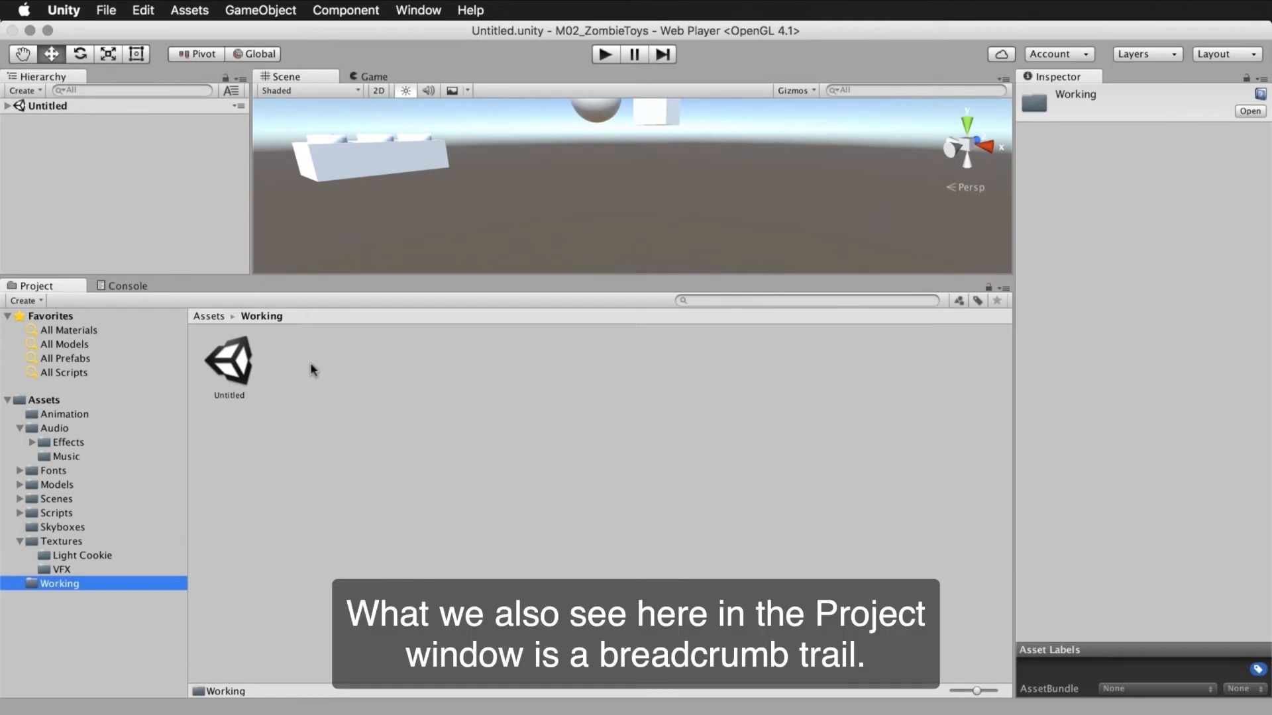
left_click(233, 371)
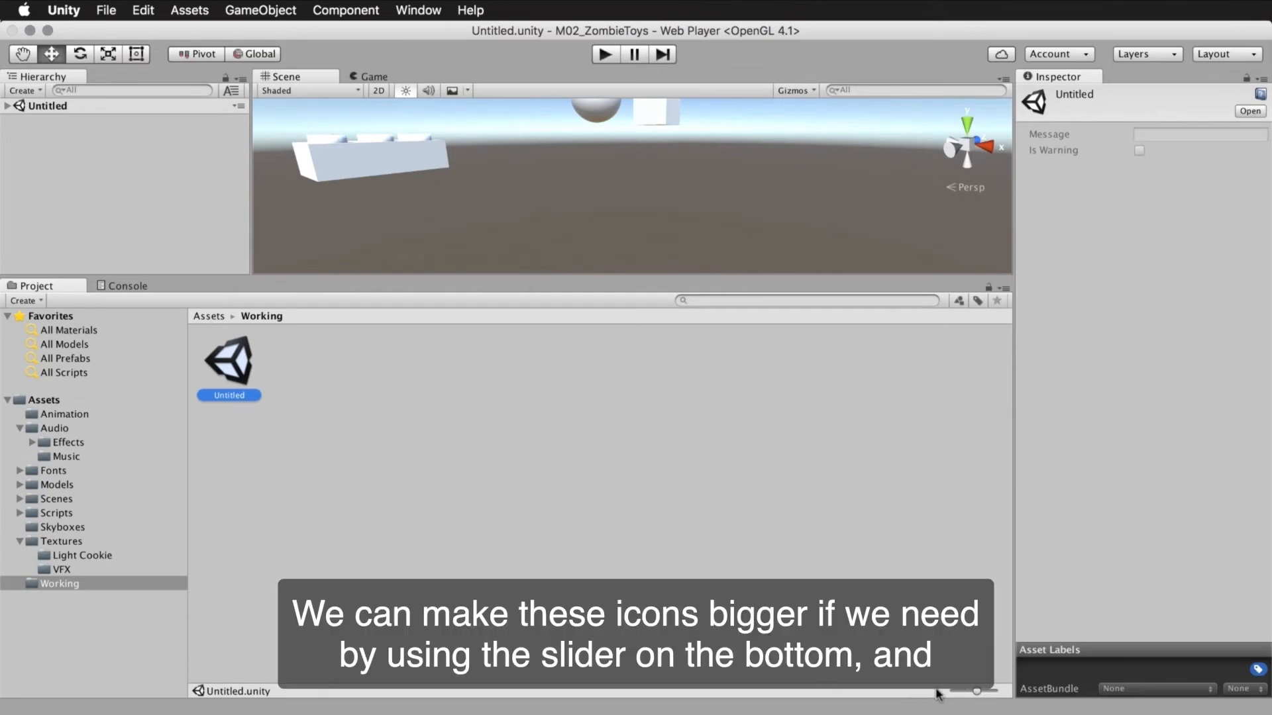
left_click_drag(977, 691, 996, 691)
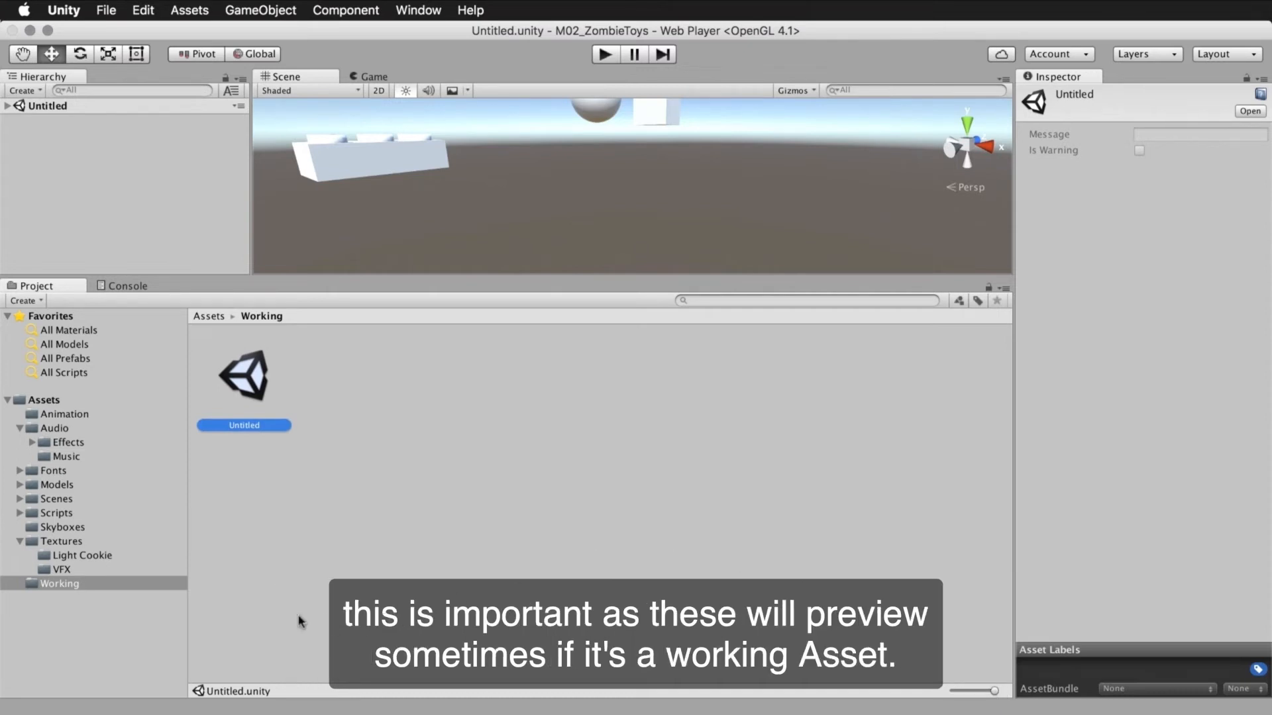
Open the Environment folder inside Models and select the Blox model
left_click(20, 487)
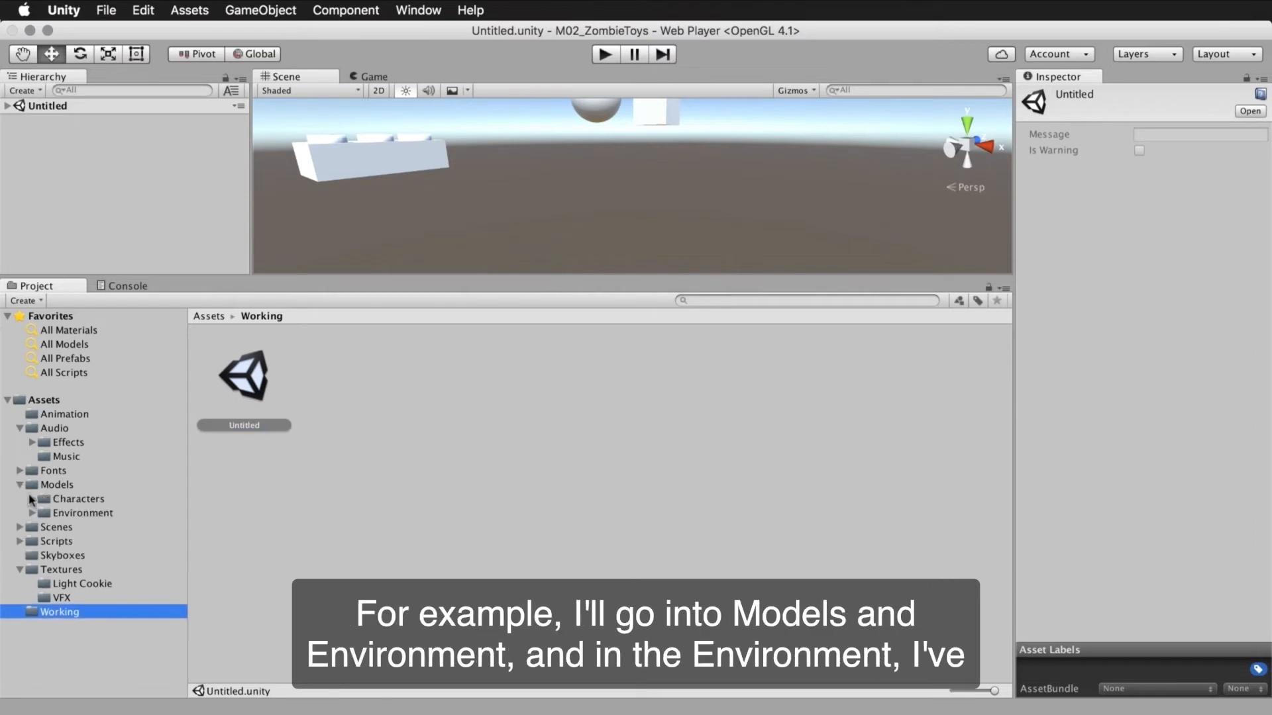
left_click(32, 514)
left_click(50, 515)
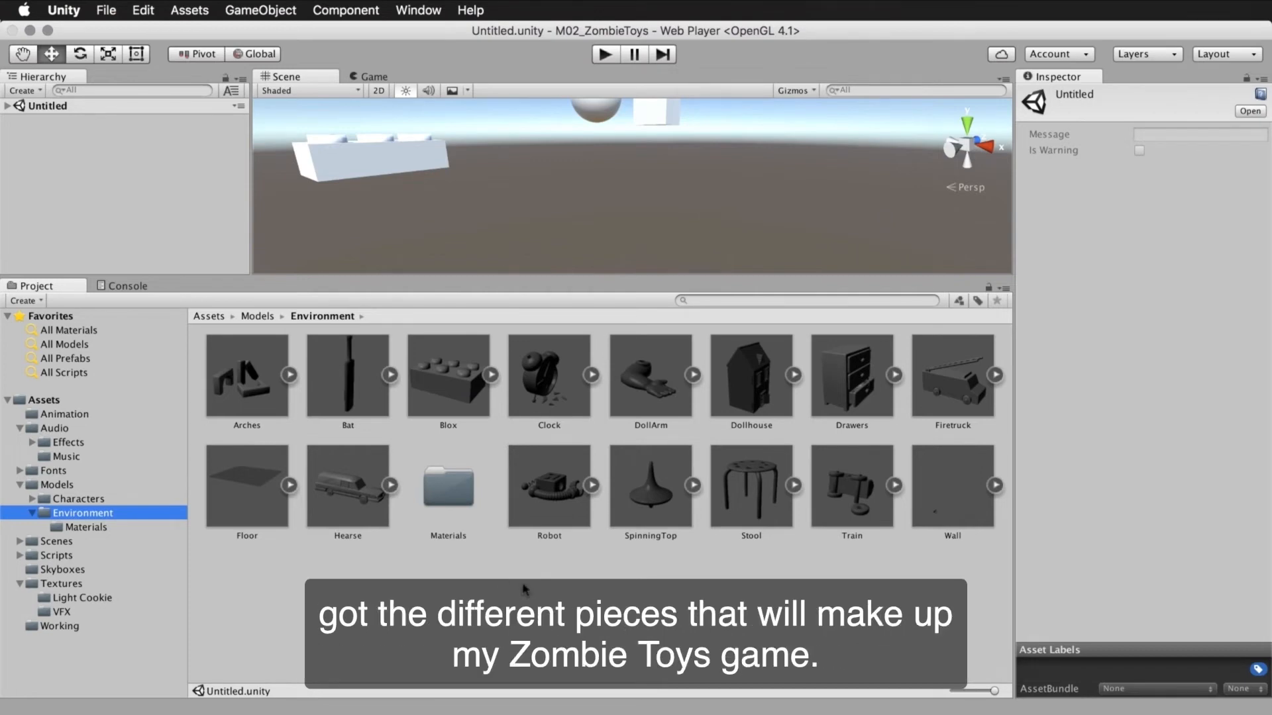
left_click(456, 378)
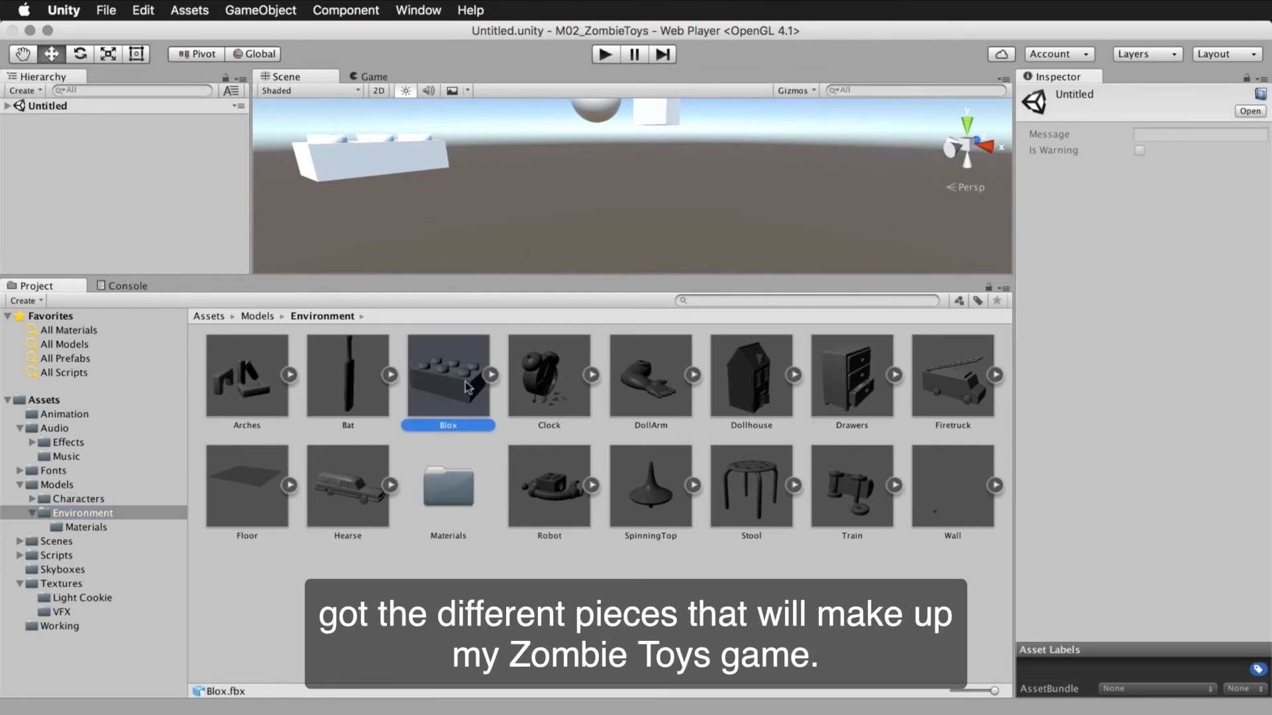
Compare small and large asset previews, and expand the Blox model to inspect its Blox_One part
left_click_drag(987, 692, 968, 694)
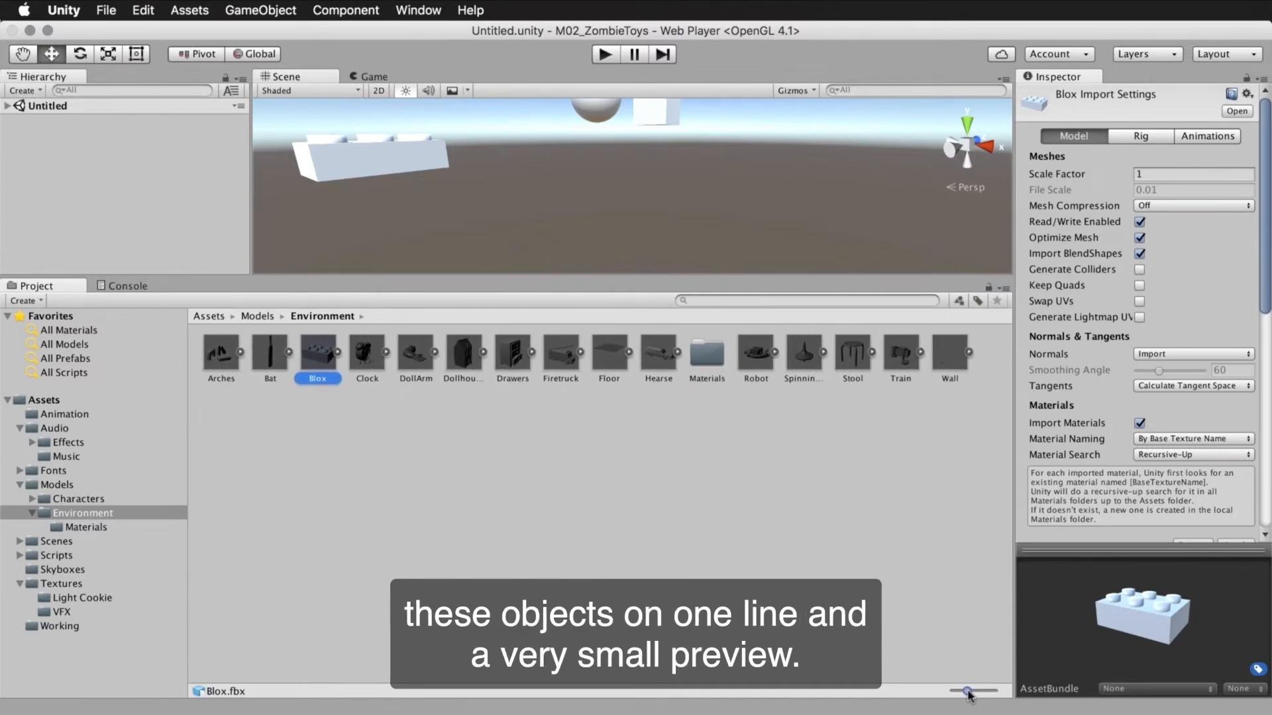
left_click_drag(968, 691, 995, 692)
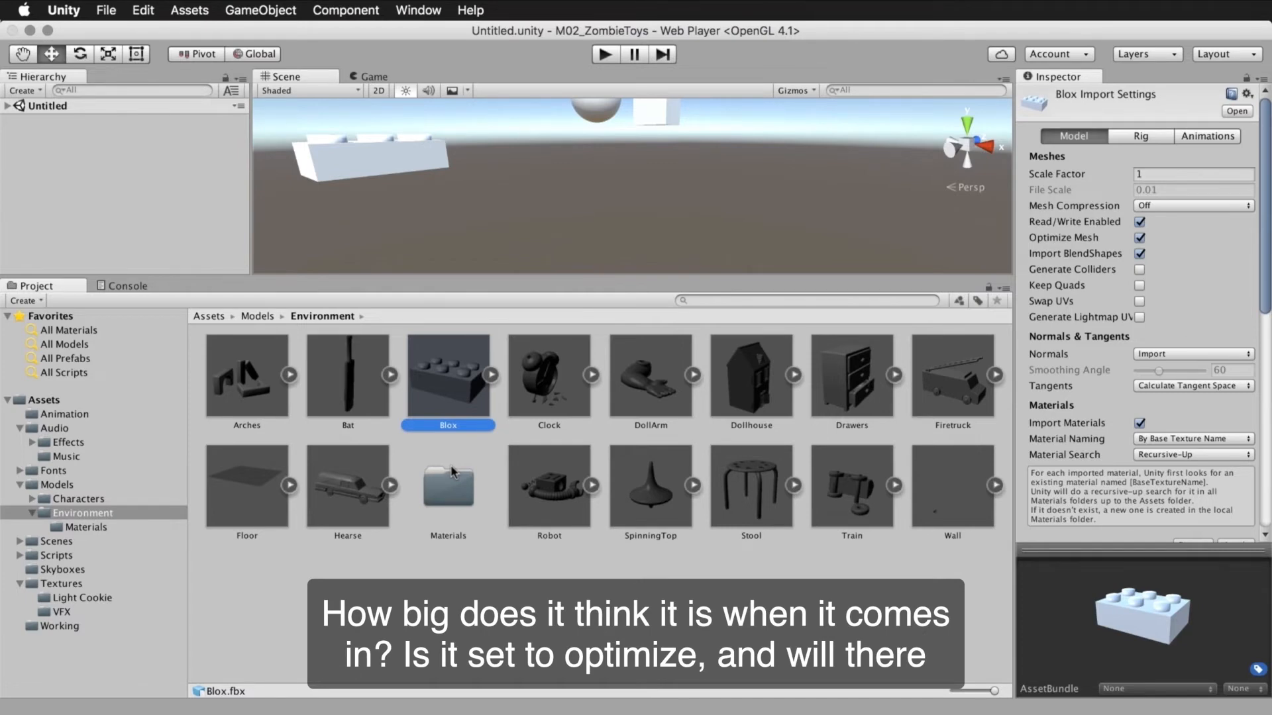
left_click(490, 374)
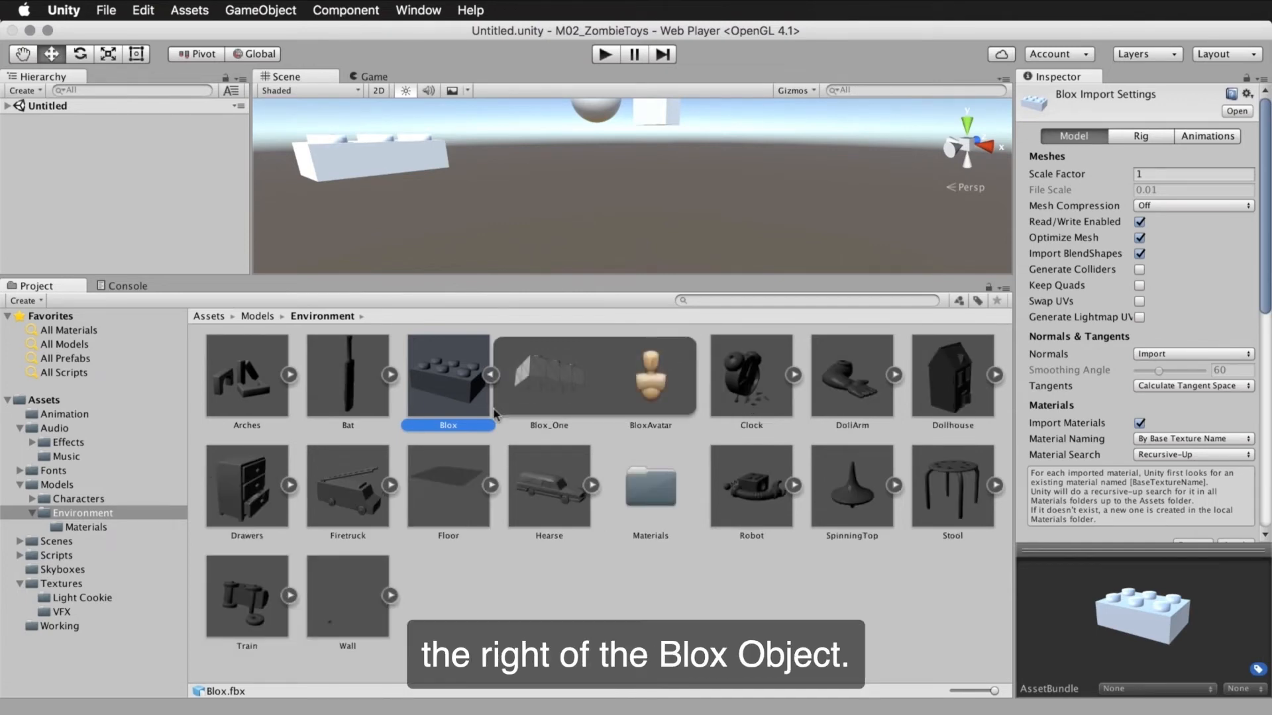
left_click(570, 392)
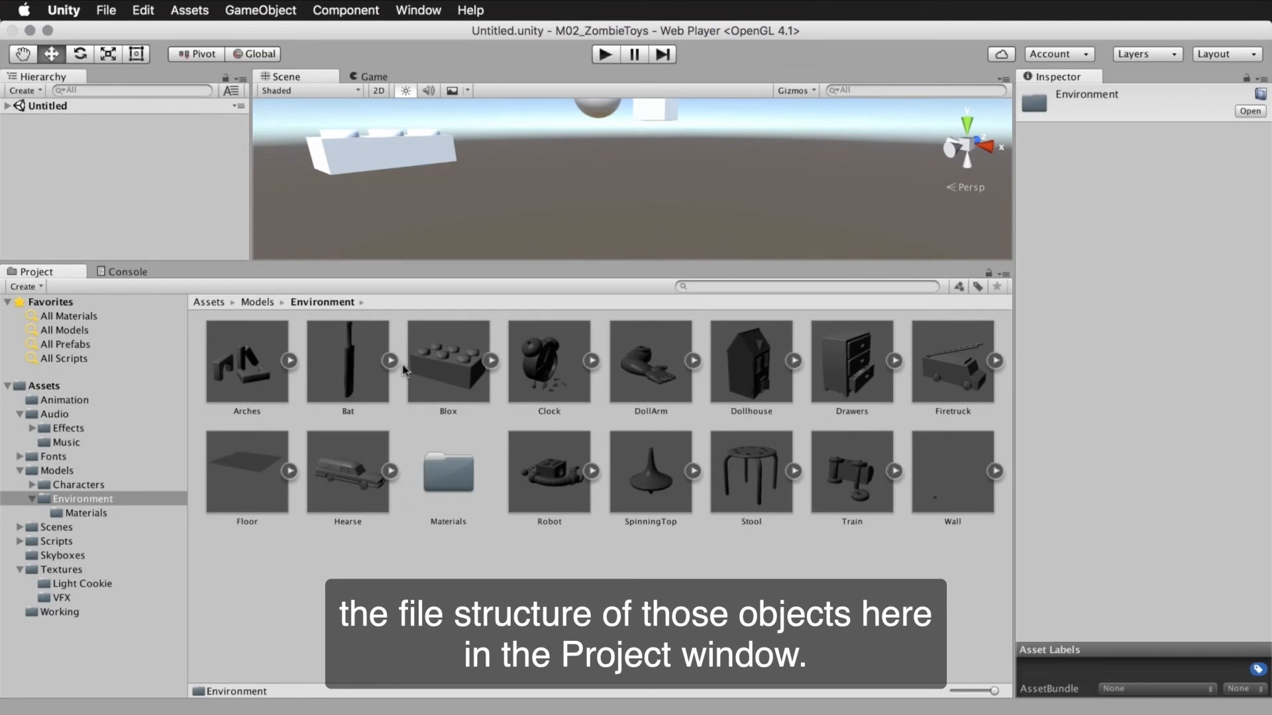
Examine the asset types that can be created, in both the Project window's context options and the main Assets commands
right_click(202, 322)
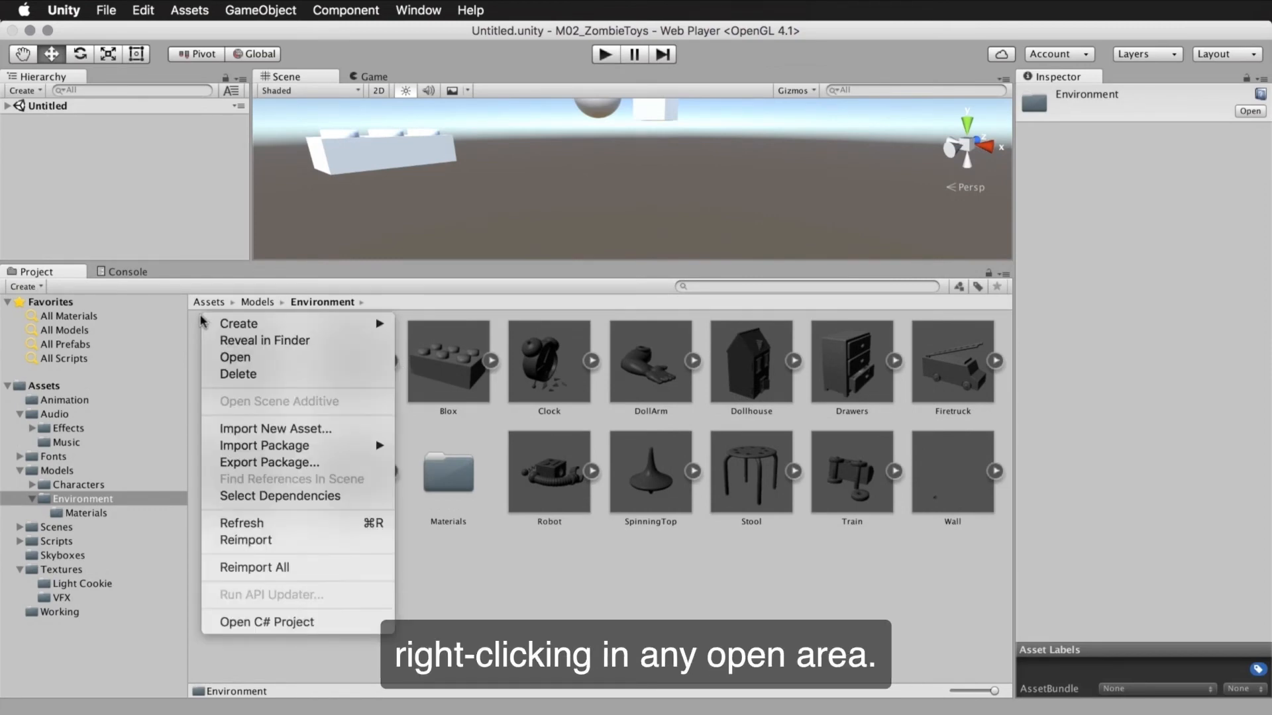
mouse_move(239, 323)
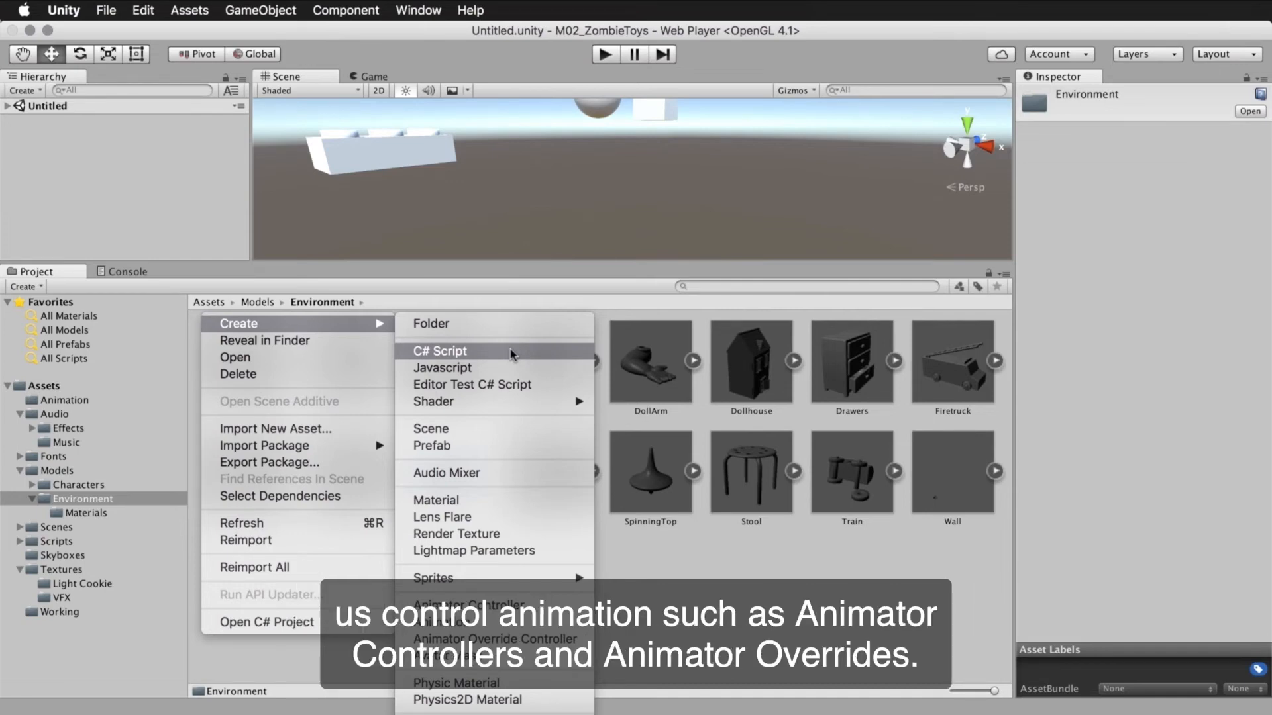
key("Escape")
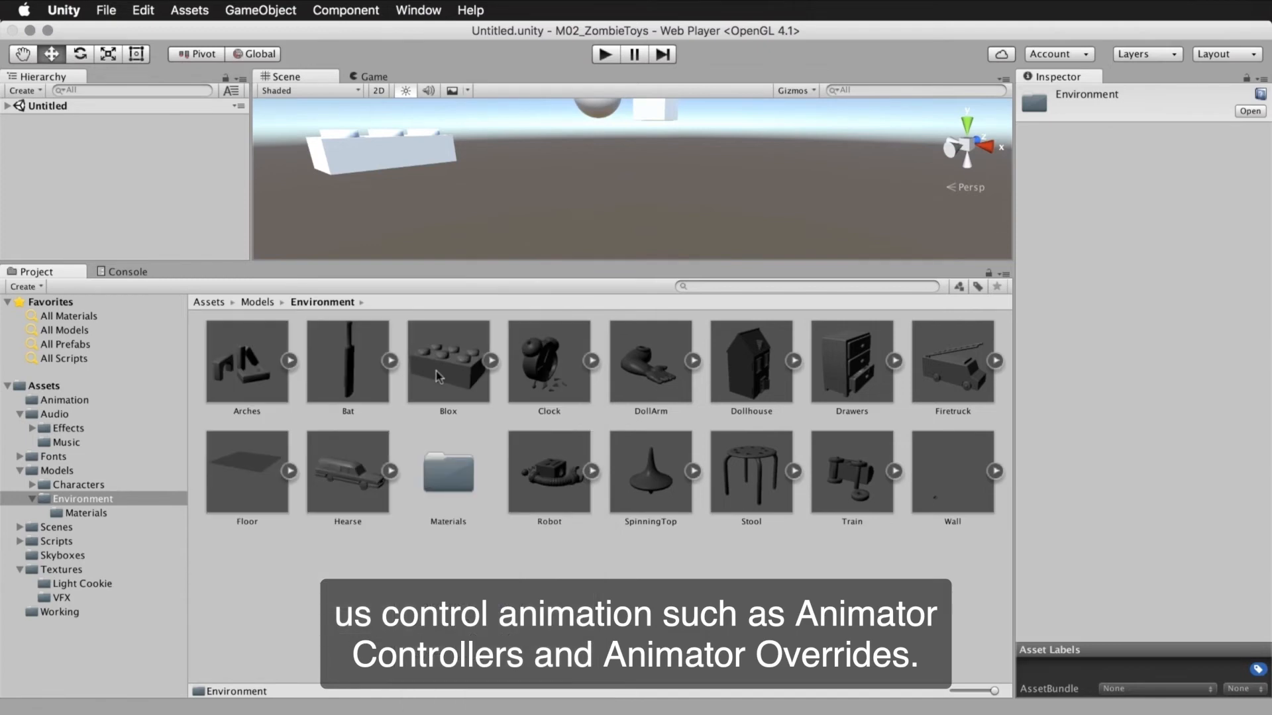
left_click(192, 18)
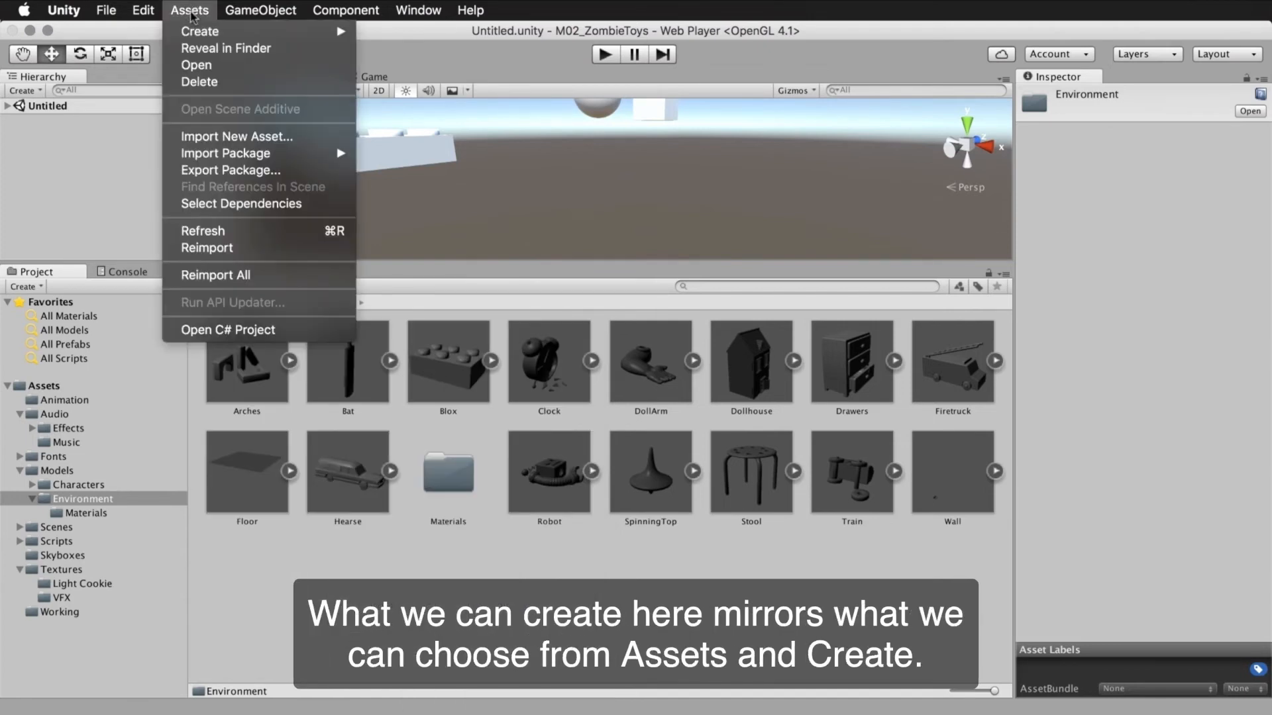
mouse_move(197, 31)
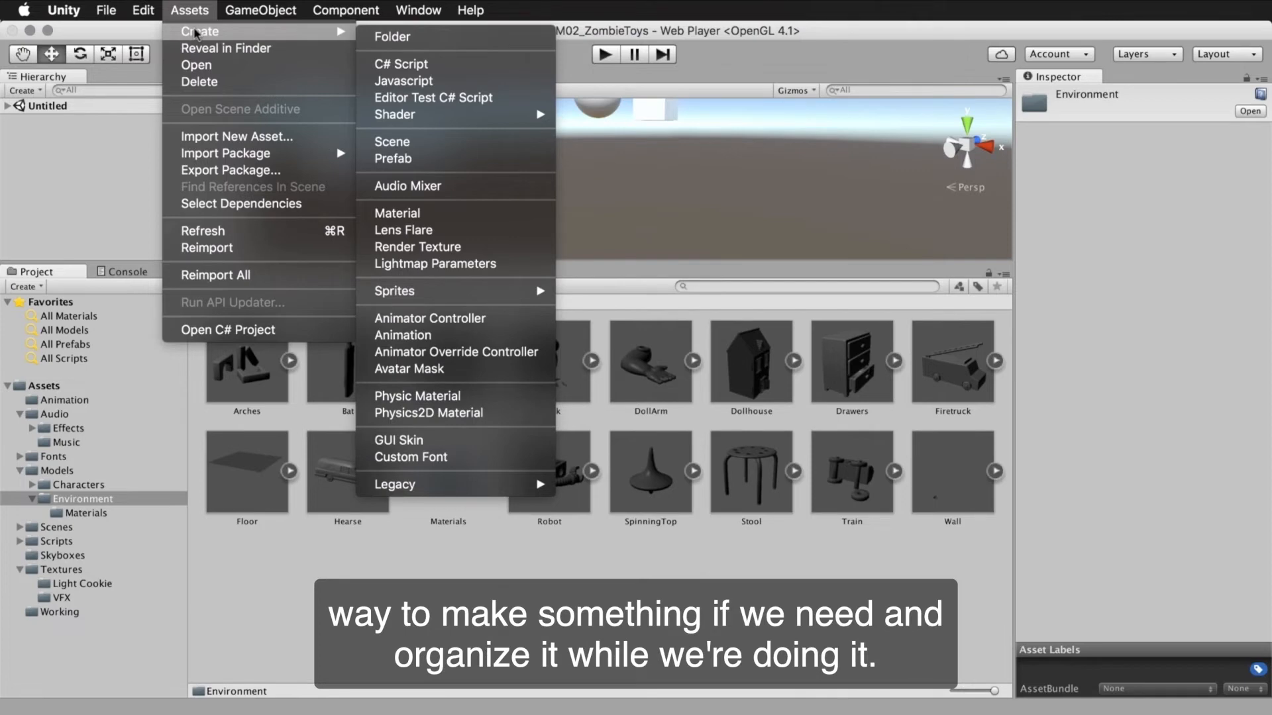
left_click(265, 541)
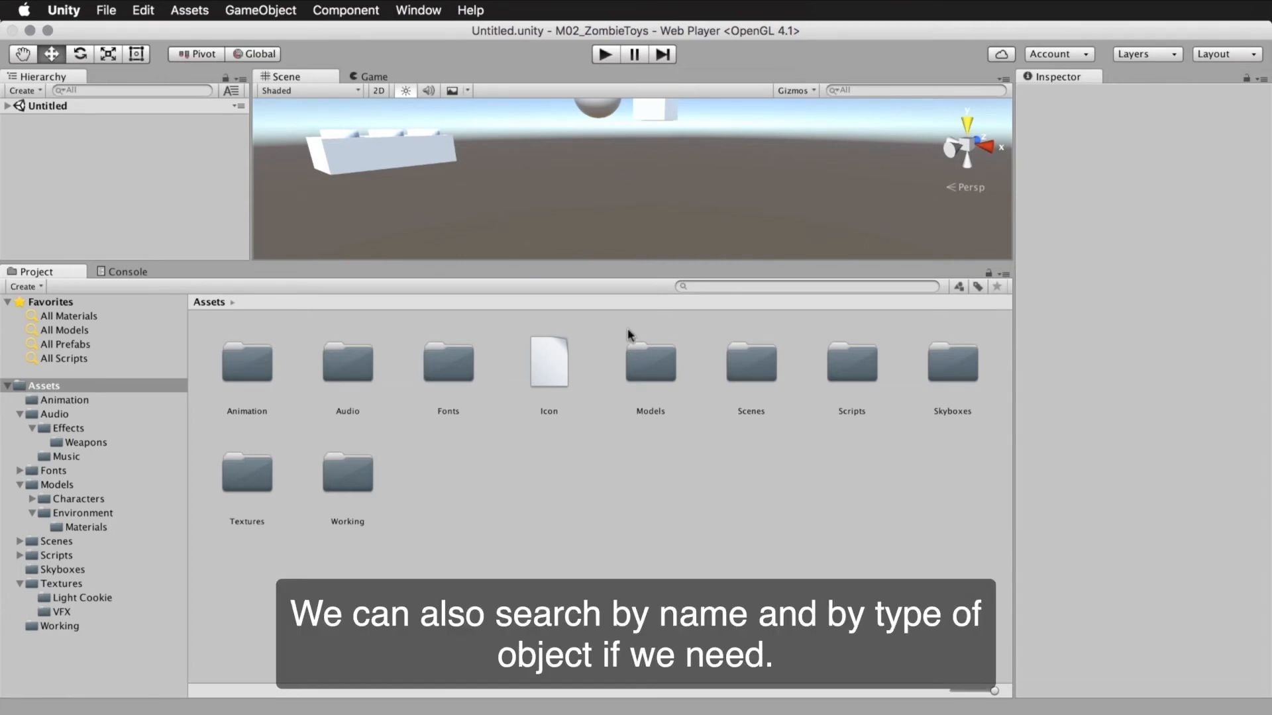
Search the project assets for "bl", narrow the search to the Mesh type, and clear the search
left_click(714, 287)
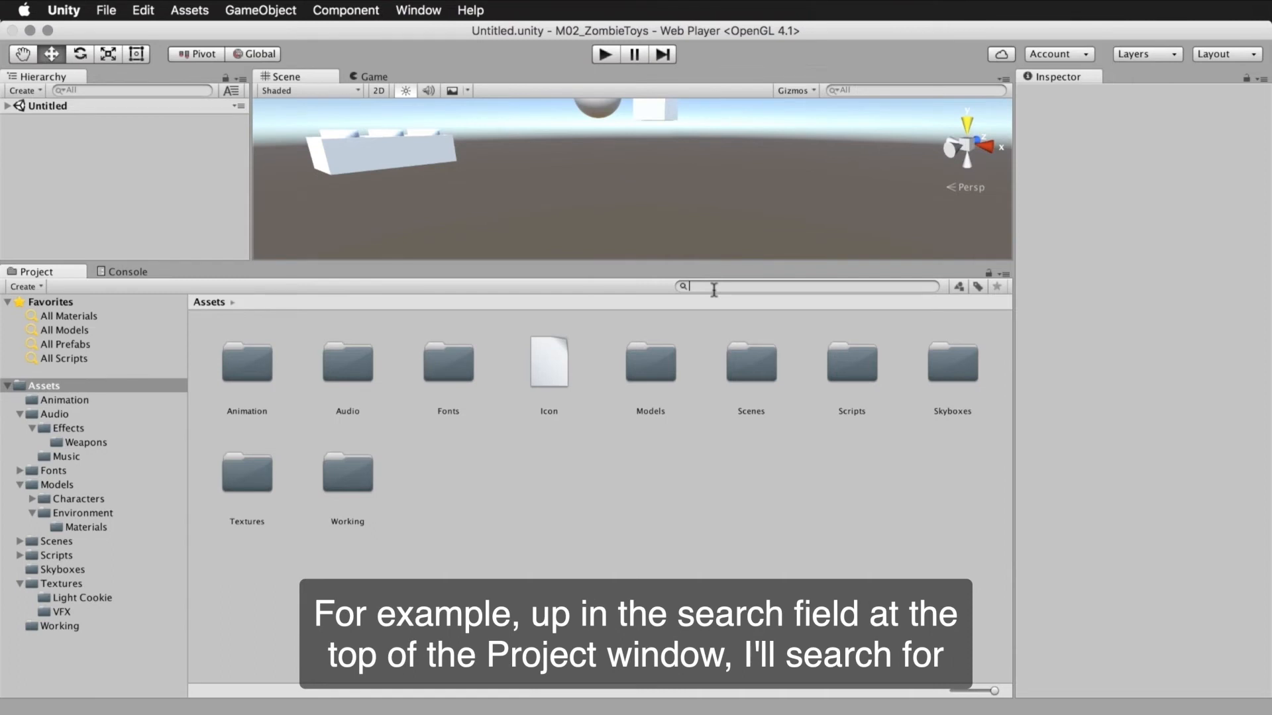
type("bl")
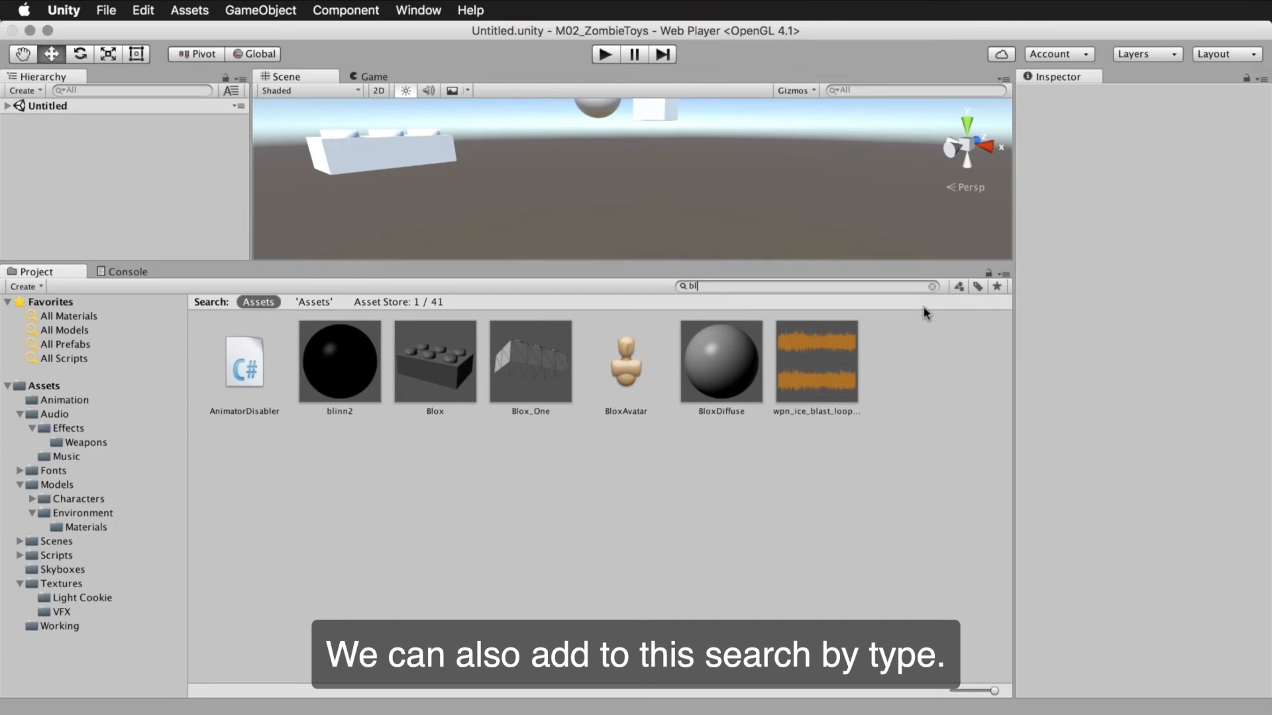
left_click(958, 287)
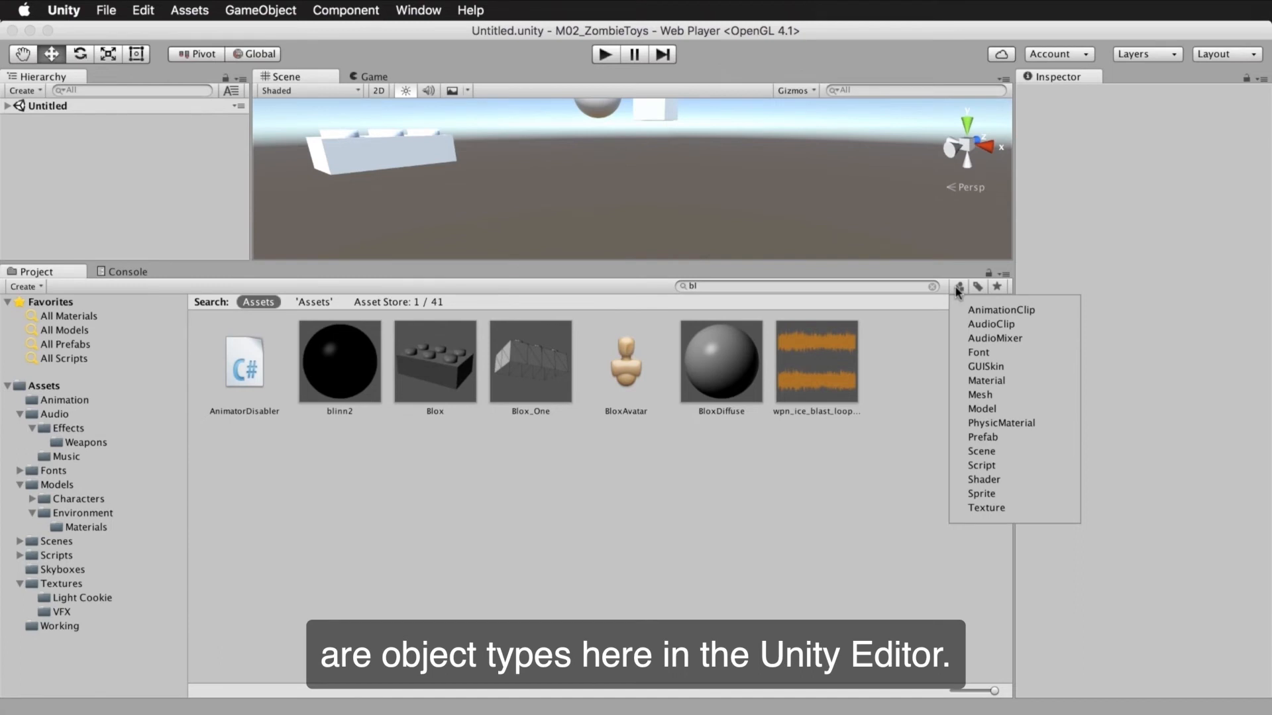
left_click(981, 394)
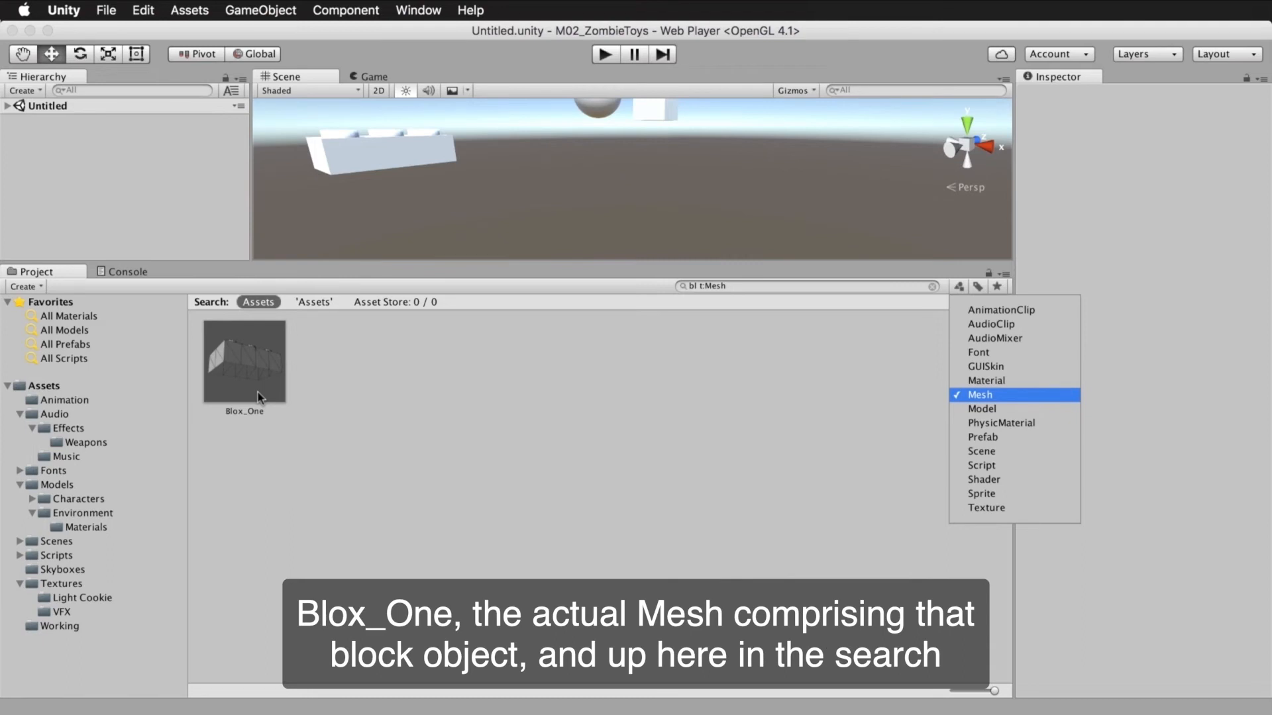
left_click(736, 287)
key("BackSpace")
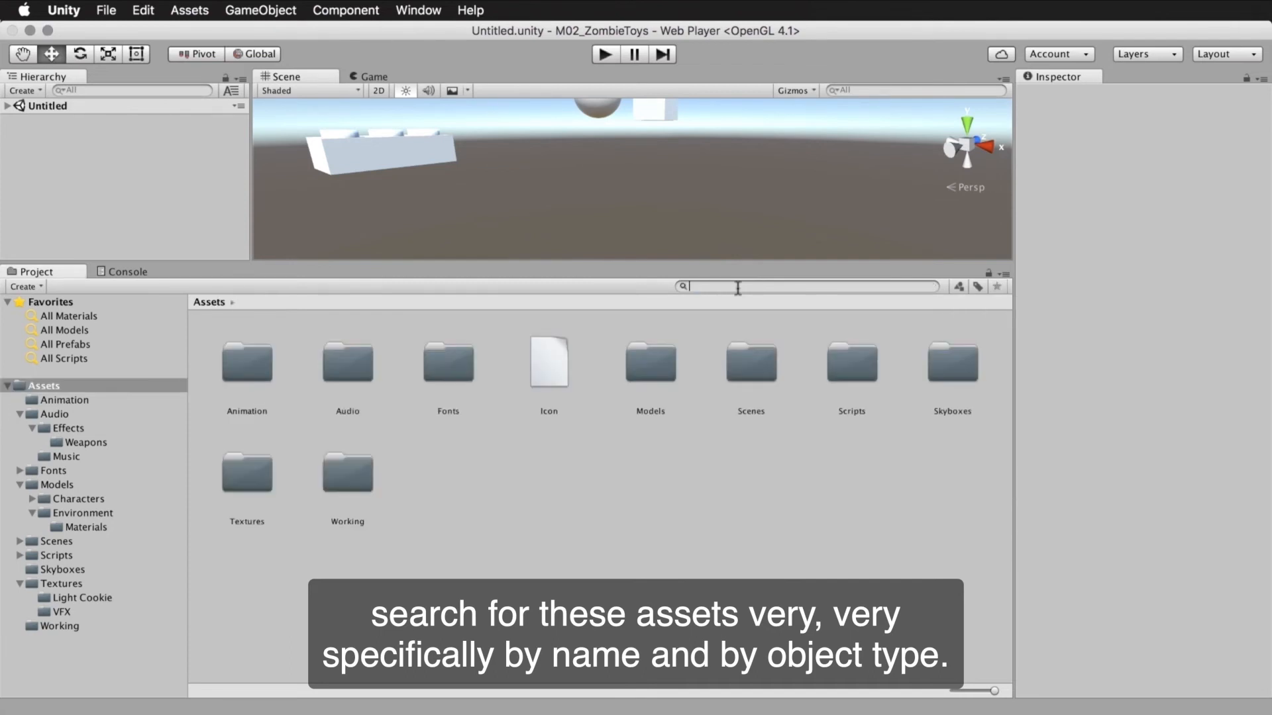
Filter the project assets to show only the AudioClip type, and remove the filter again
left_click(959, 287)
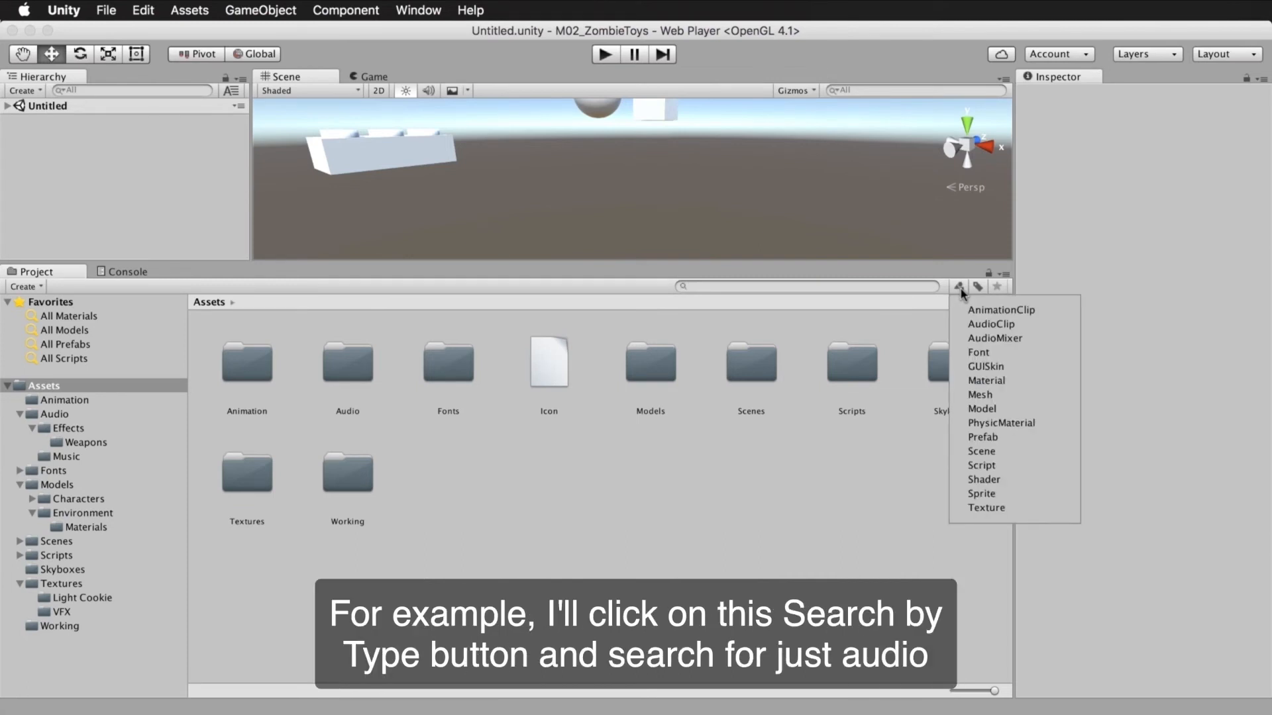
left_click(1028, 324)
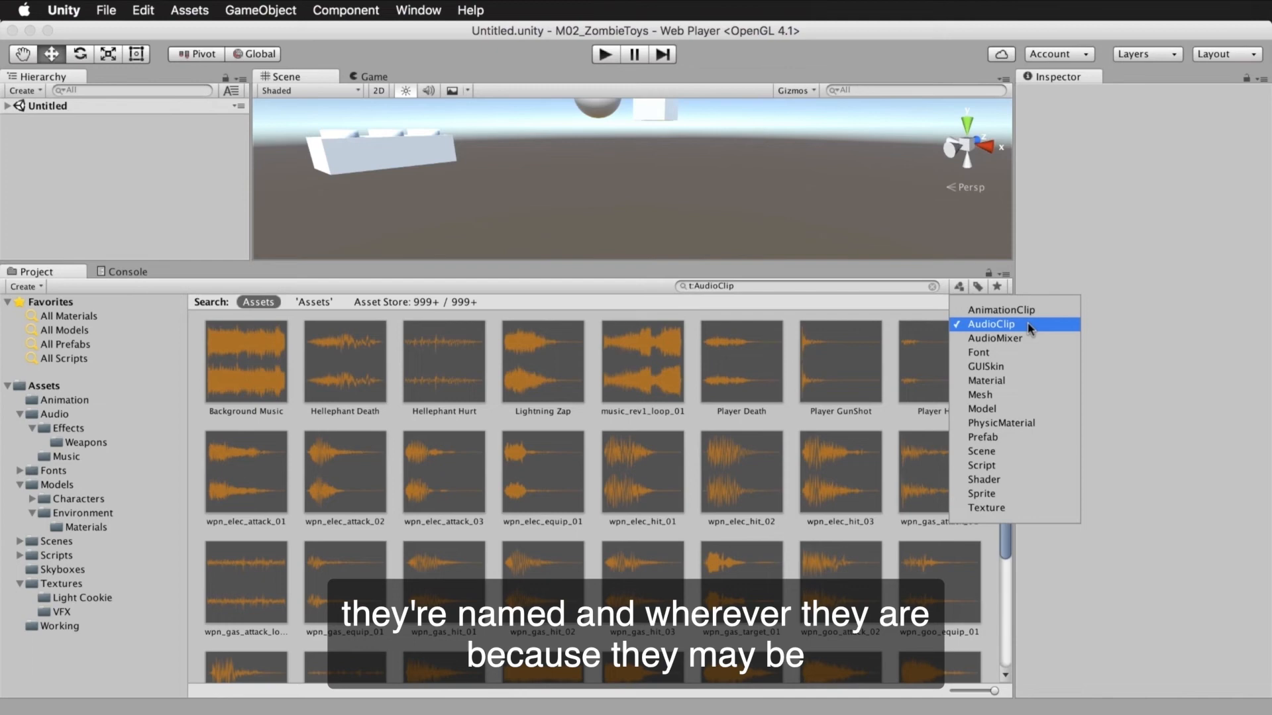
left_click(1027, 323)
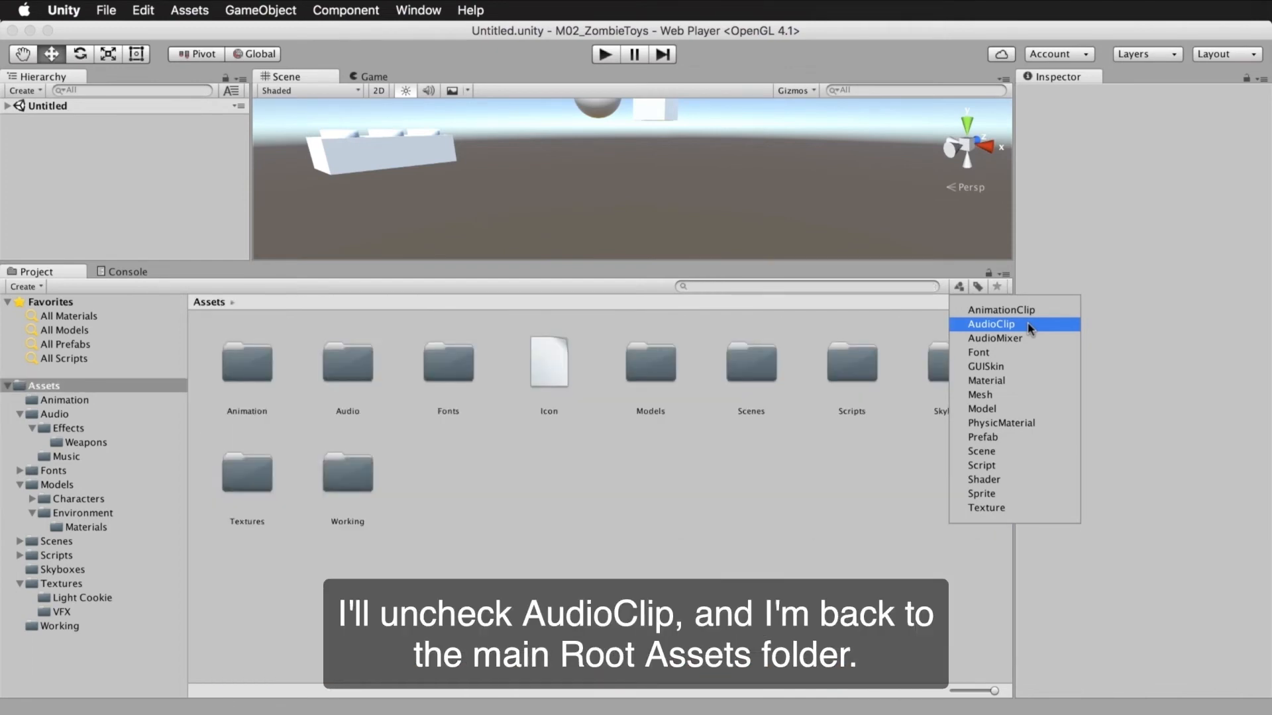
left_click(712, 517)
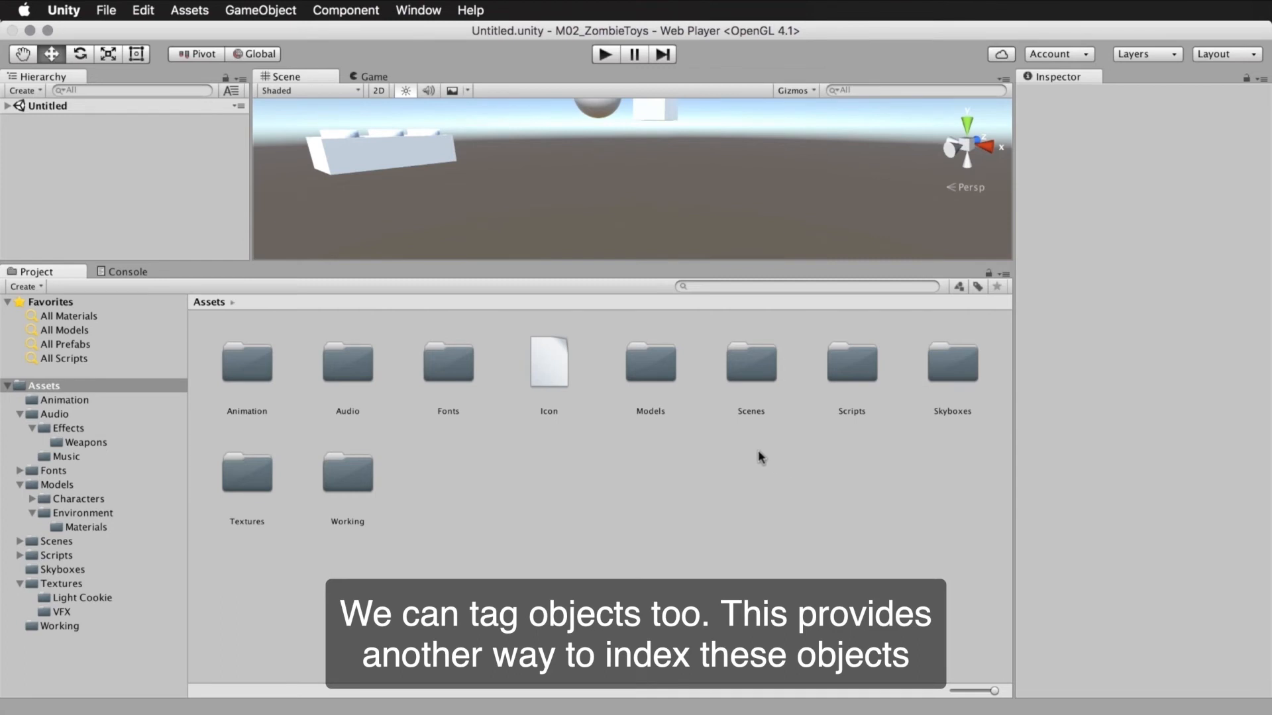
Open the Effects folder inside Audio and assign the Audio label to the Lightning Zap clip
double_click(362, 373)
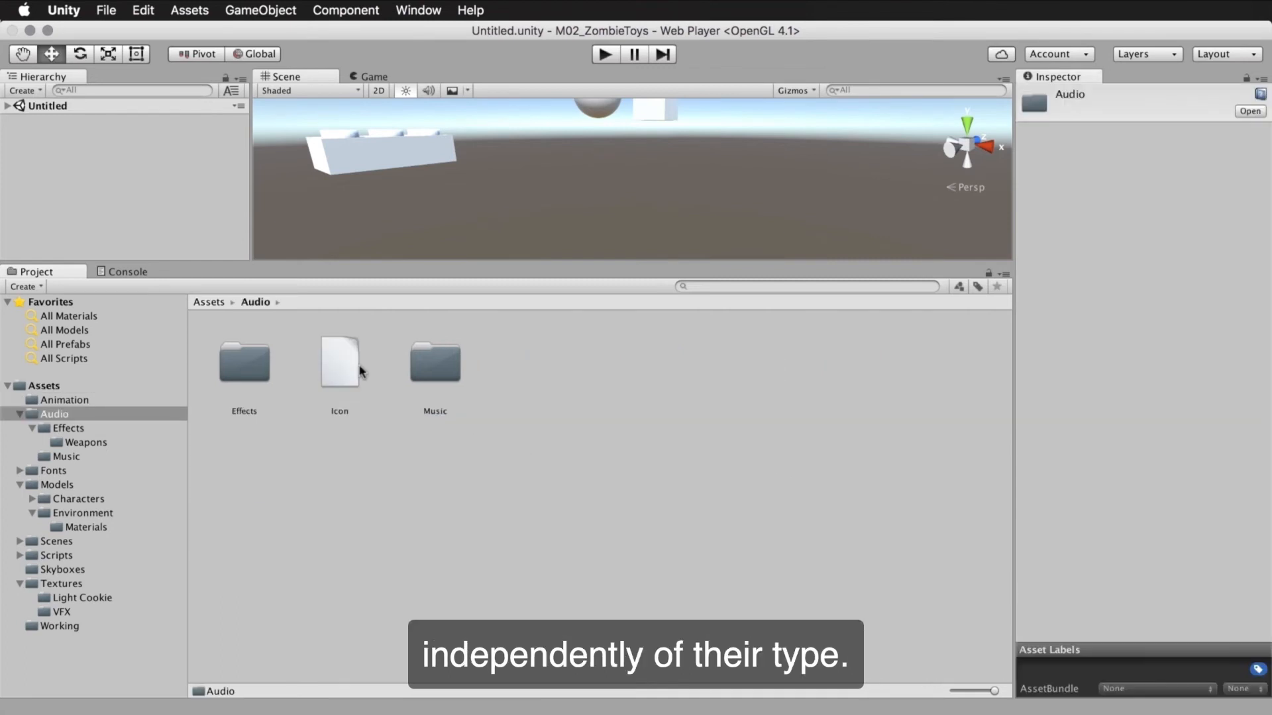
double_click(239, 371)
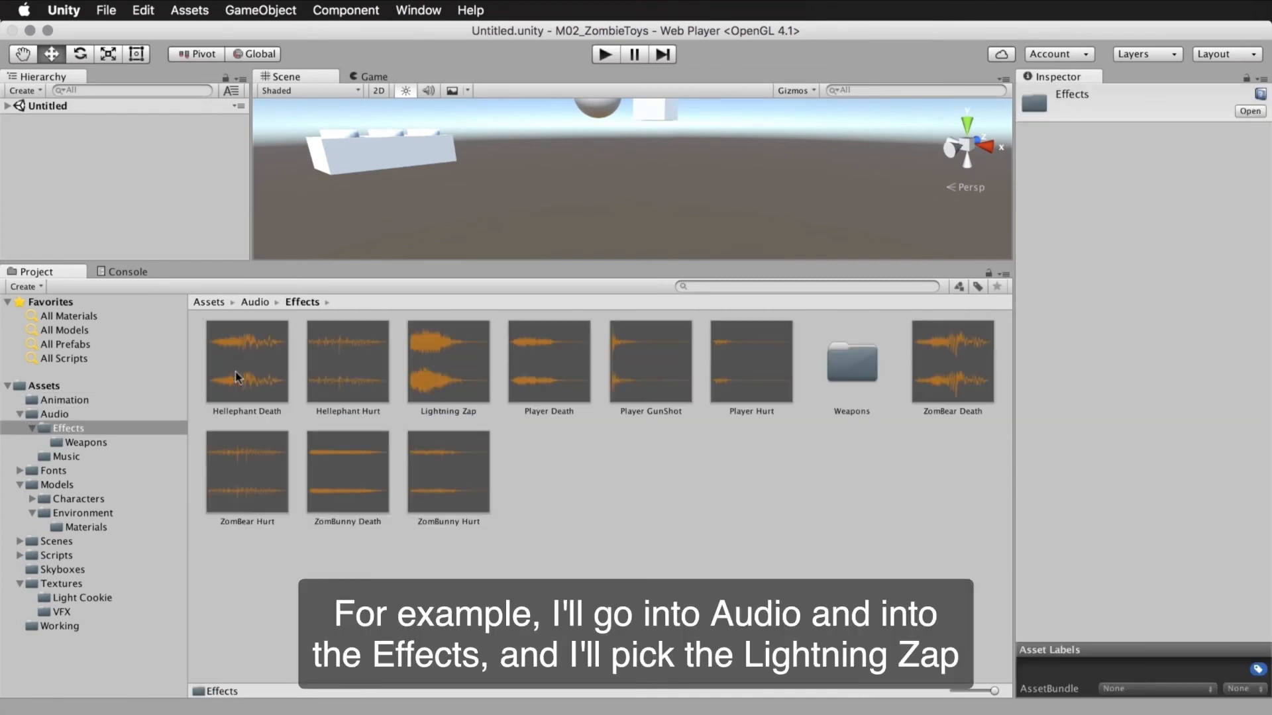
left_click(451, 359)
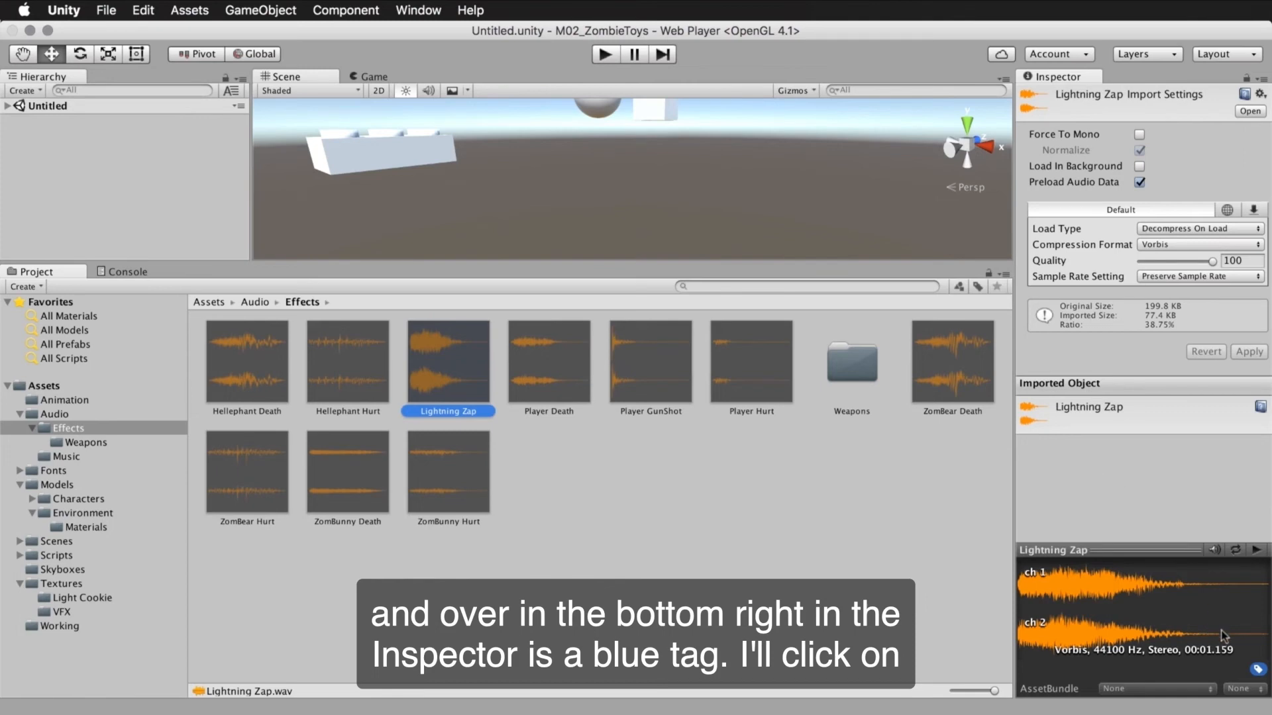
left_click(1256, 669)
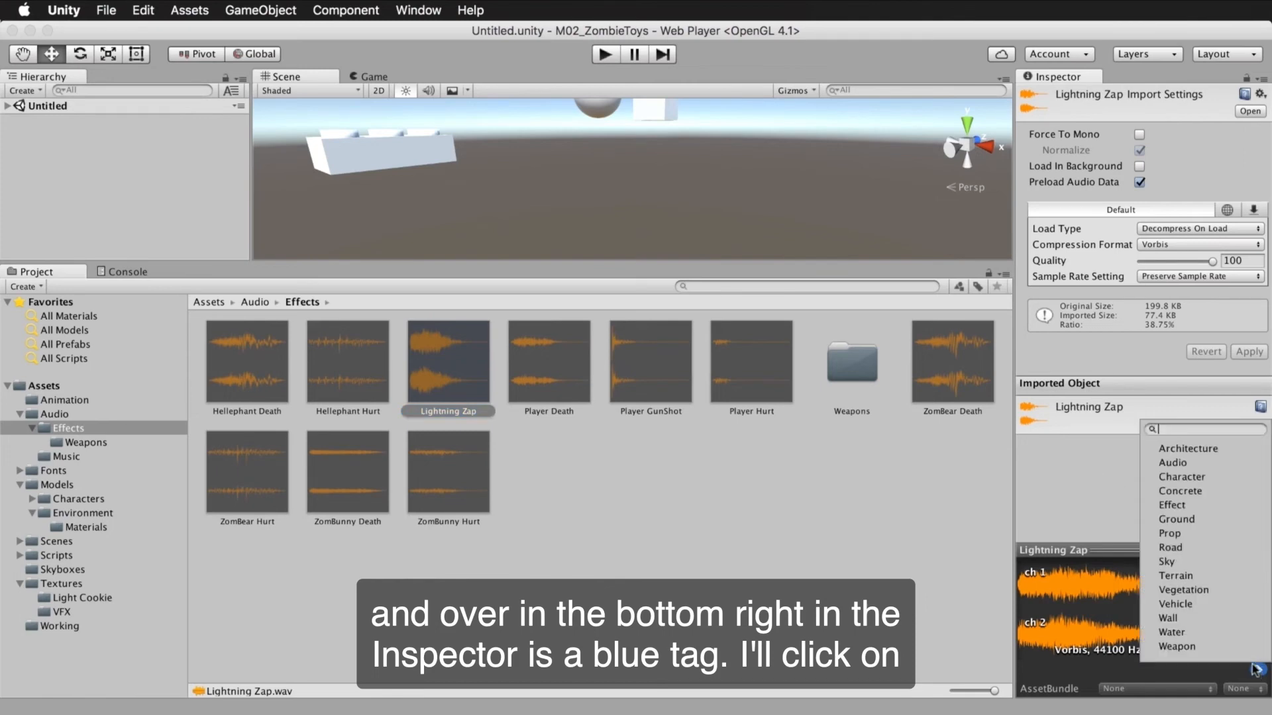
left_click(1198, 463)
left_click(896, 500)
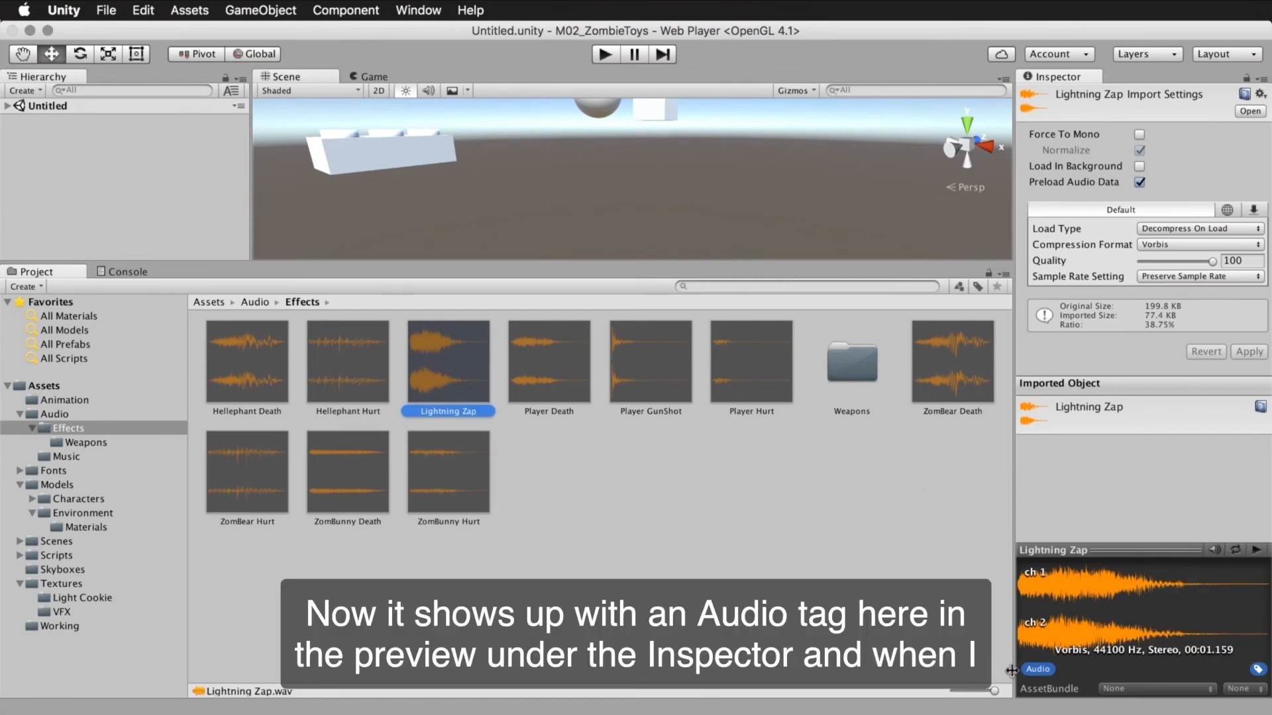
left_click(788, 580)
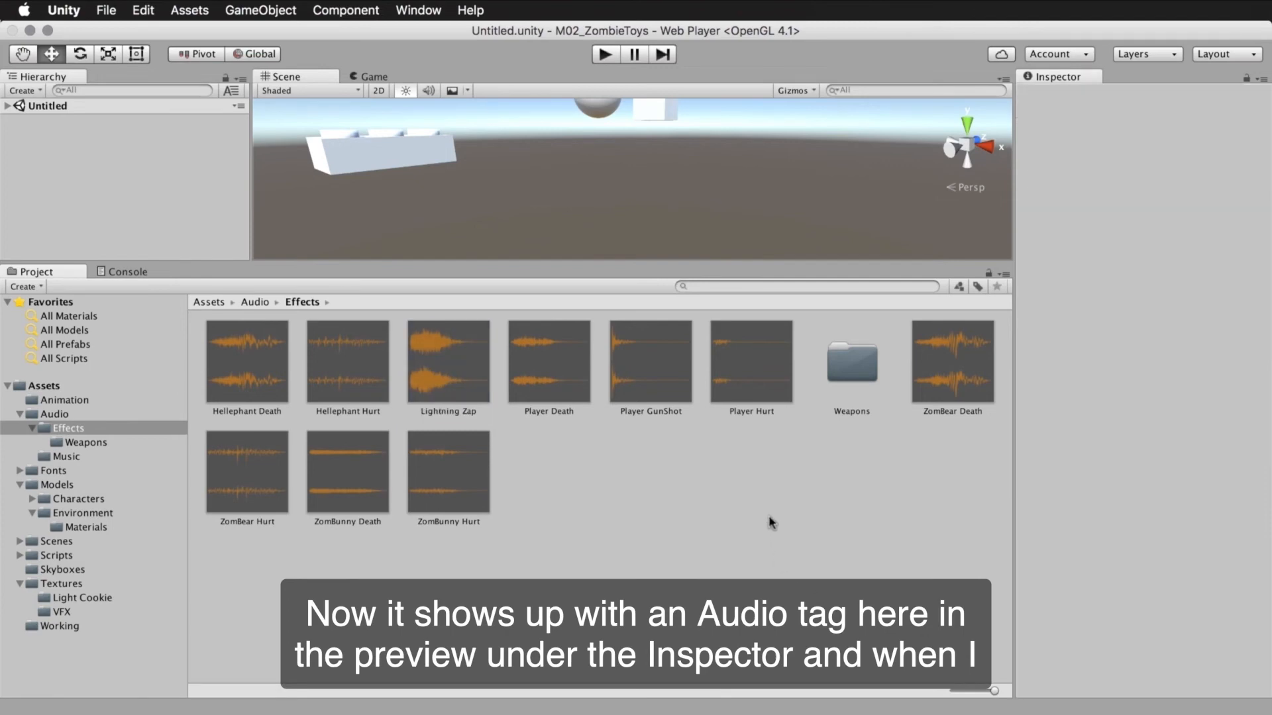
Search the project for assets carrying the Audio label, and clear the search
left_click(978, 286)
left_click(1000, 339)
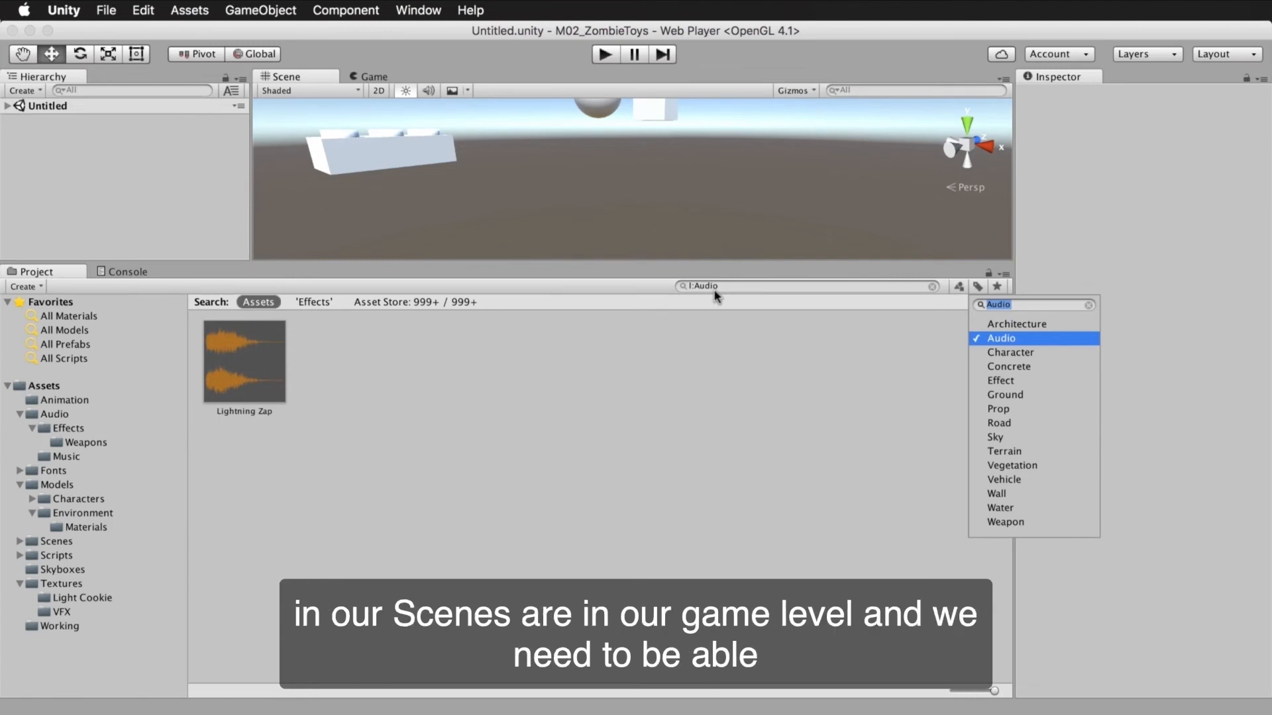
left_click(753, 286)
key("BackSpace")
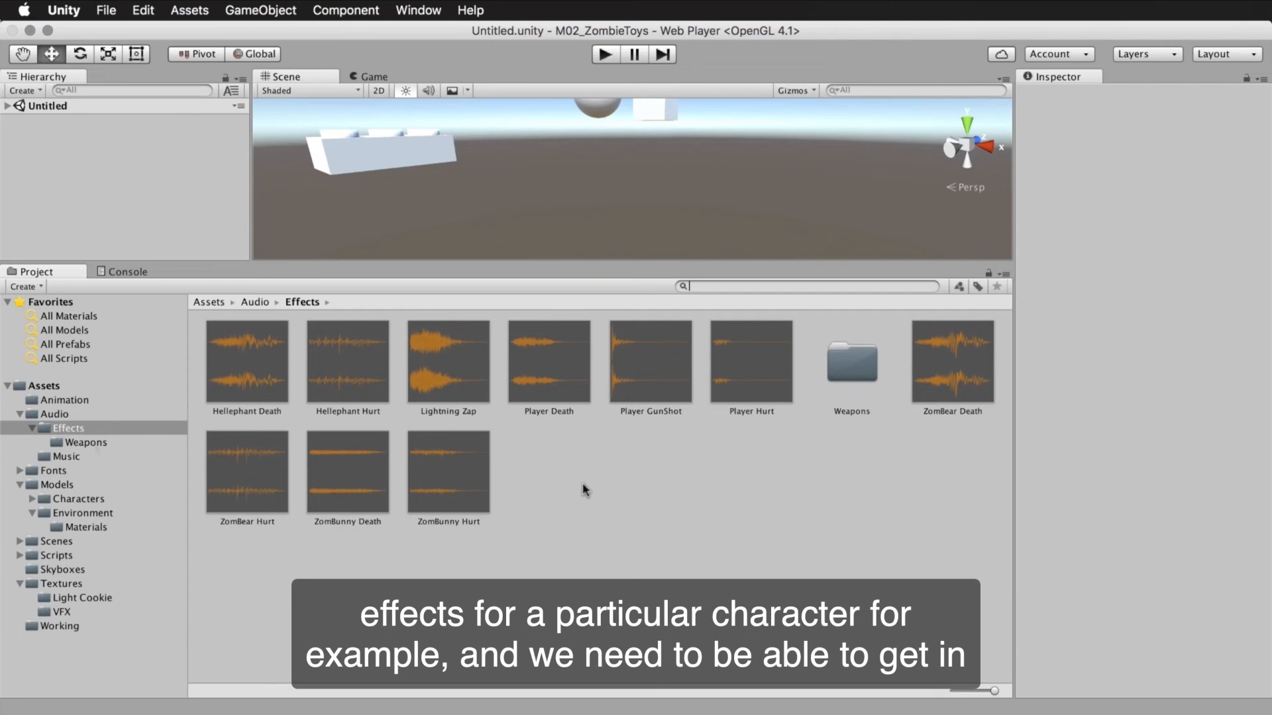
Examine the Weapons sound effects folder and the Favorites searches for all scripts, models, materials and prefabs
left_click(93, 443)
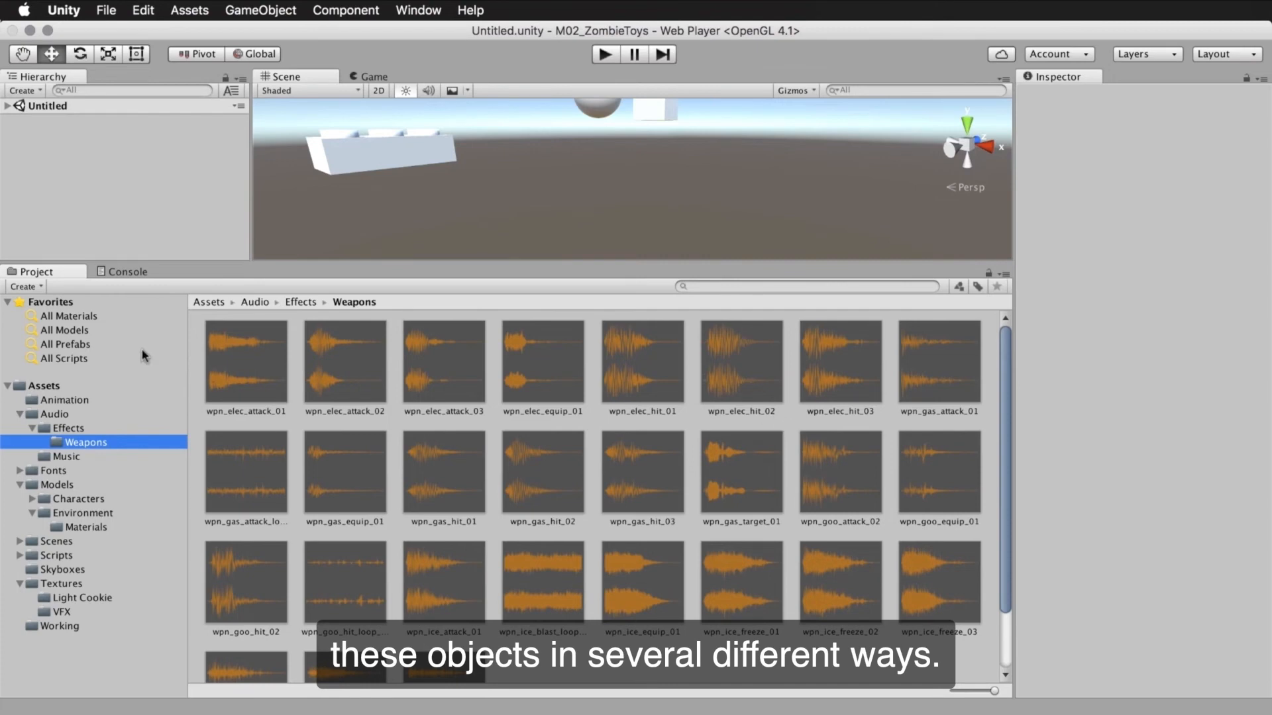
left_click(71, 360)
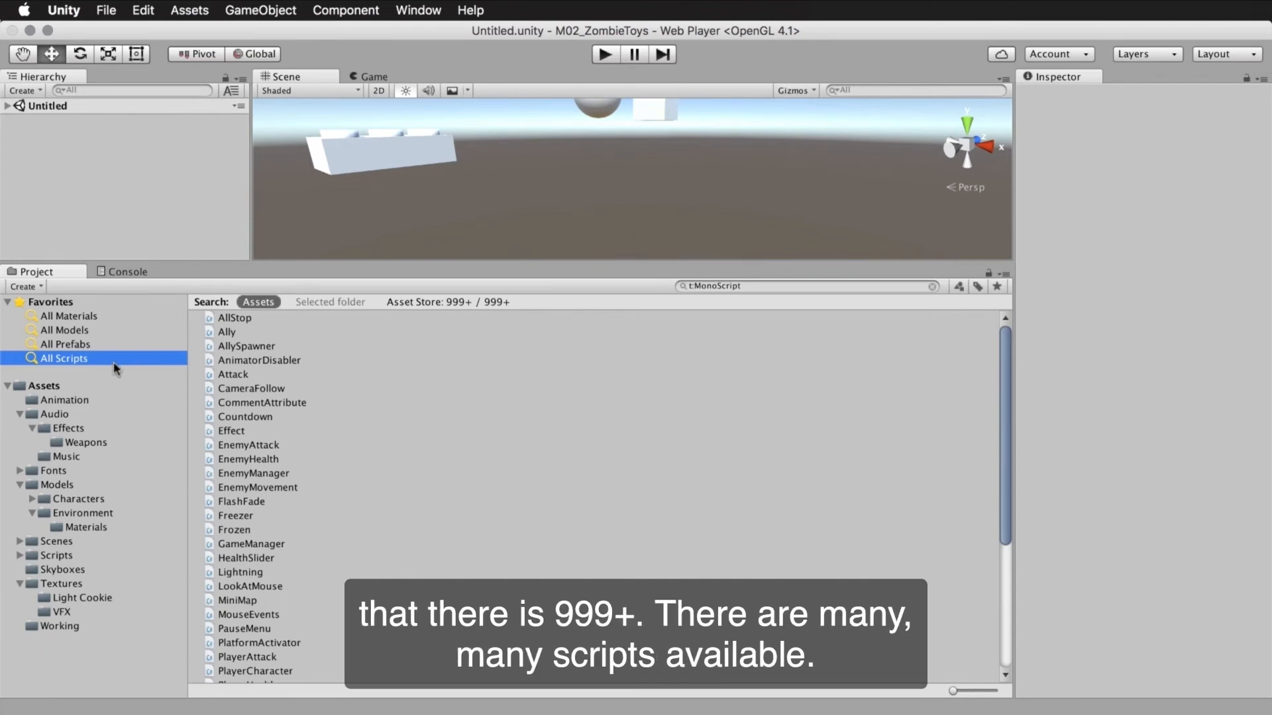
left_click(70, 331)
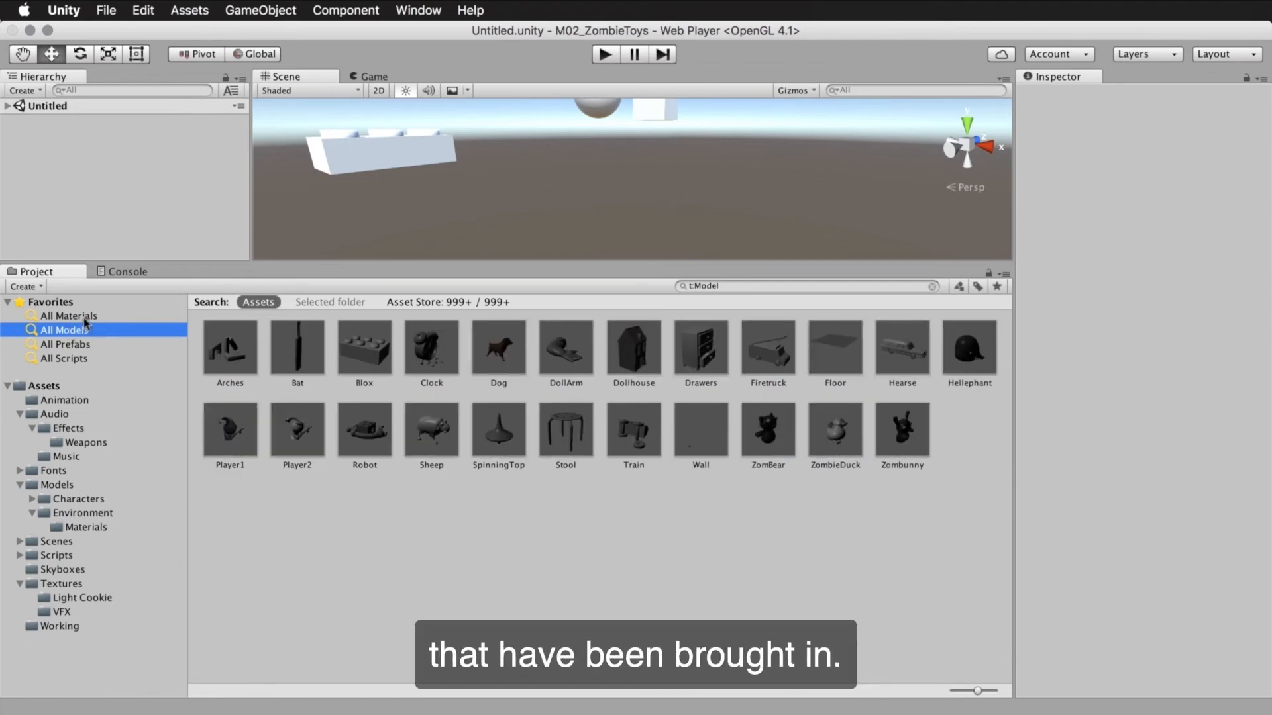
left_click(82, 318)
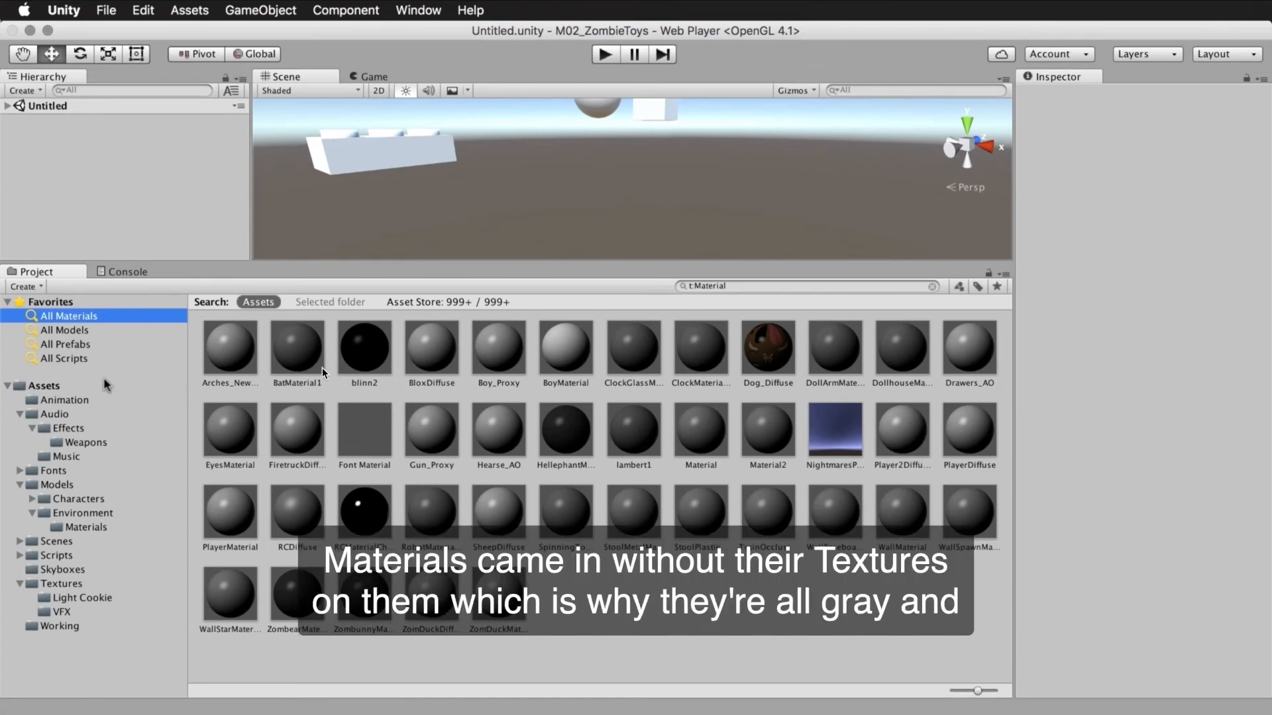
left_click(64, 344)
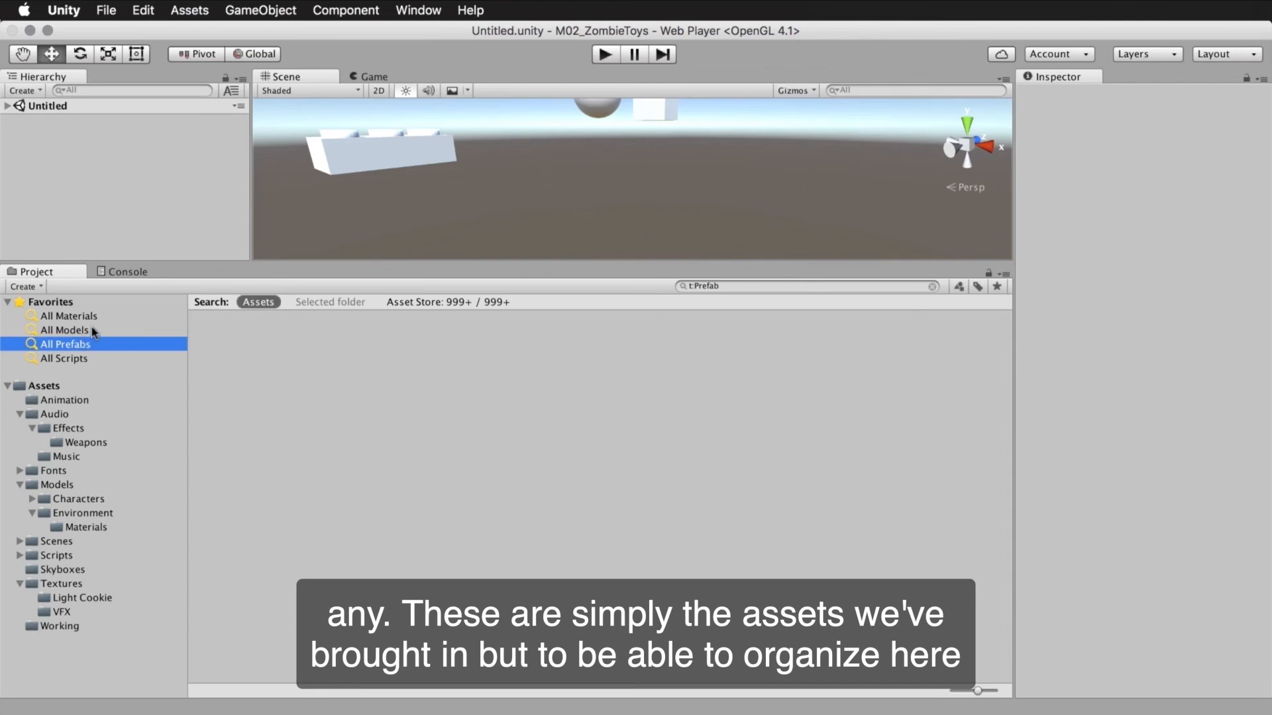
left_click(93, 331)
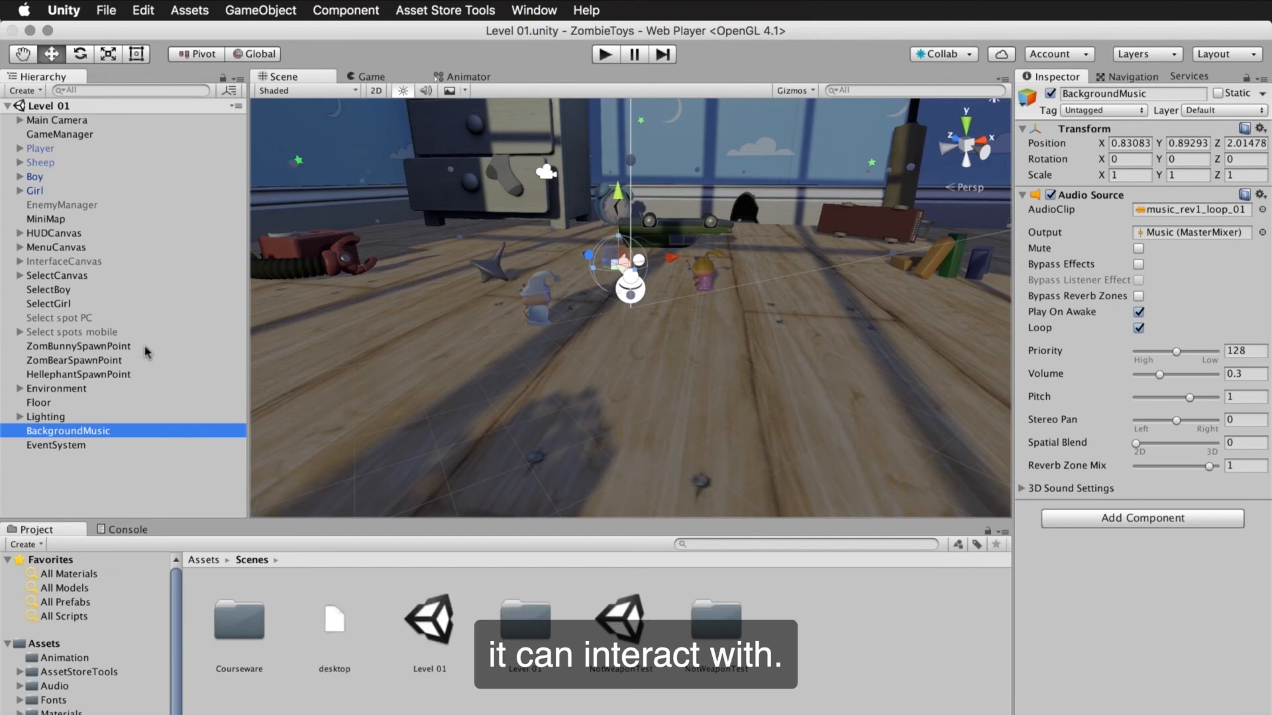
Starting from the Floor object's layer setting, add a new layer named Props as User Layer 15
left_click(44, 405)
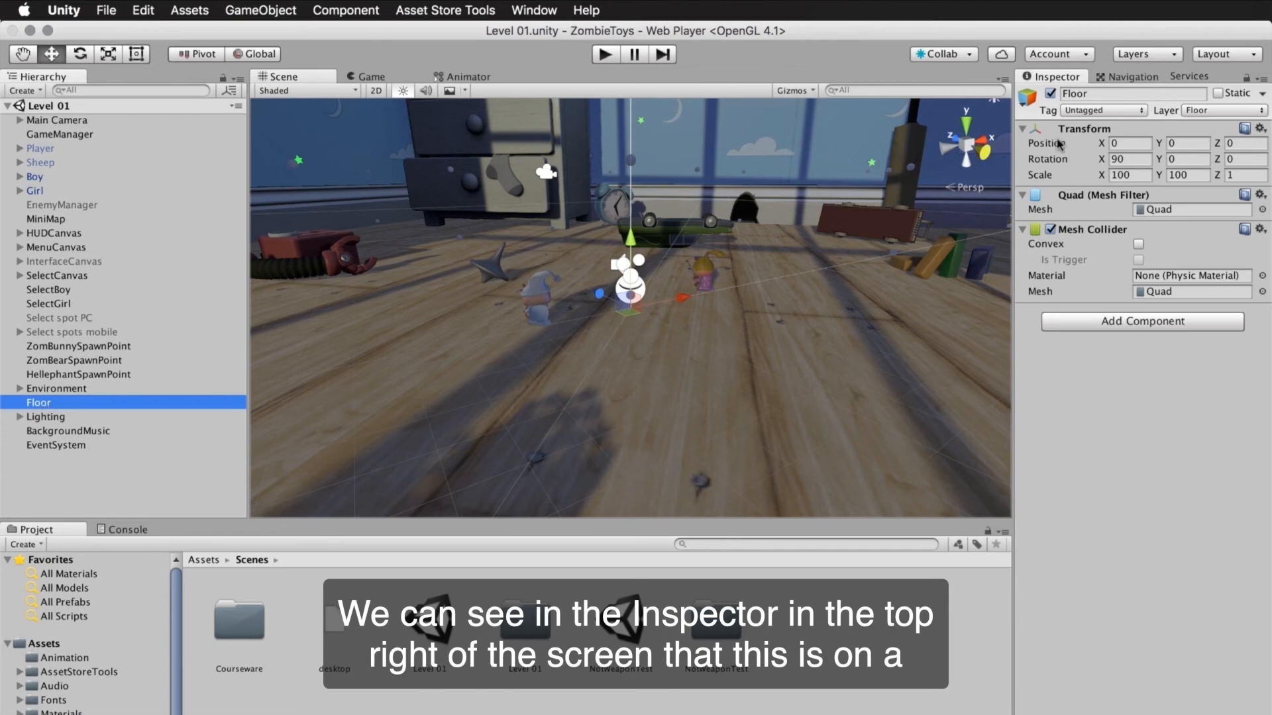
left_click(1206, 111)
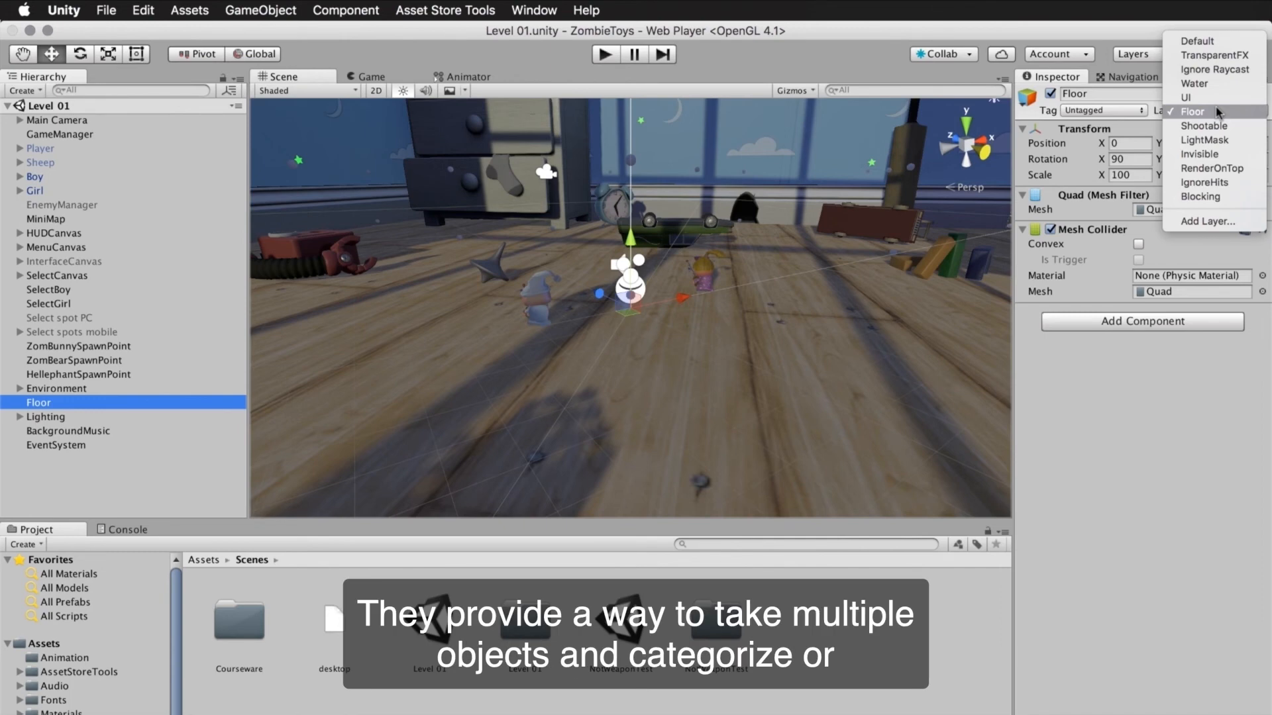
left_click(1224, 224)
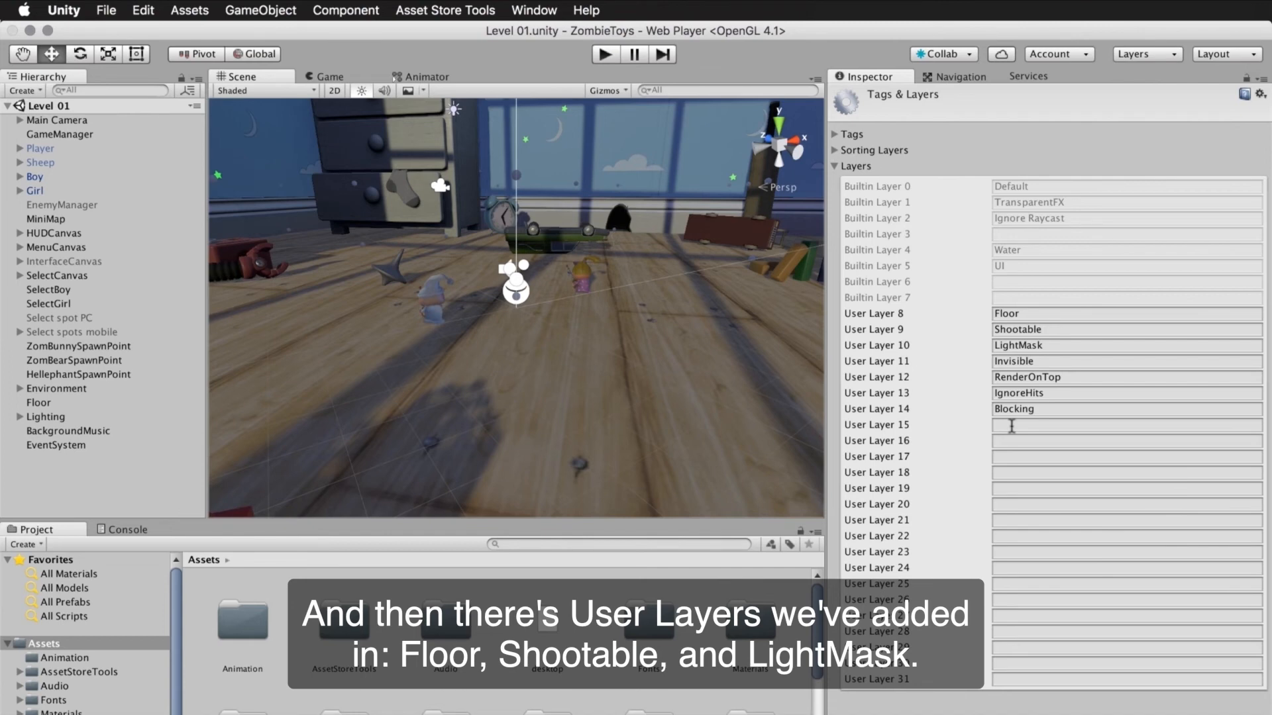
left_click(1011, 426)
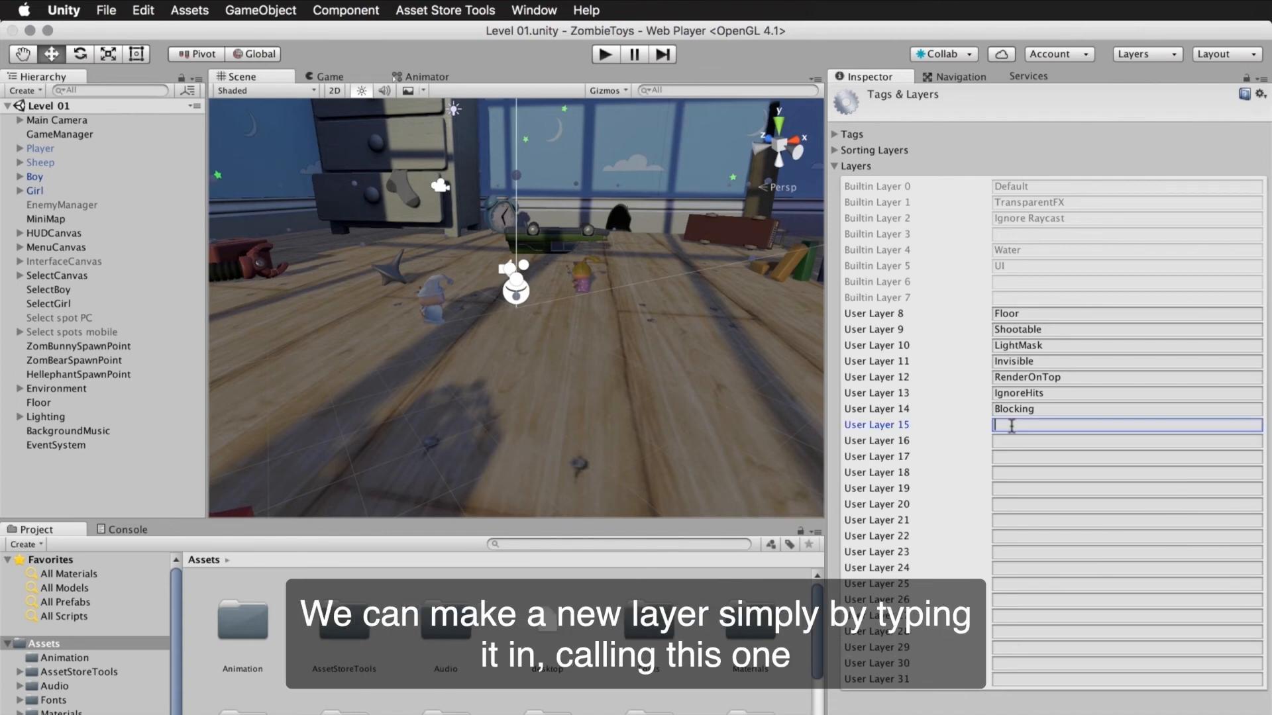
type("Props")
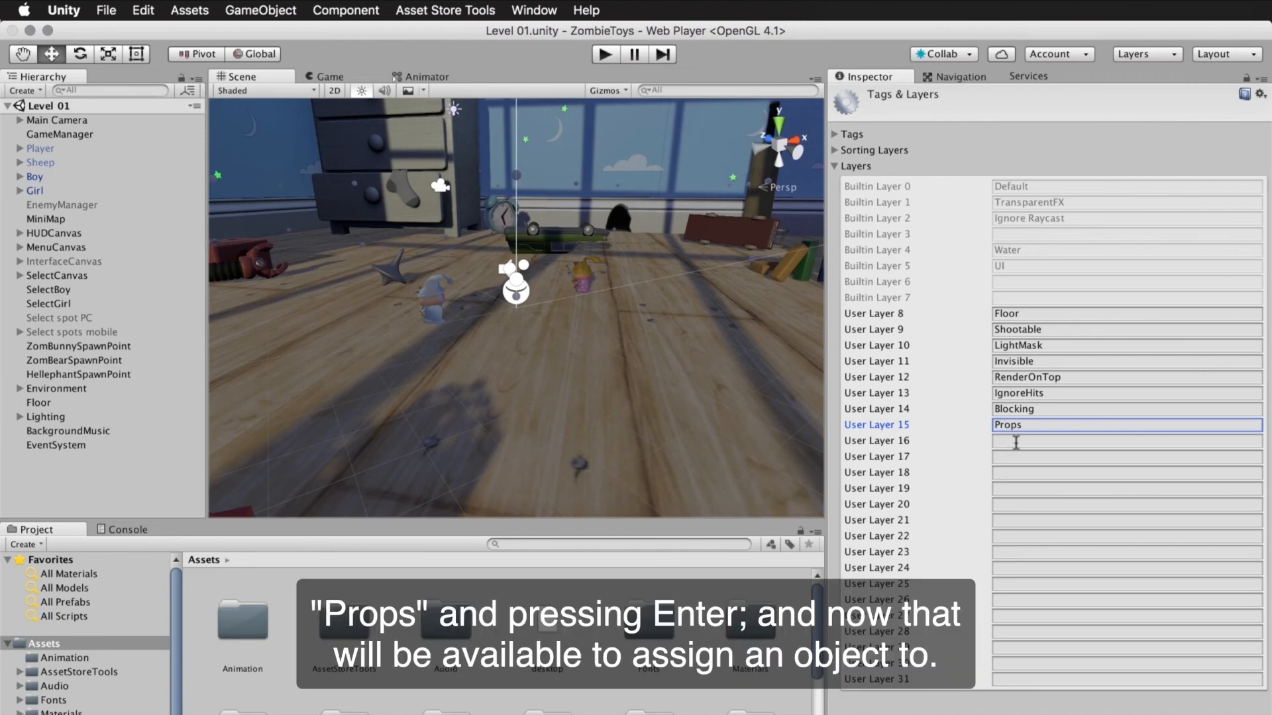
Select the Drawers dresser in the scene and assign it to the Props layer
left_click(402, 146)
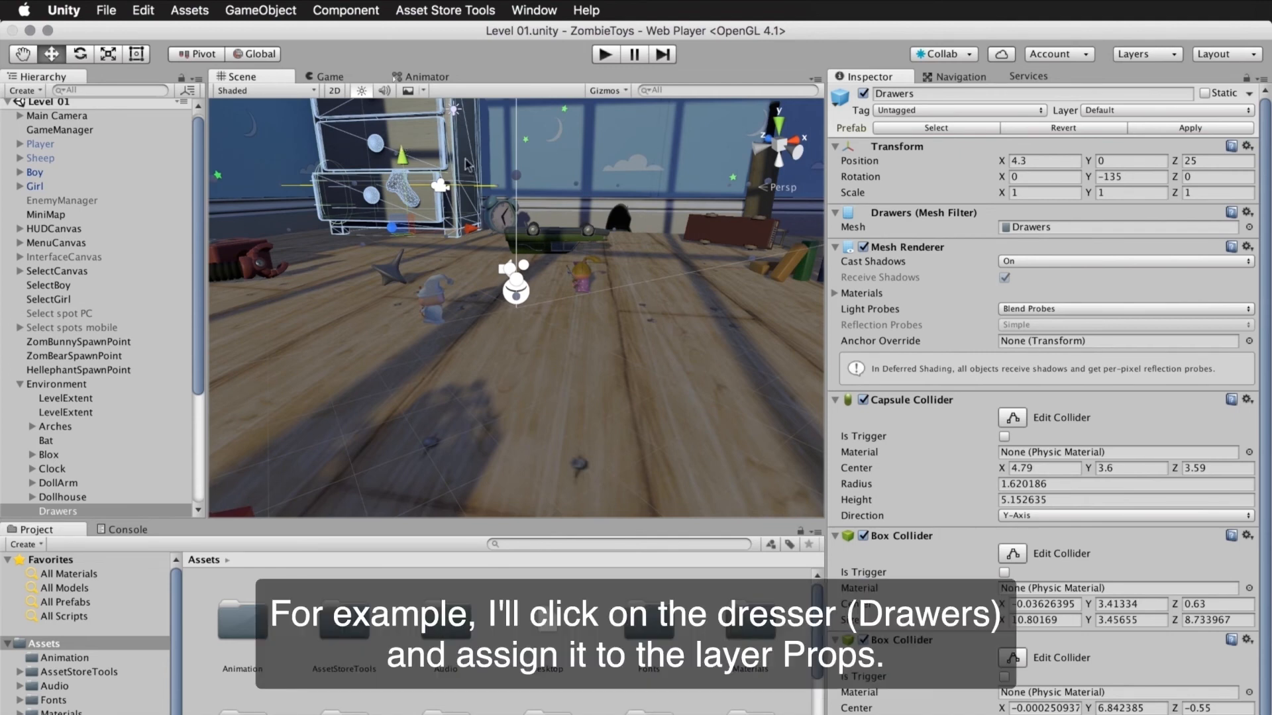
left_click(1150, 110)
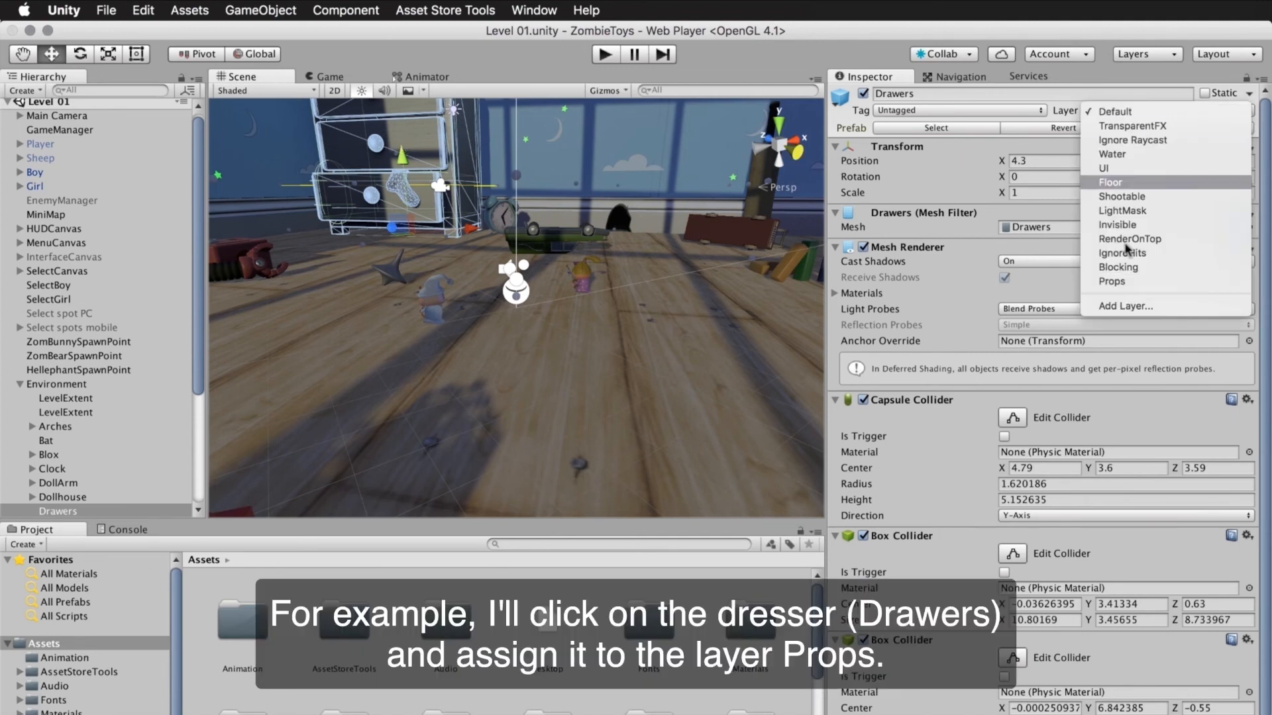
left_click(1119, 288)
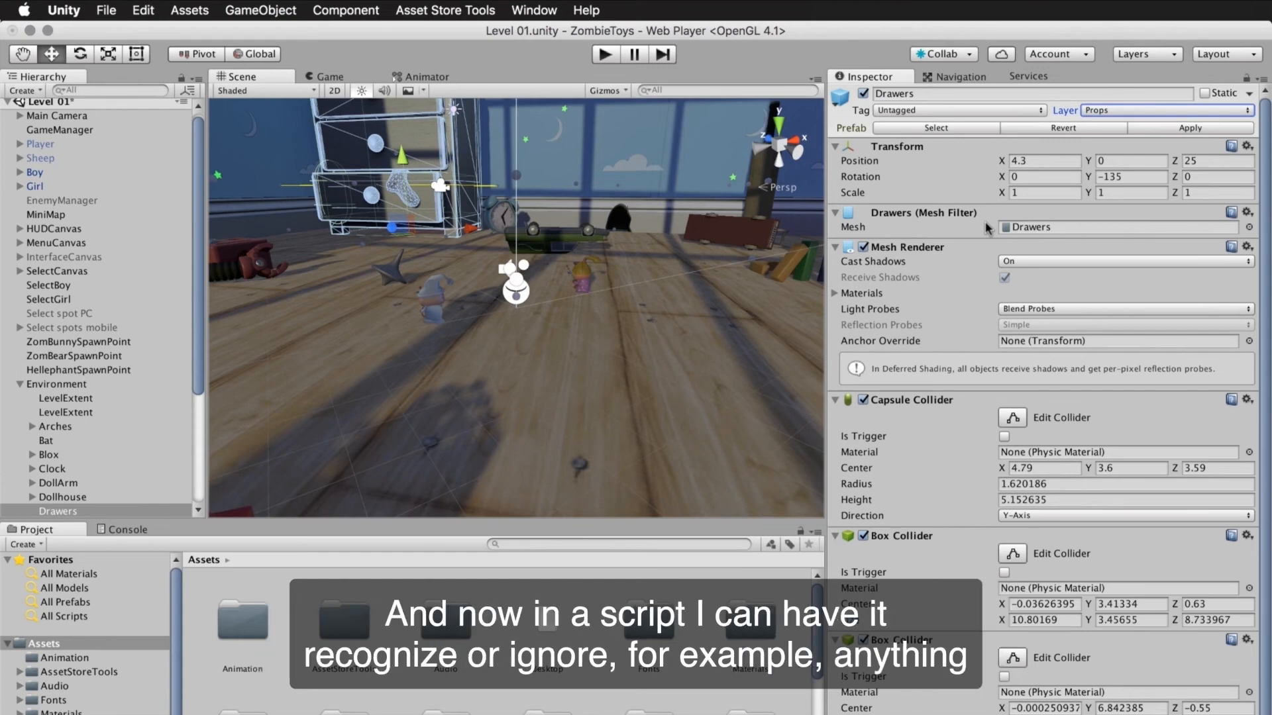
left_click(1115, 111)
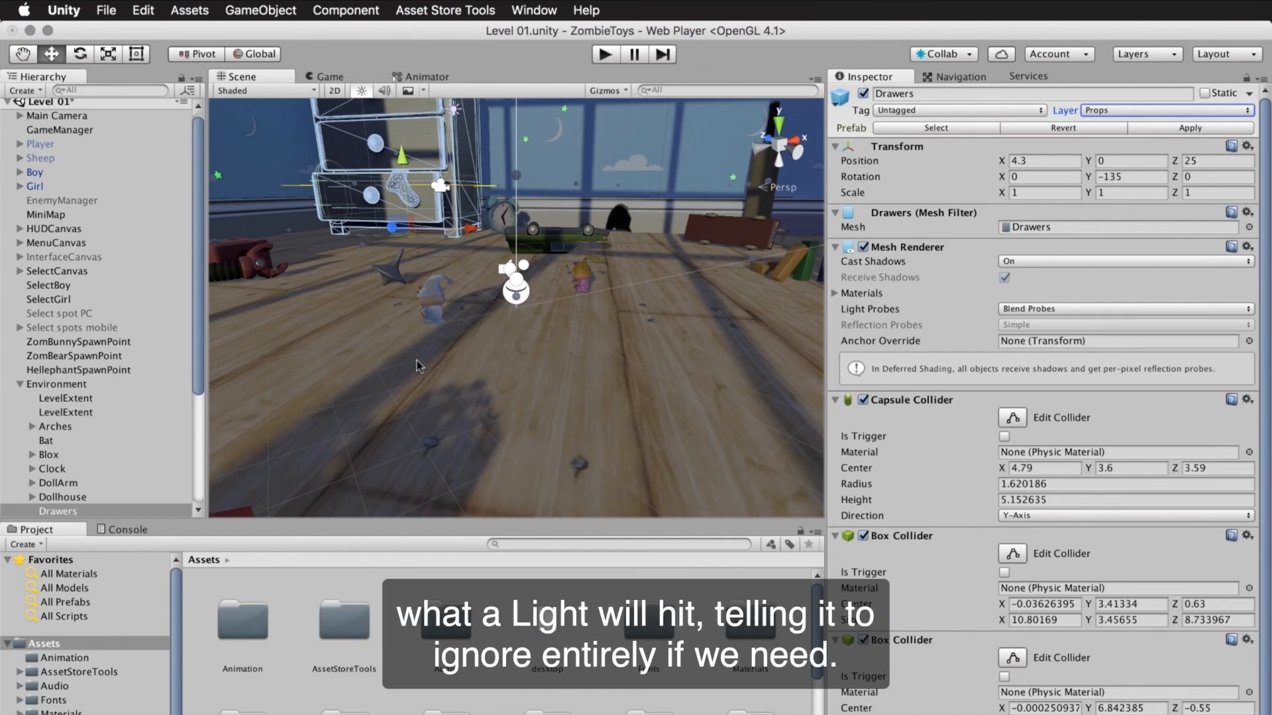
Exclude the Props layer from the Culling Mask of the Moonlight in the Lighting group
scroll(470, 345, "up", 2)
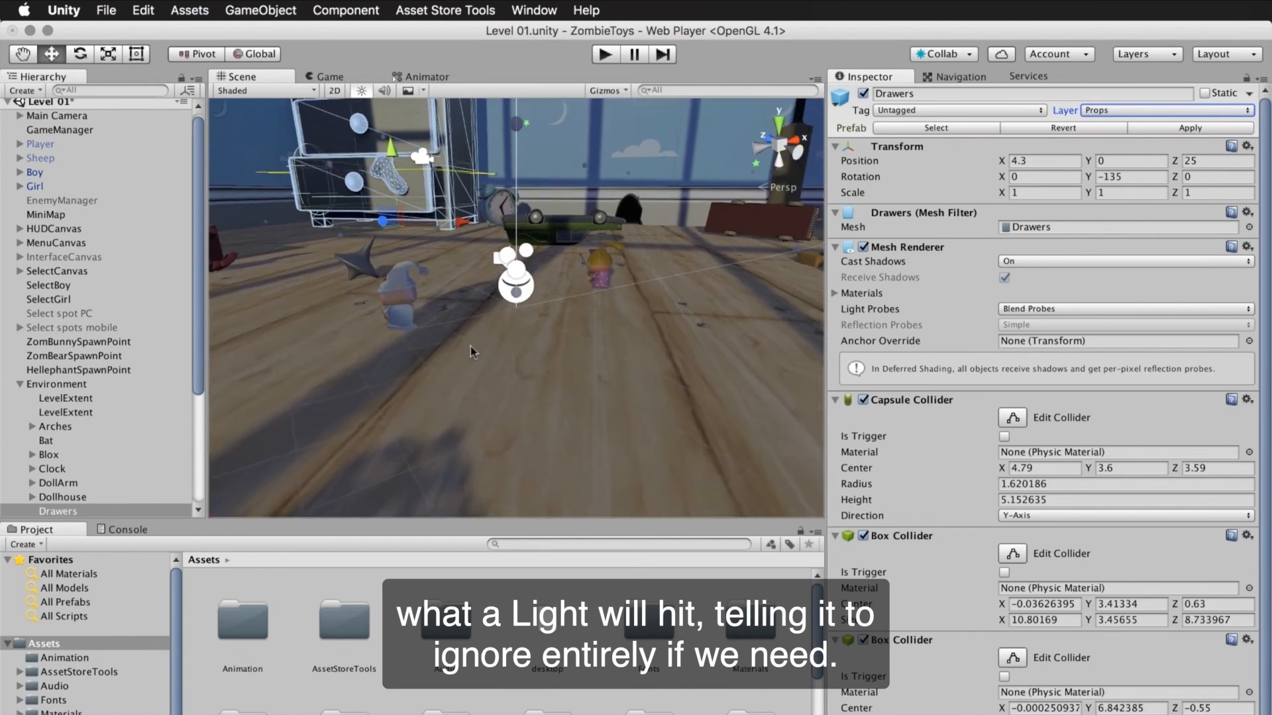
scroll(471, 346, "down", 4)
left_click_drag(197, 275, 197, 384)
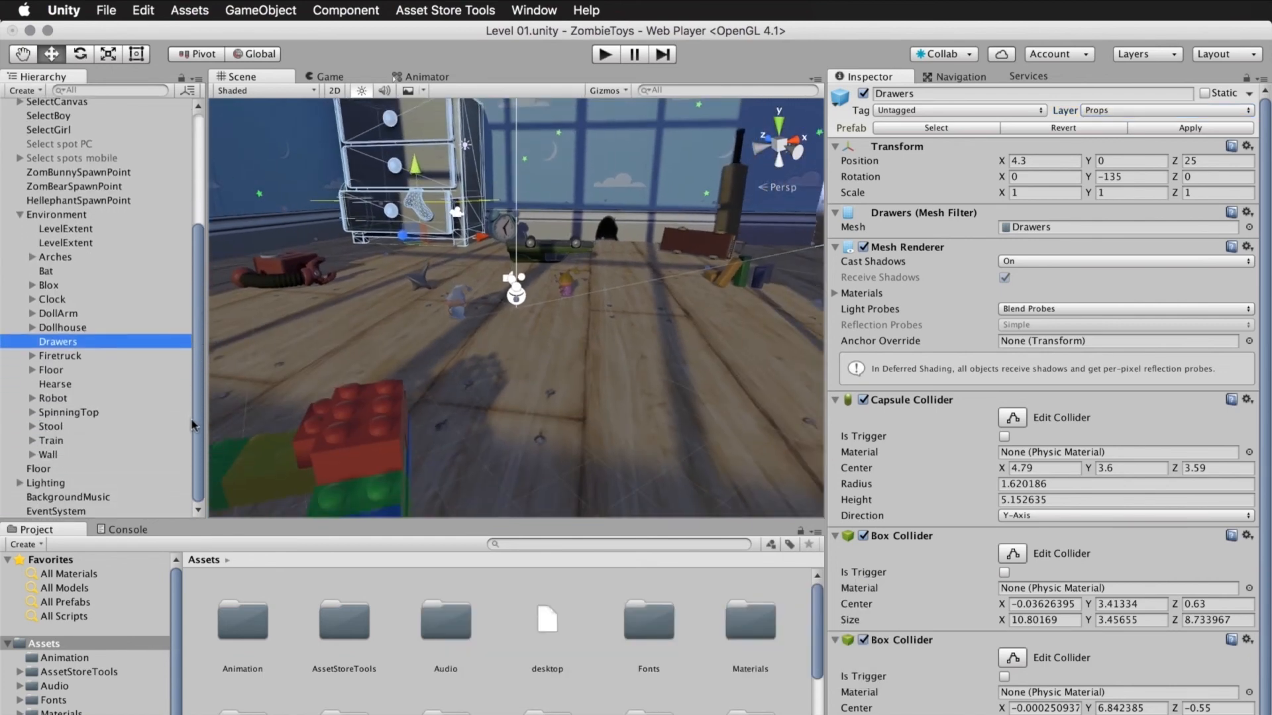
left_click(22, 484)
left_click_drag(196, 424, 197, 463)
left_click(63, 426)
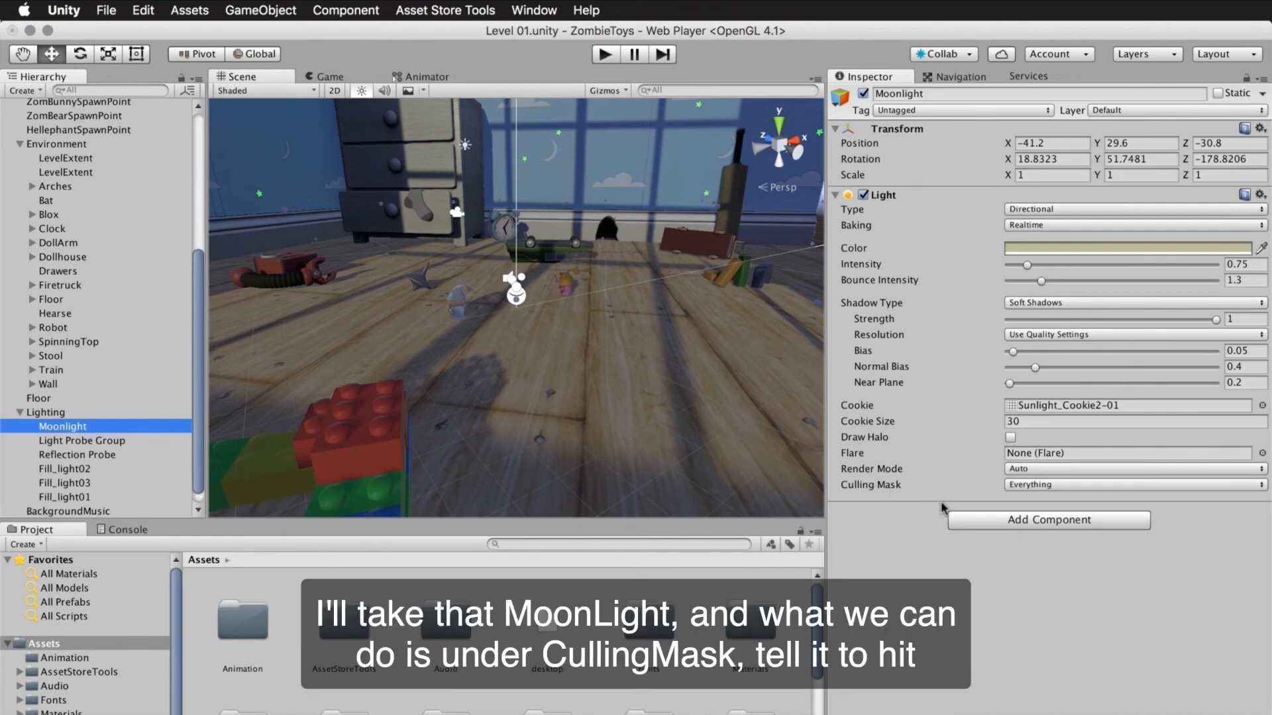
left_click(1039, 483)
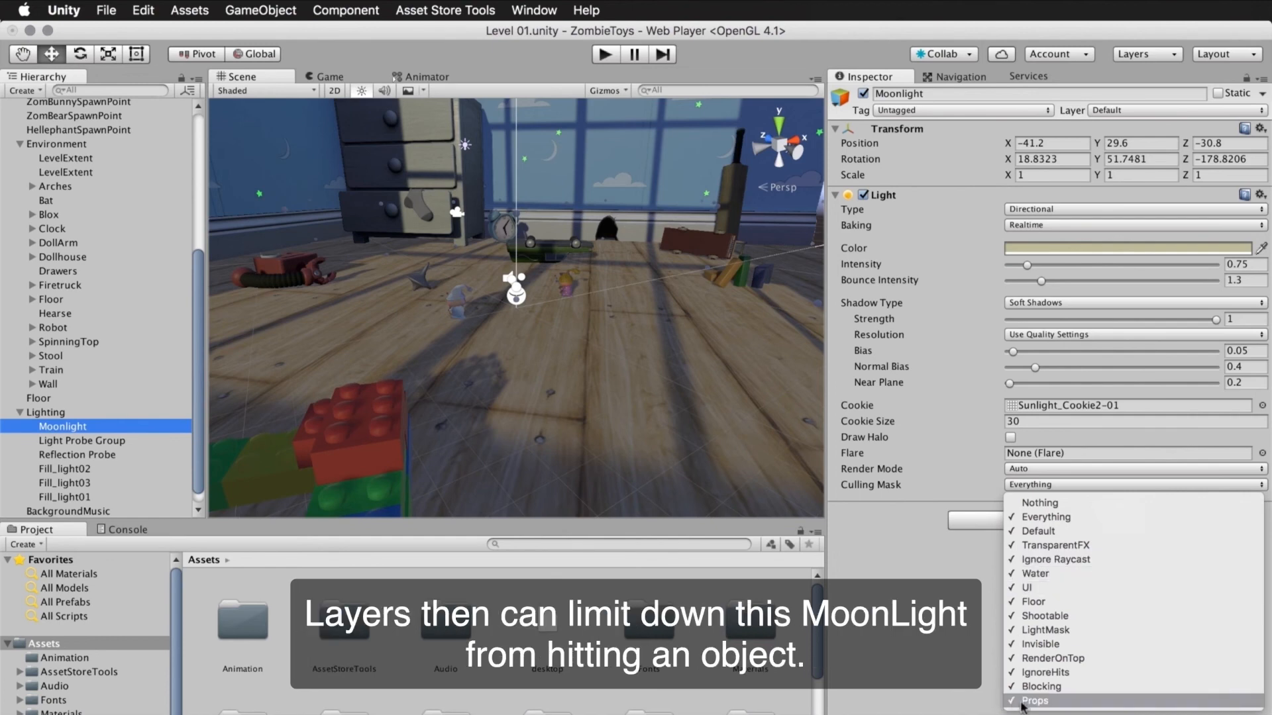
left_click(1049, 701)
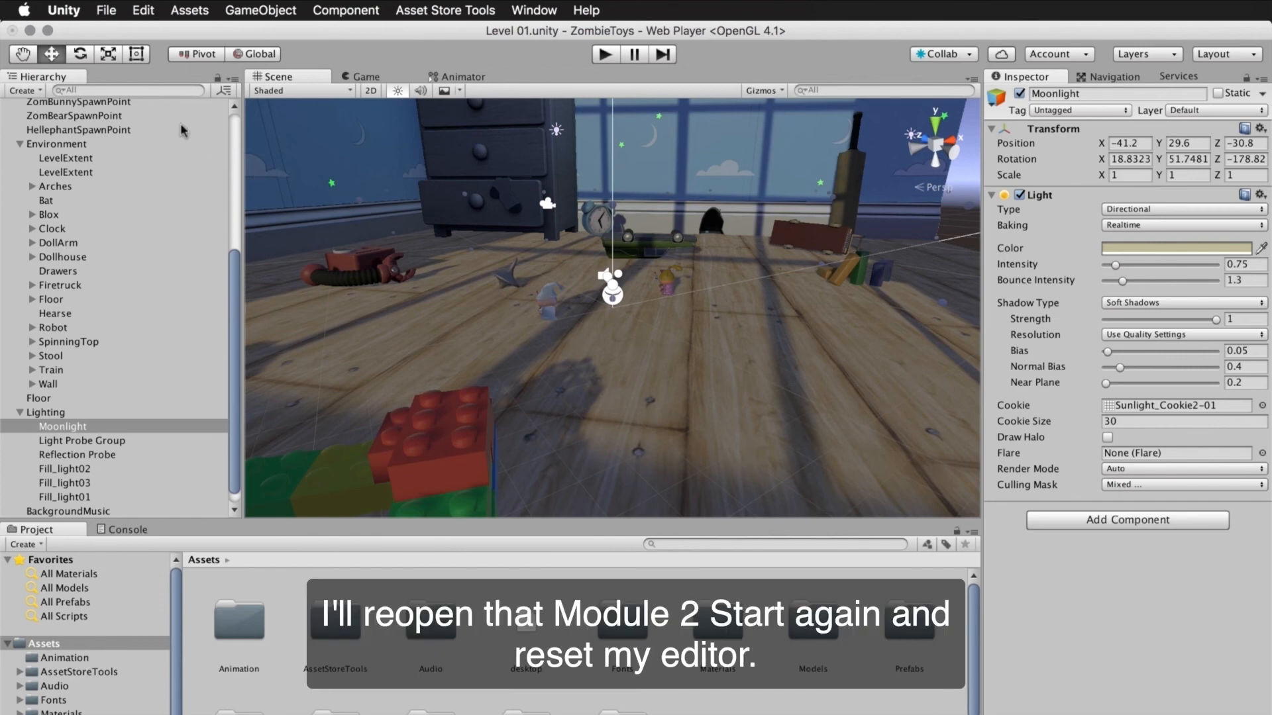
Open the M02_ZombieToys project in place of the current ZombieToys project
left_click(106, 11)
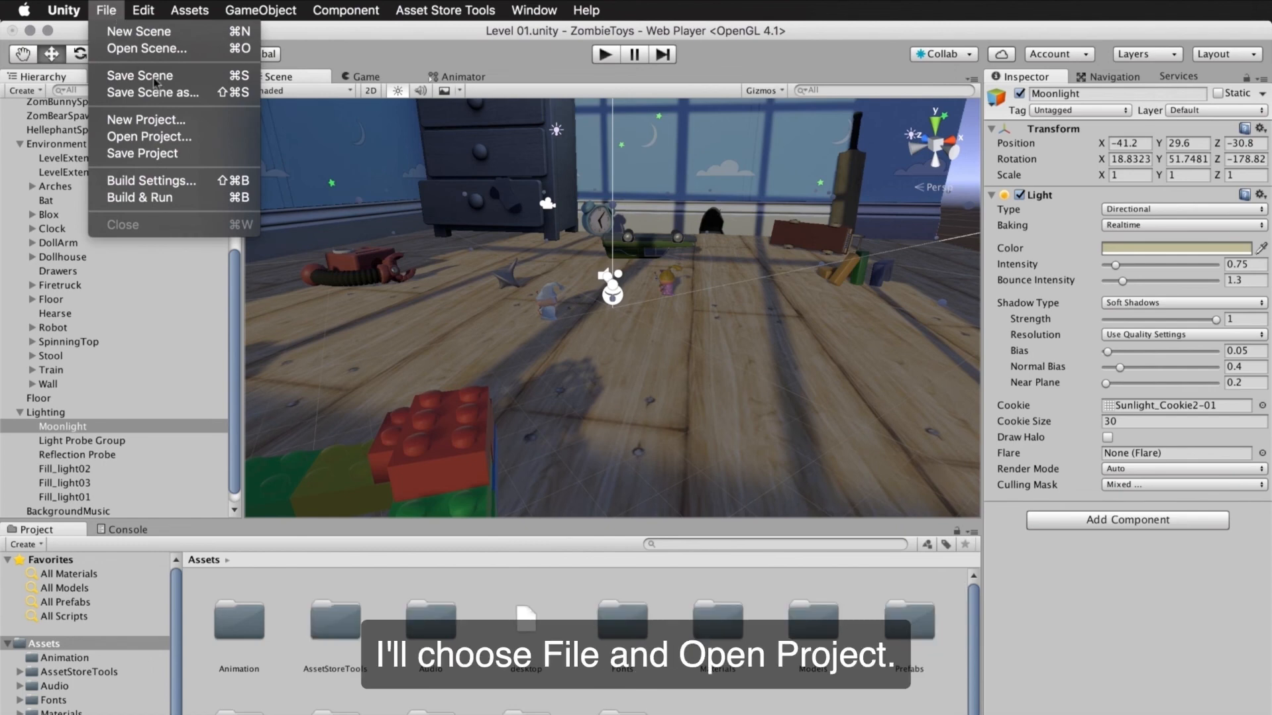
left_click(167, 138)
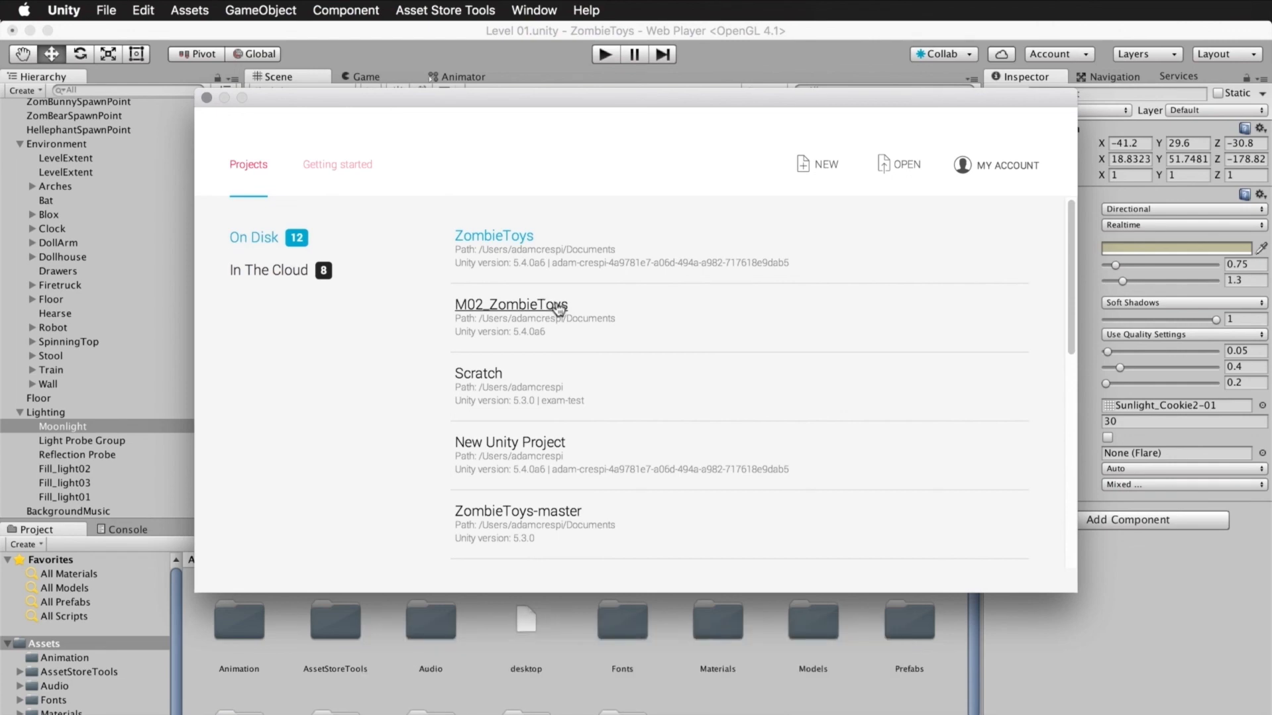
left_click(558, 309)
left_click(400, 268)
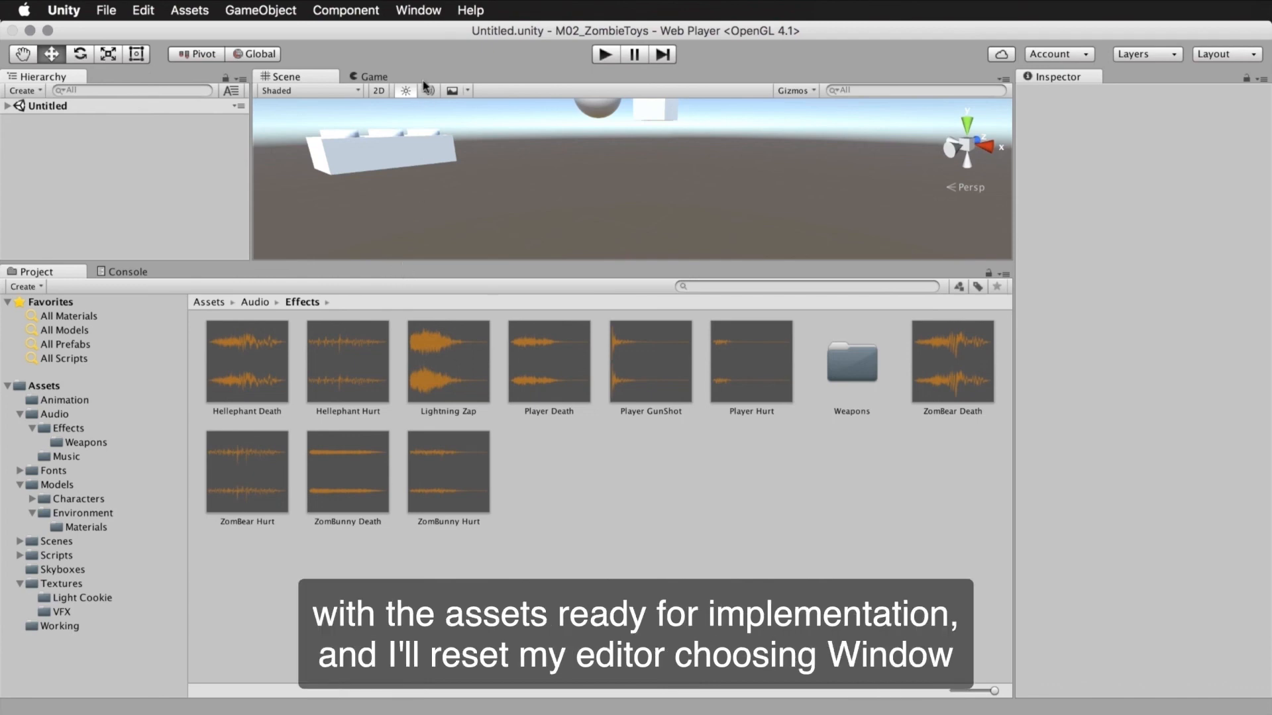
Reset the editor windows to the Default layout
left_click(418, 10)
mouse_move(443, 96)
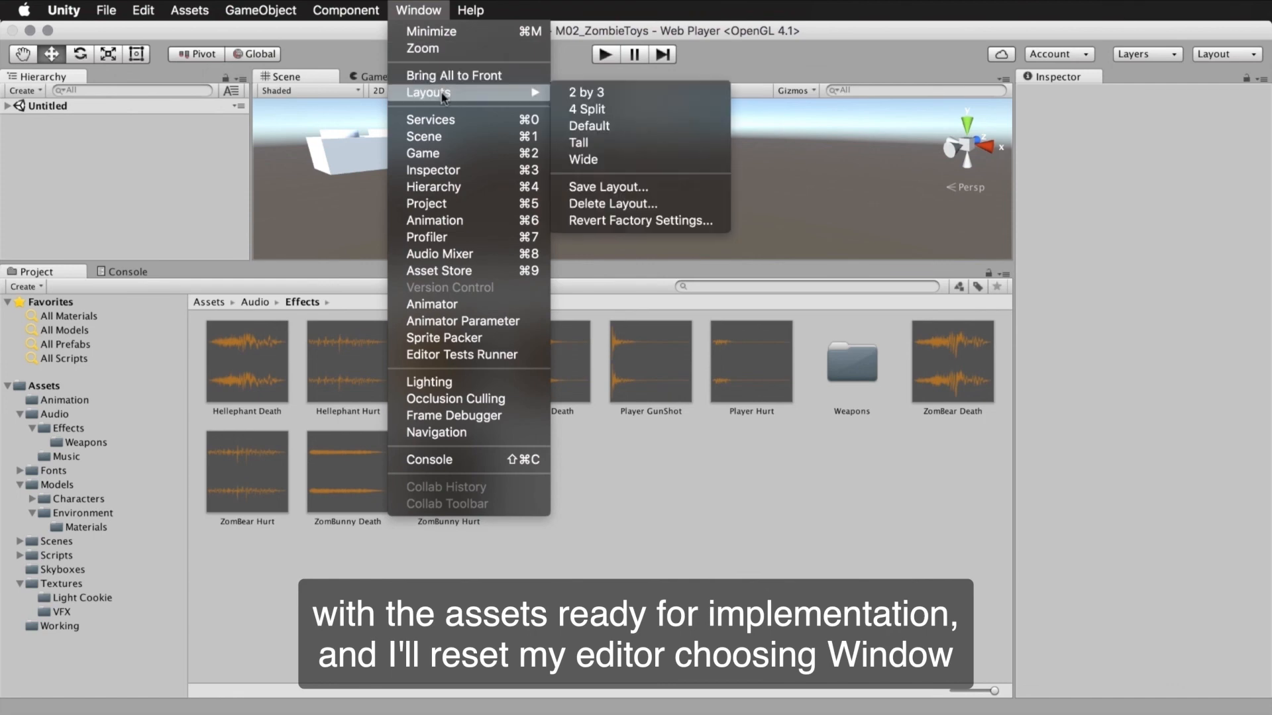
left_click(634, 126)
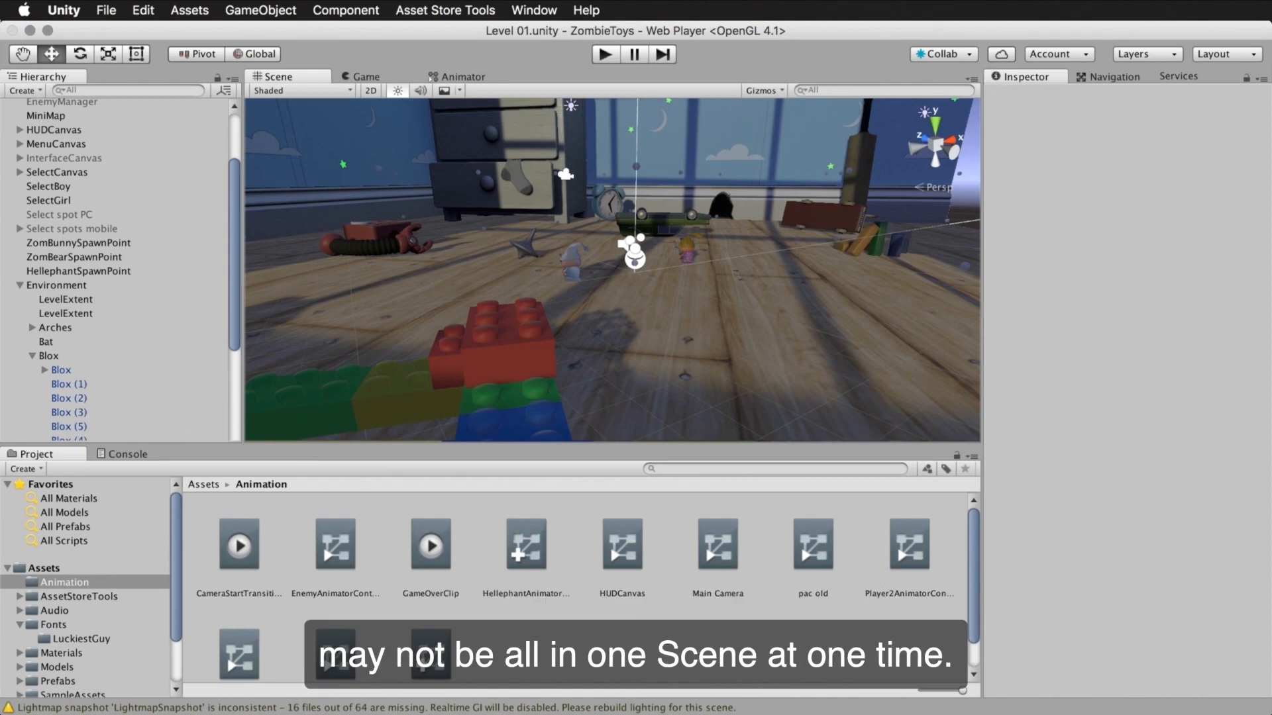
Select the upper red Blox brick in the Level 01 scene and review the Scene view's shading modes and gizmo options
left_click(497, 350)
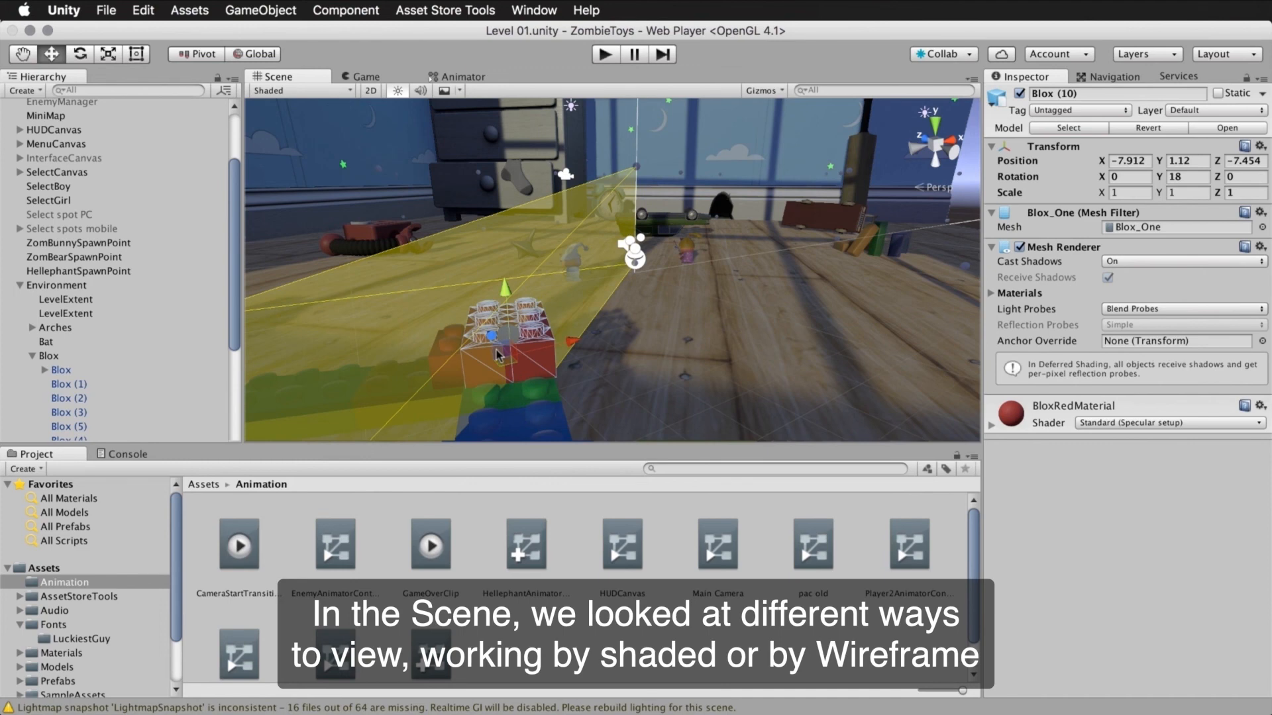
left_click(323, 93)
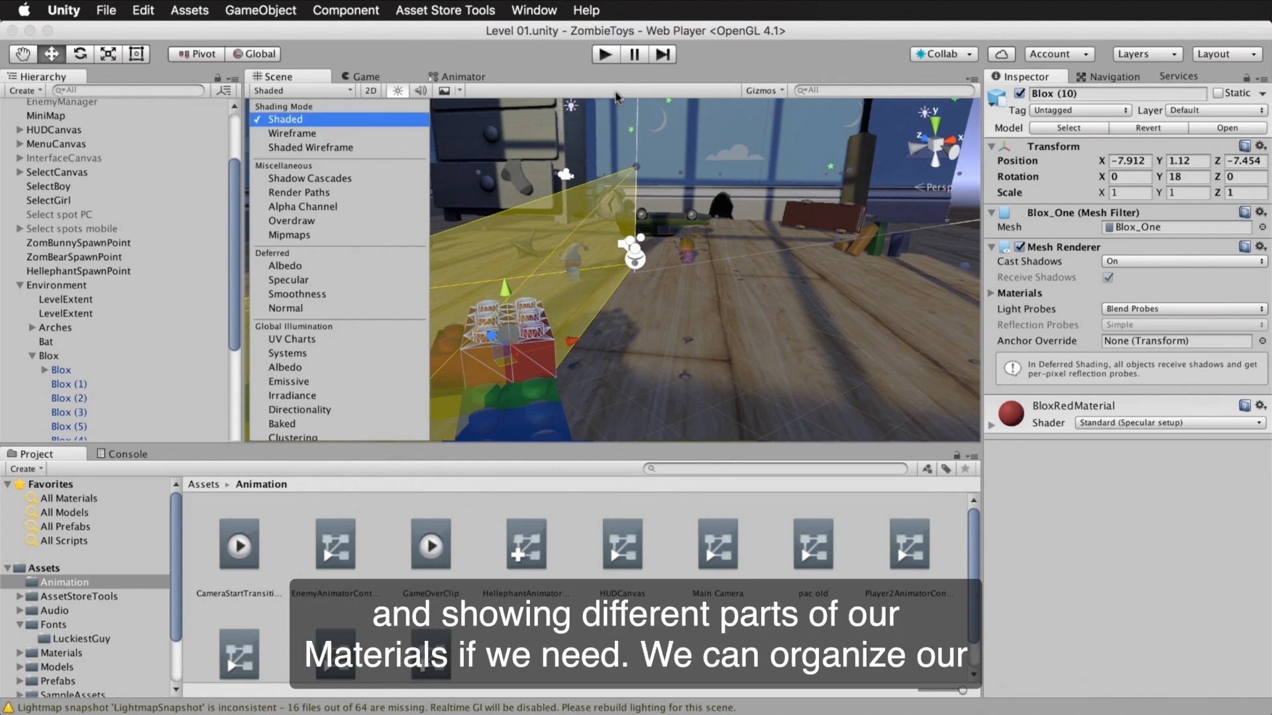
left_click(616, 97)
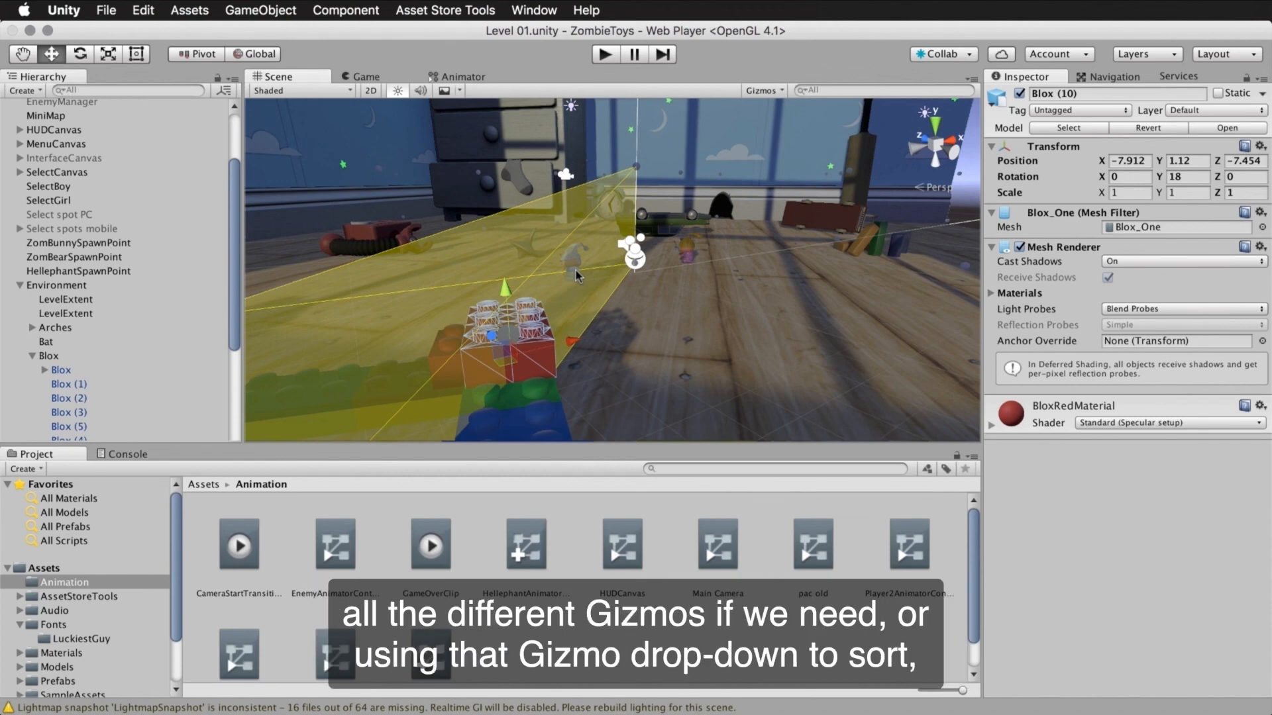
left_click(763, 91)
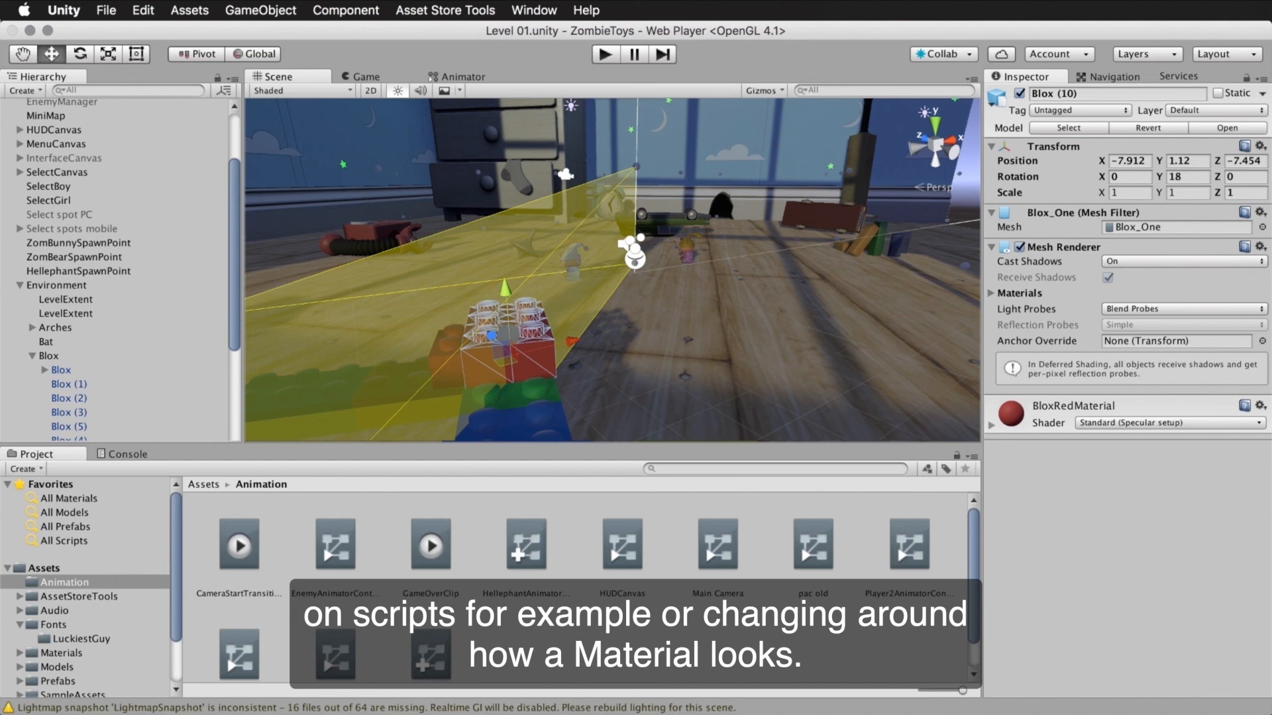
Review the layers available for the selected red brick, keeping it on the Default layer
left_click(1184, 111)
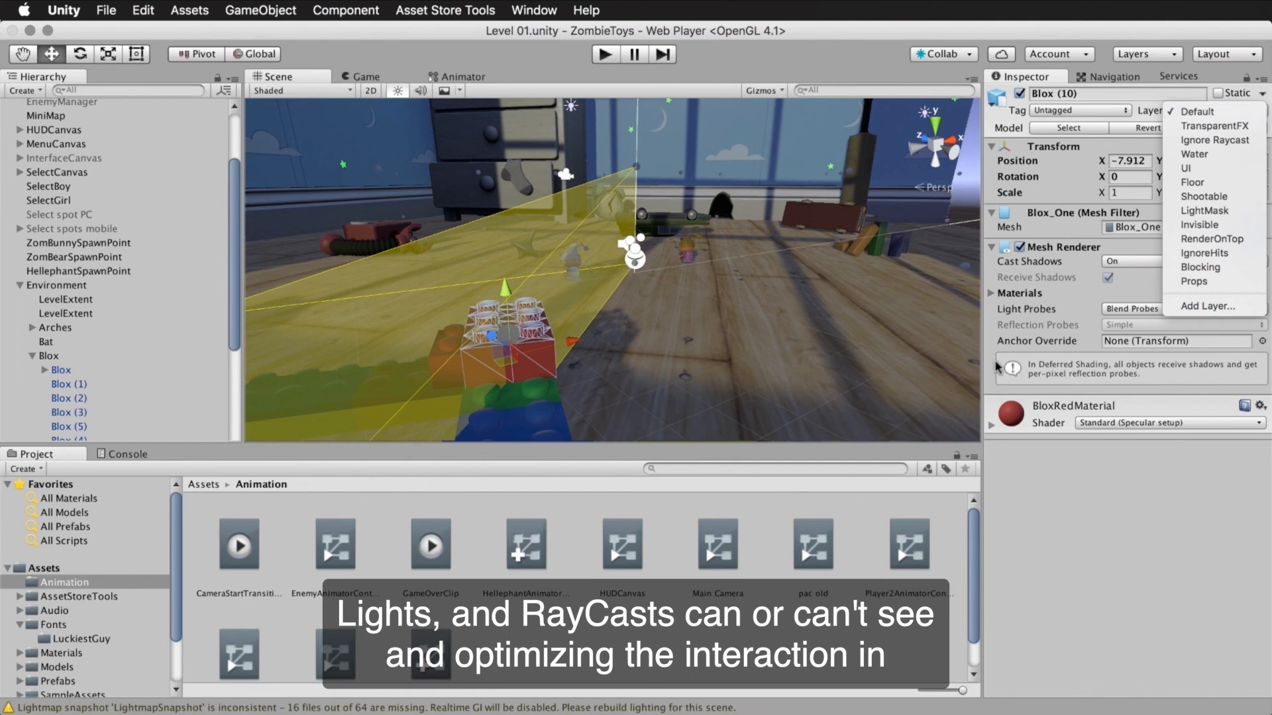
left_click(1192, 111)
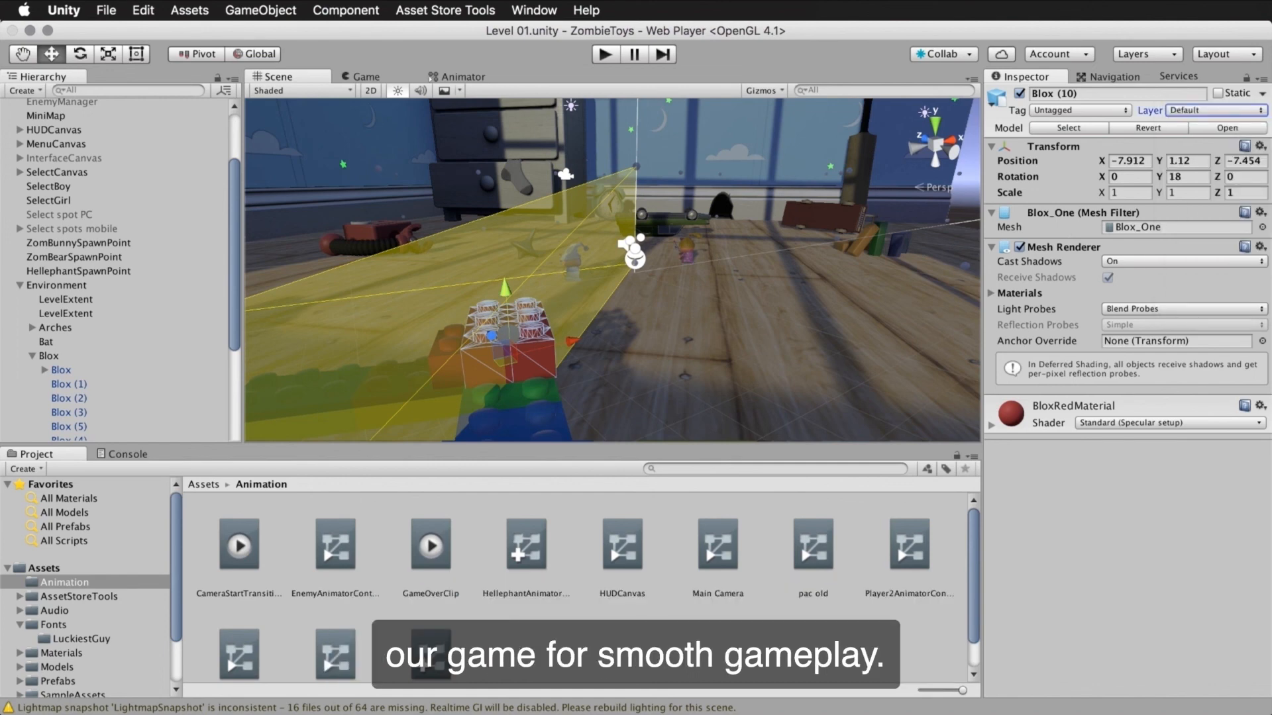